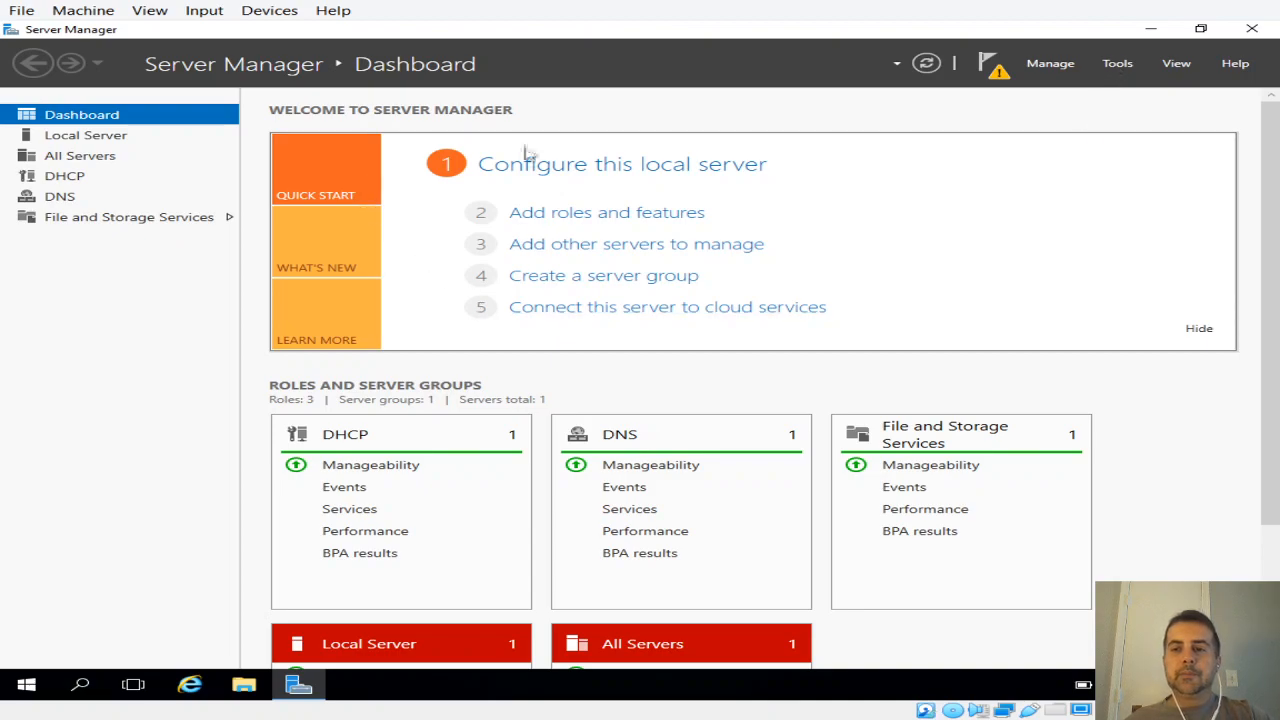
Step: Open the DHCP console in a maximized window and expand the pbscdc01.pbsc.net server down to its IPv4 contents
left_click(1114, 70)
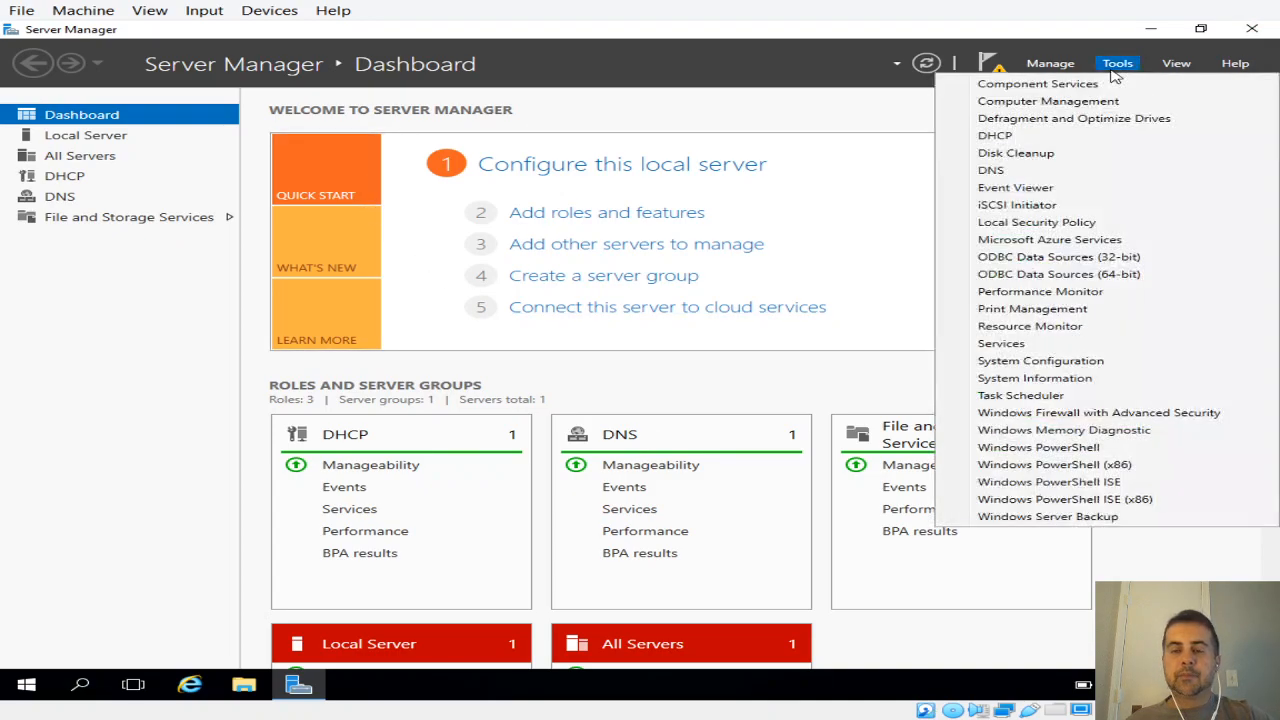
left_click(1012, 137)
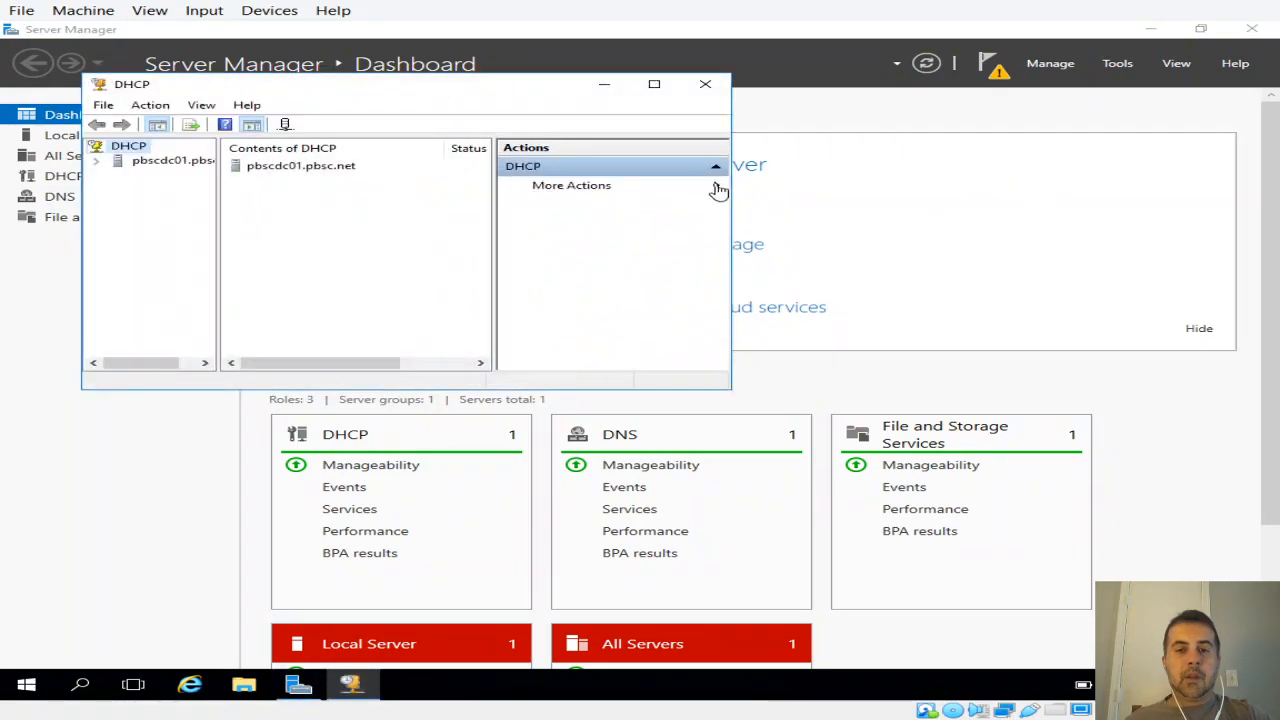
left_click(654, 86)
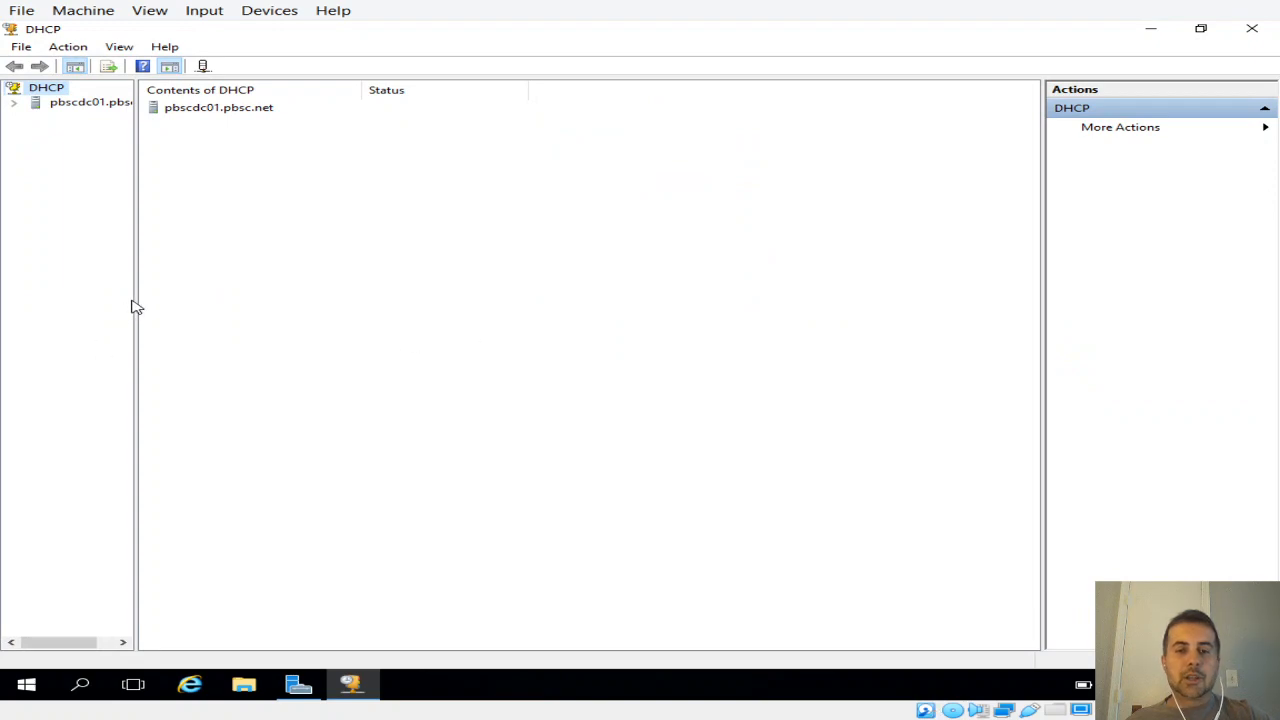
left_click_drag(135, 296, 223, 298)
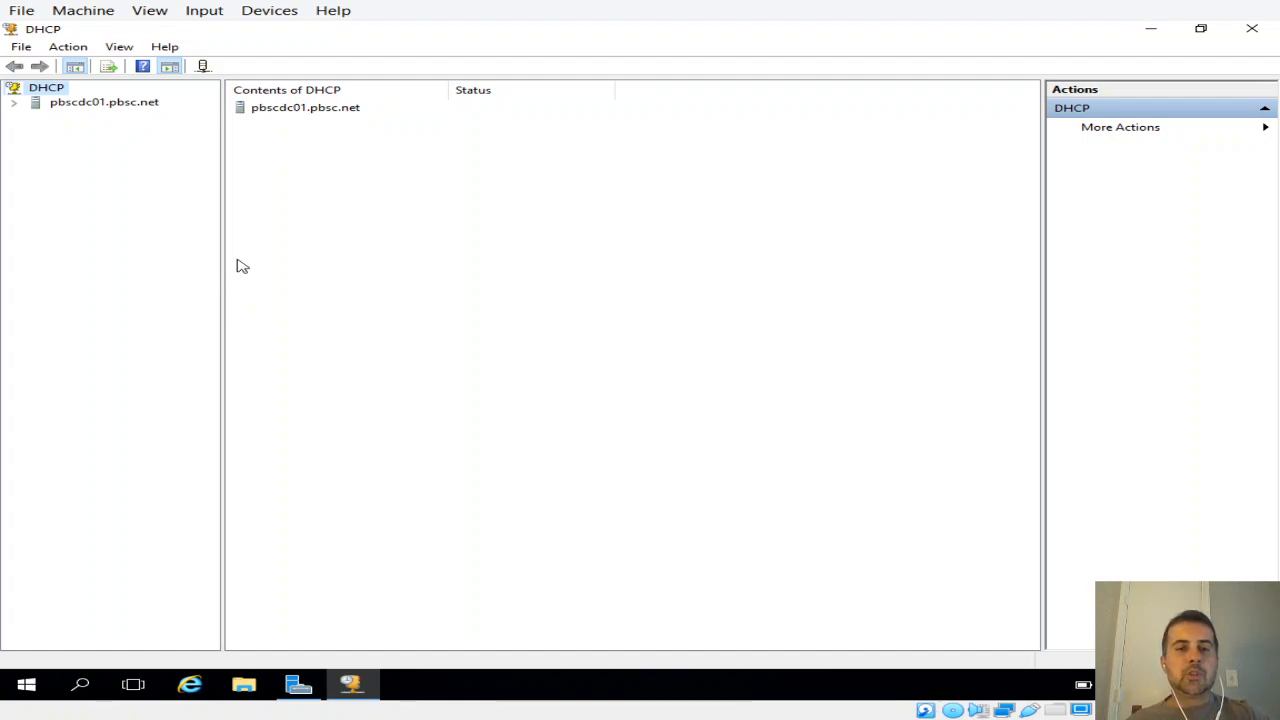
left_click(18, 105)
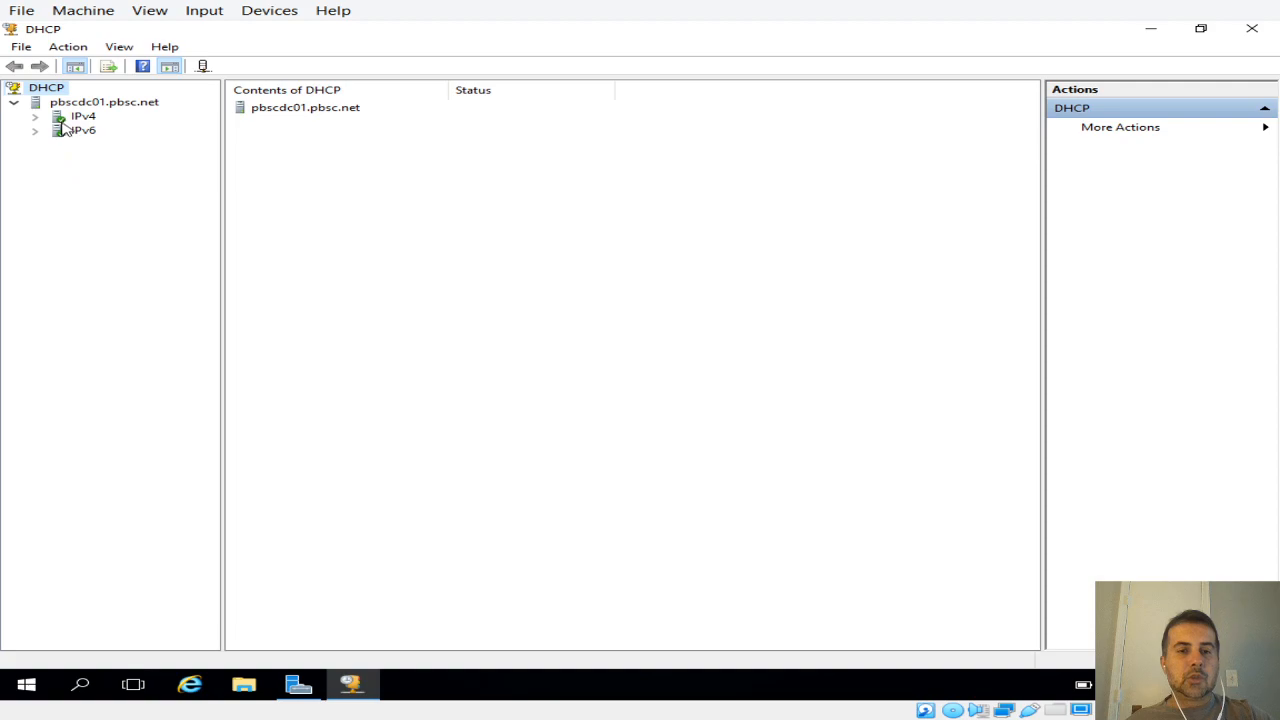
left_click(36, 117)
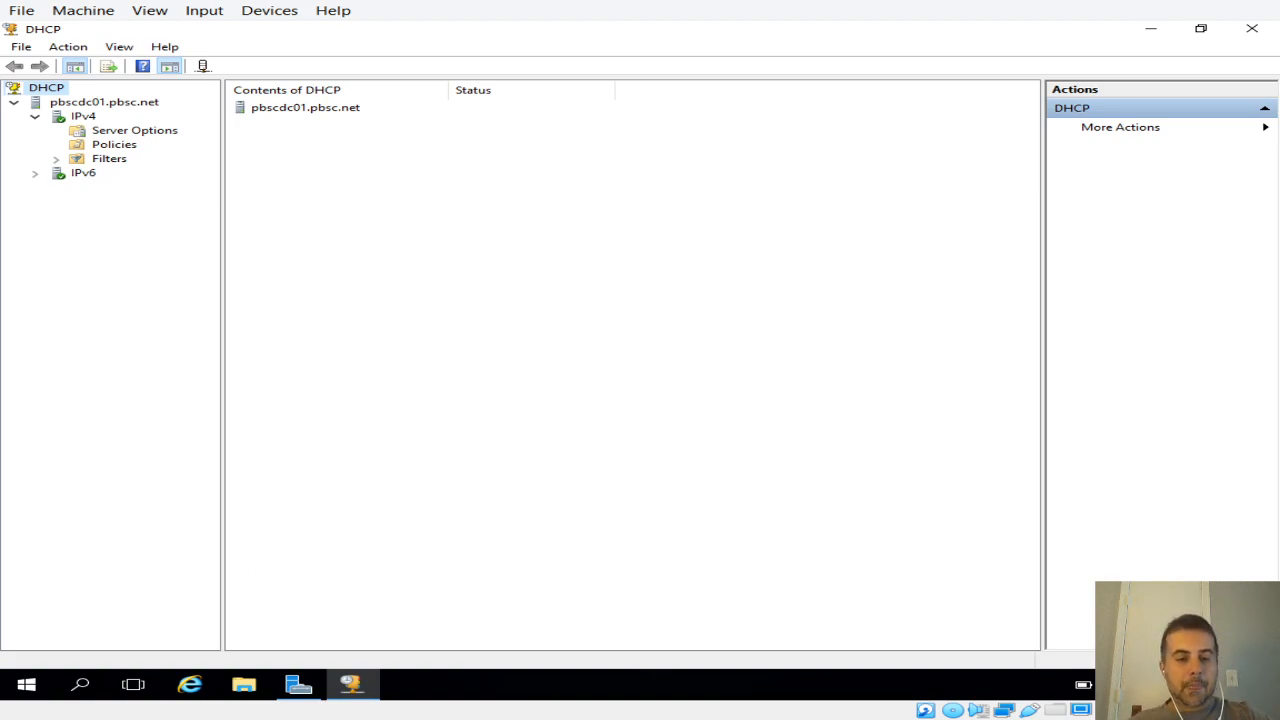
Step: Search Windows for WordPad, open a blank document, and reposition its window so the DHCP tree stays uncovered
key("super+s")
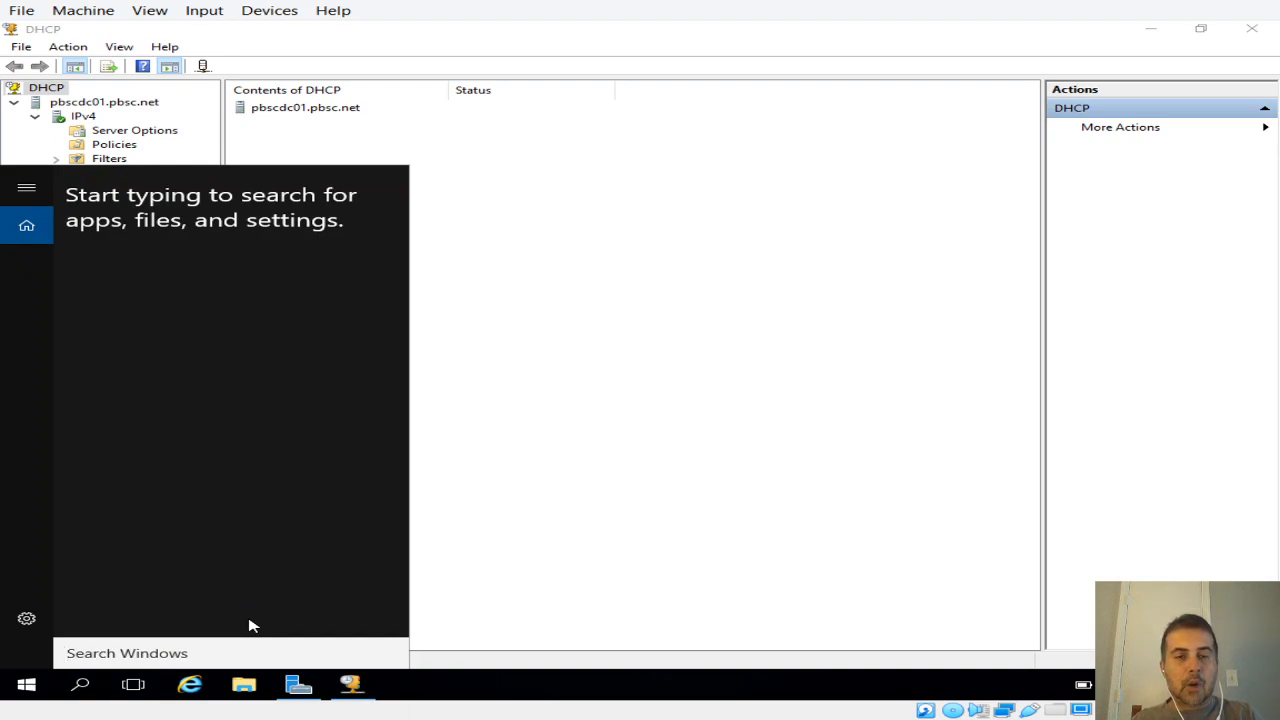
type("w")
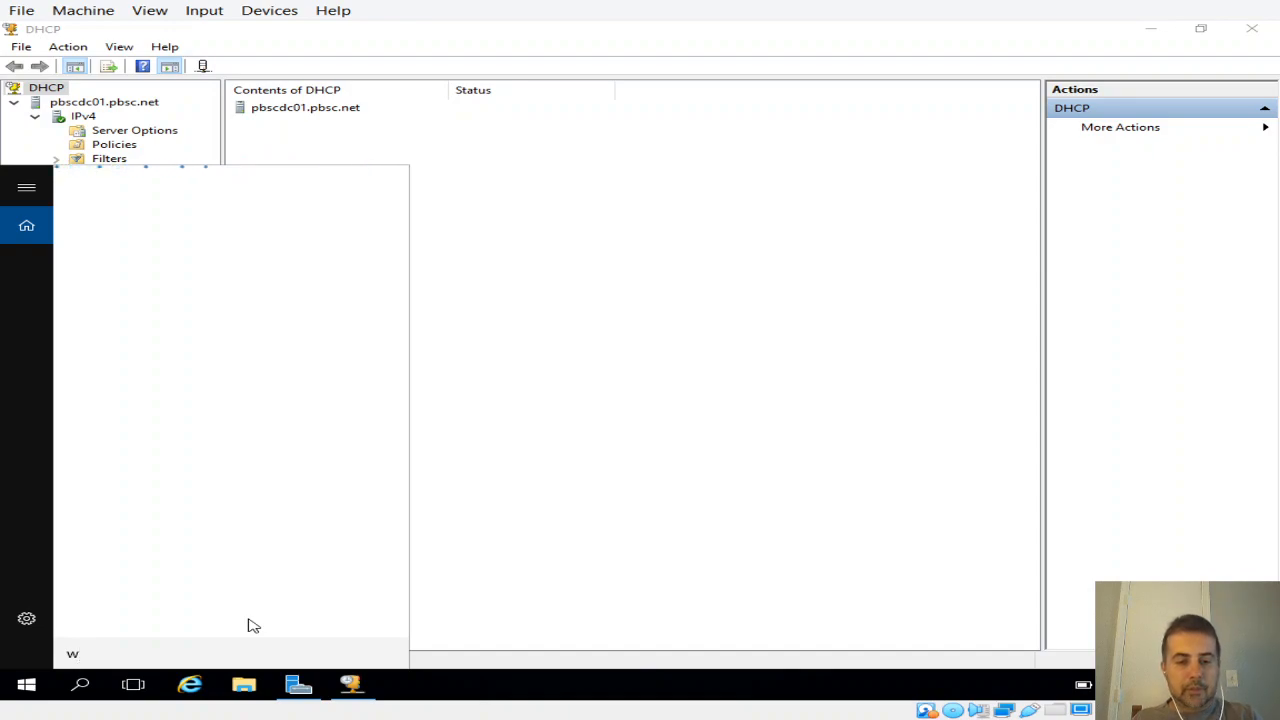
type("inor")
key("BackSpace")
key("BackSpace")
key("BackSpace")
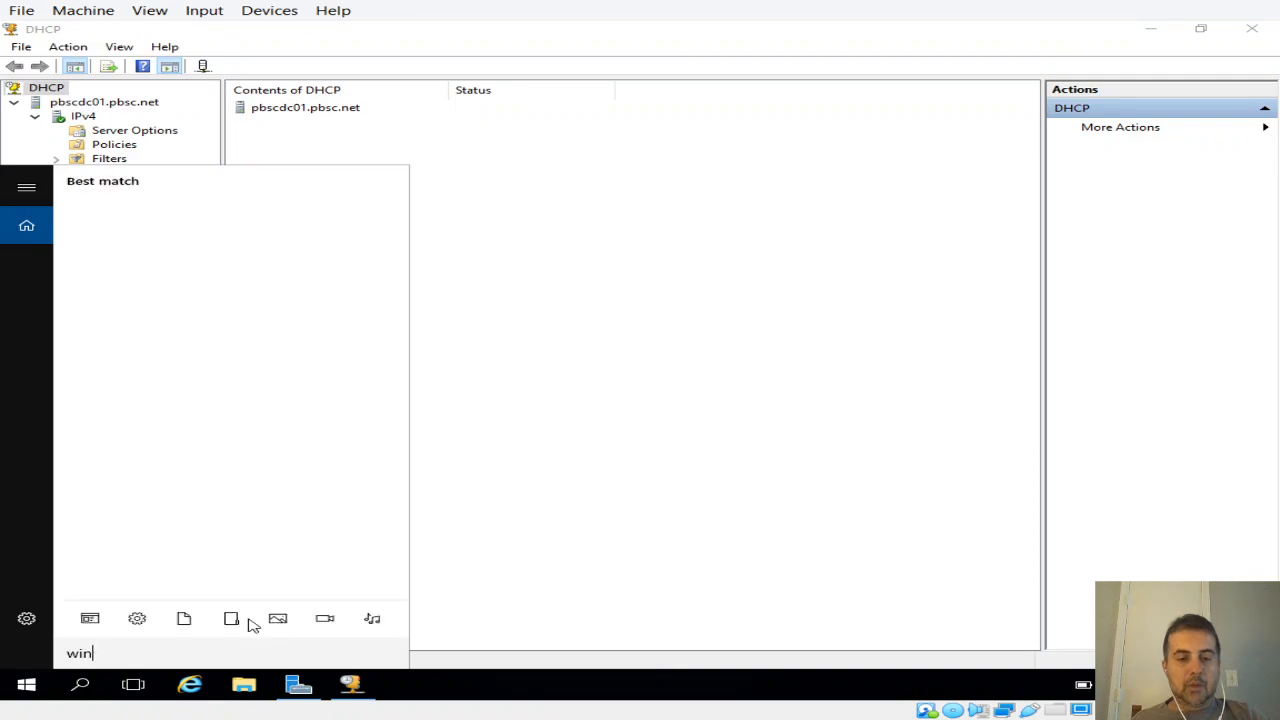
key("BackSpace")
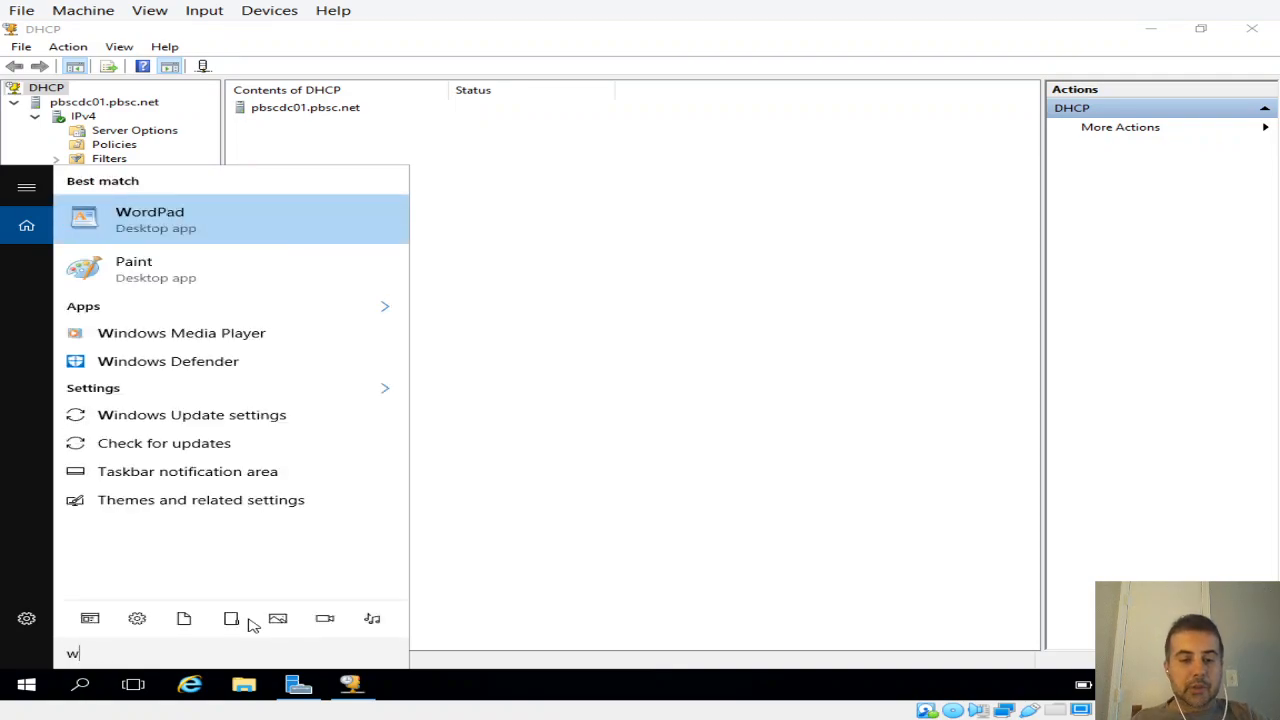
type("ord")
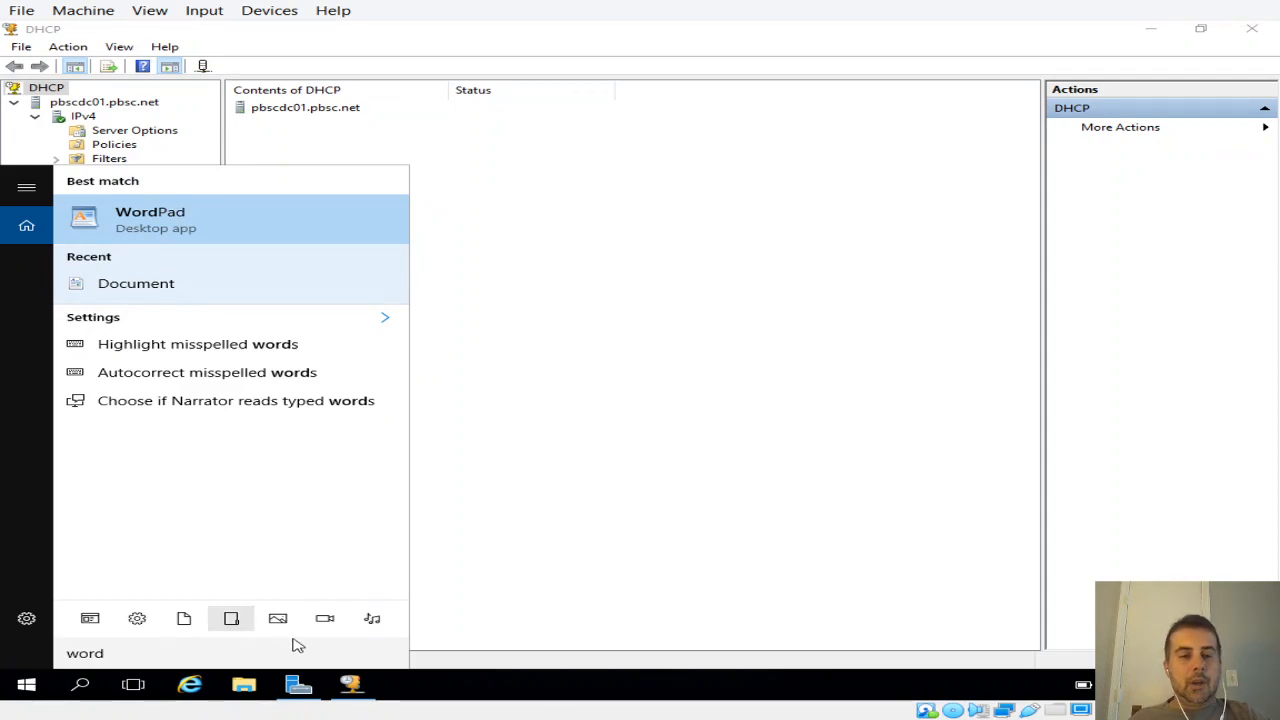
left_click(194, 232)
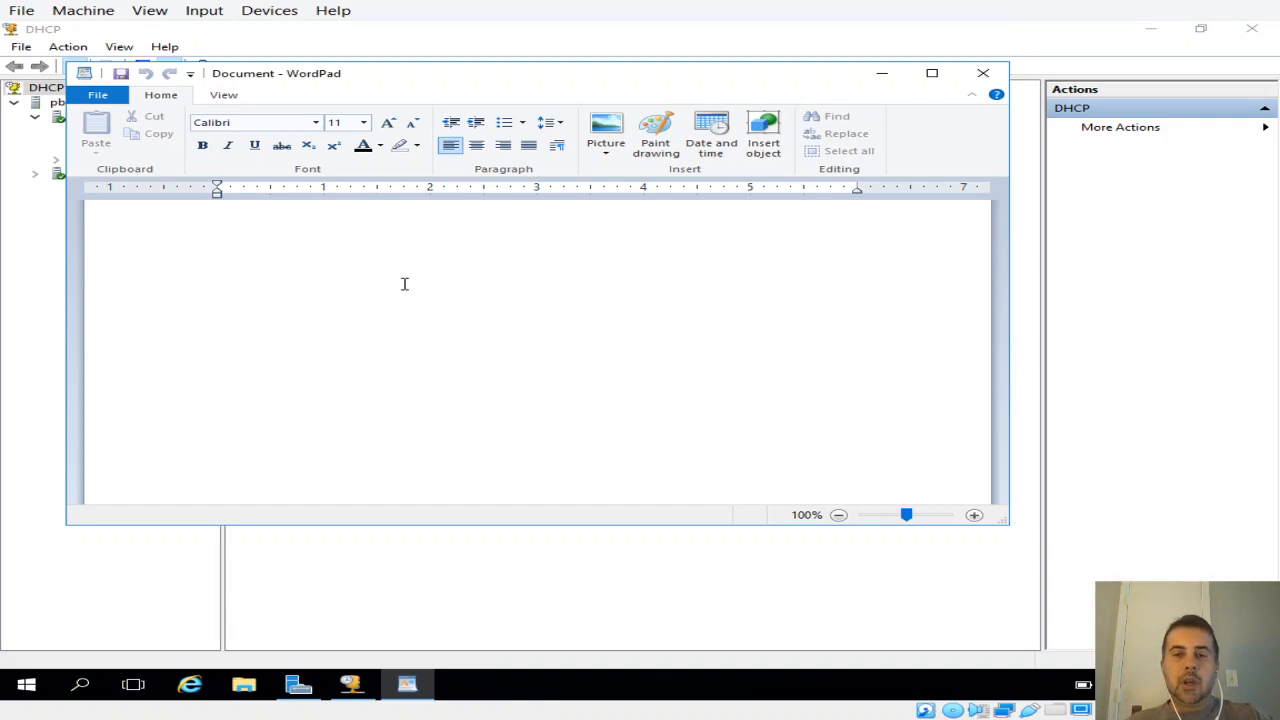
left_click_drag(724, 76, 780, 81)
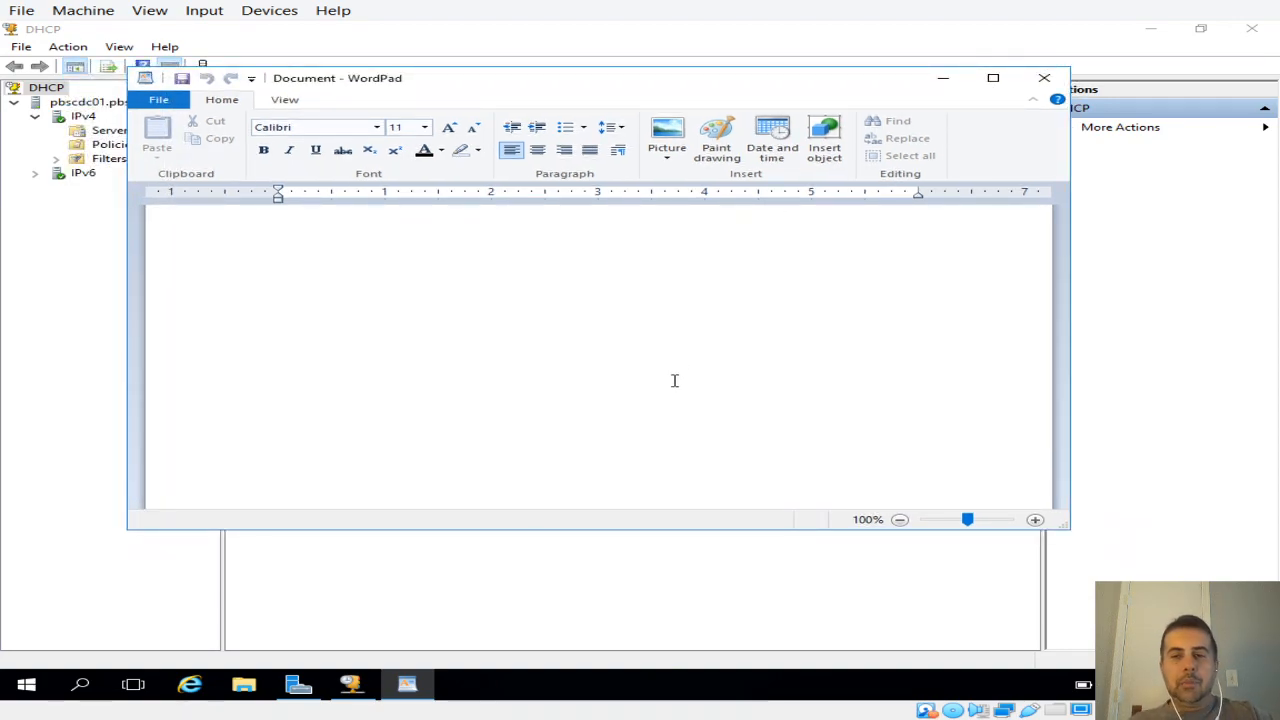
left_click_drag(551, 89, 618, 89)
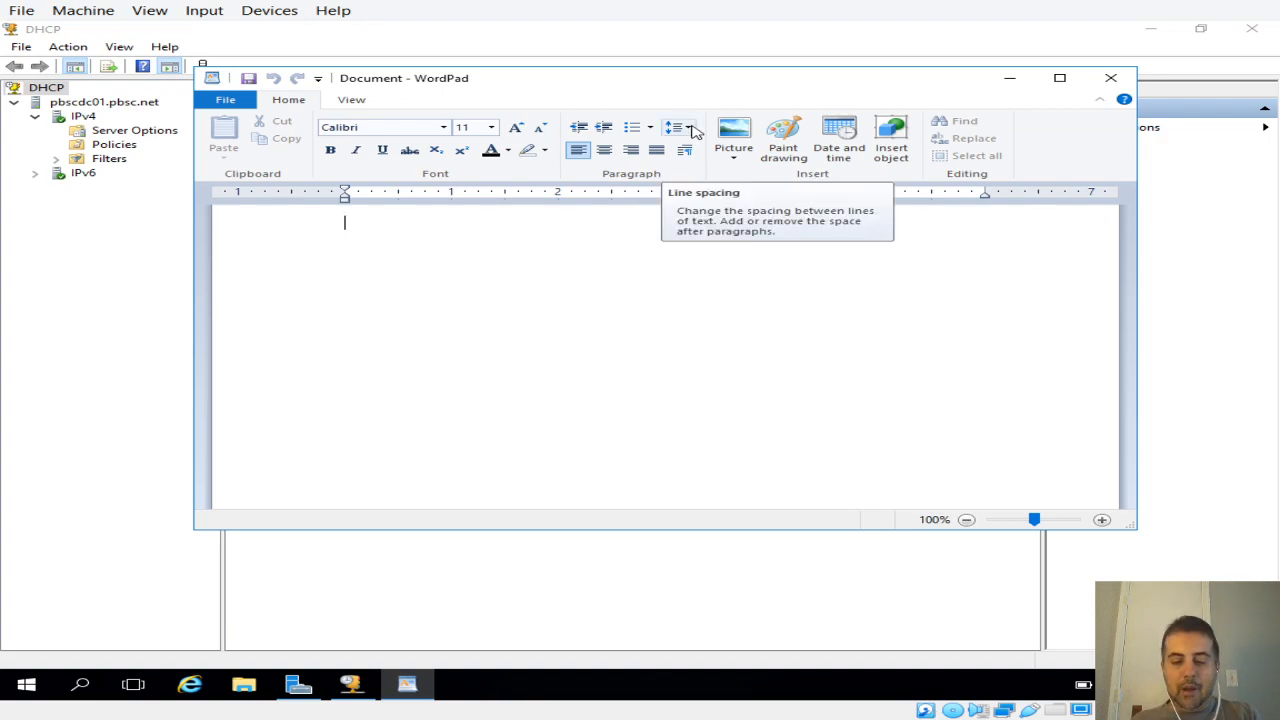
Step: Set the font size to 48 and write "My network" as the first line of the document
type("1")
key("BackSpace")
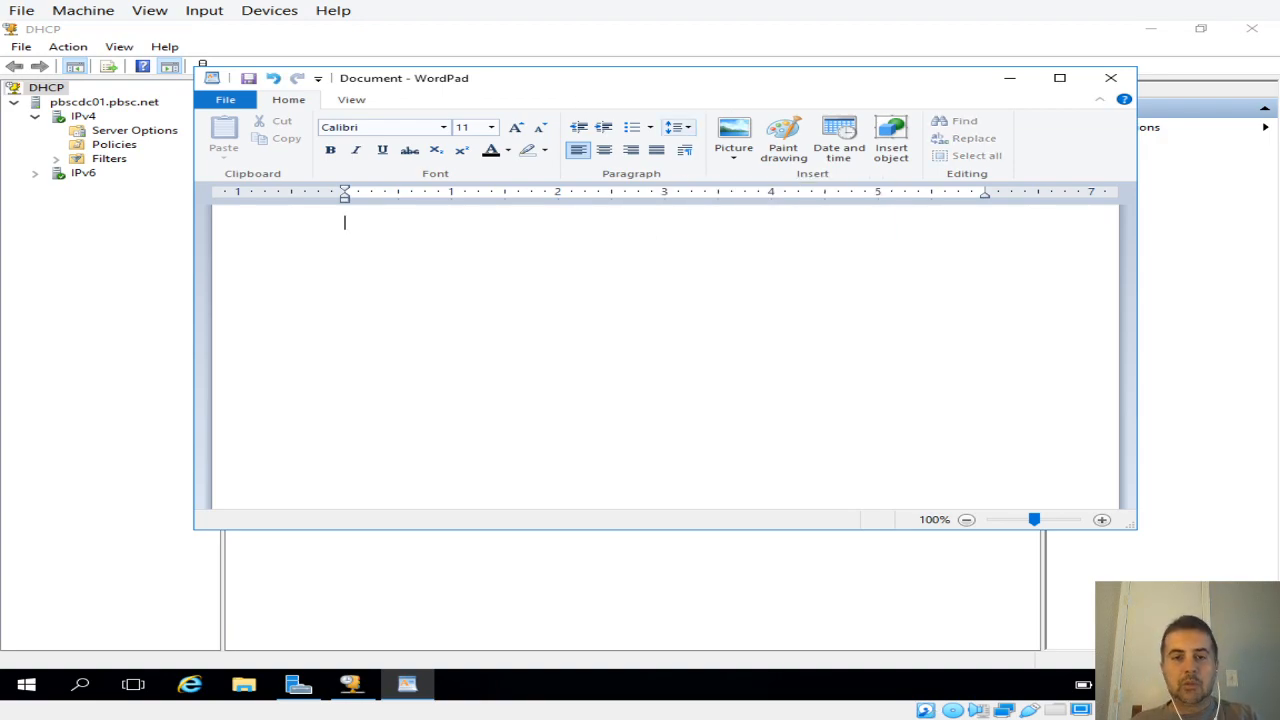
left_click(491, 127)
left_click(470, 331)
type("My ")
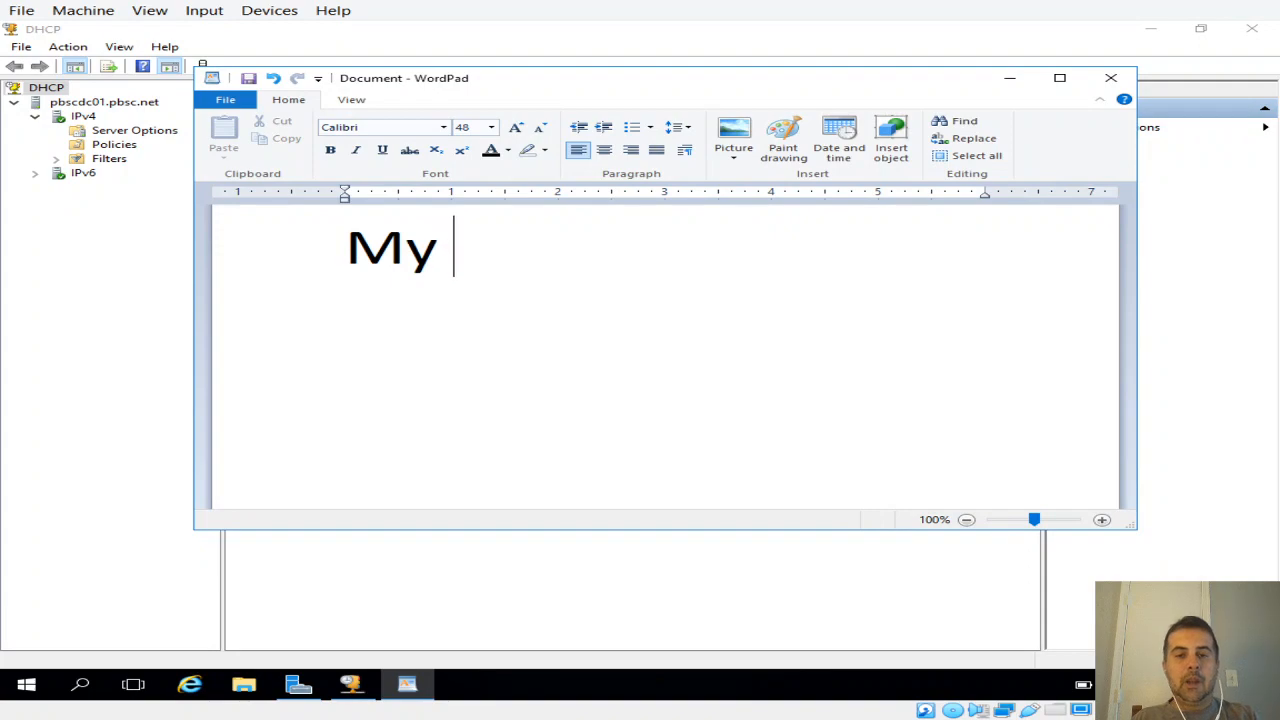
type("network")
Step: Add a second line reading "100 workstations" below the "My network" heading
key("Return")
type("100 com")
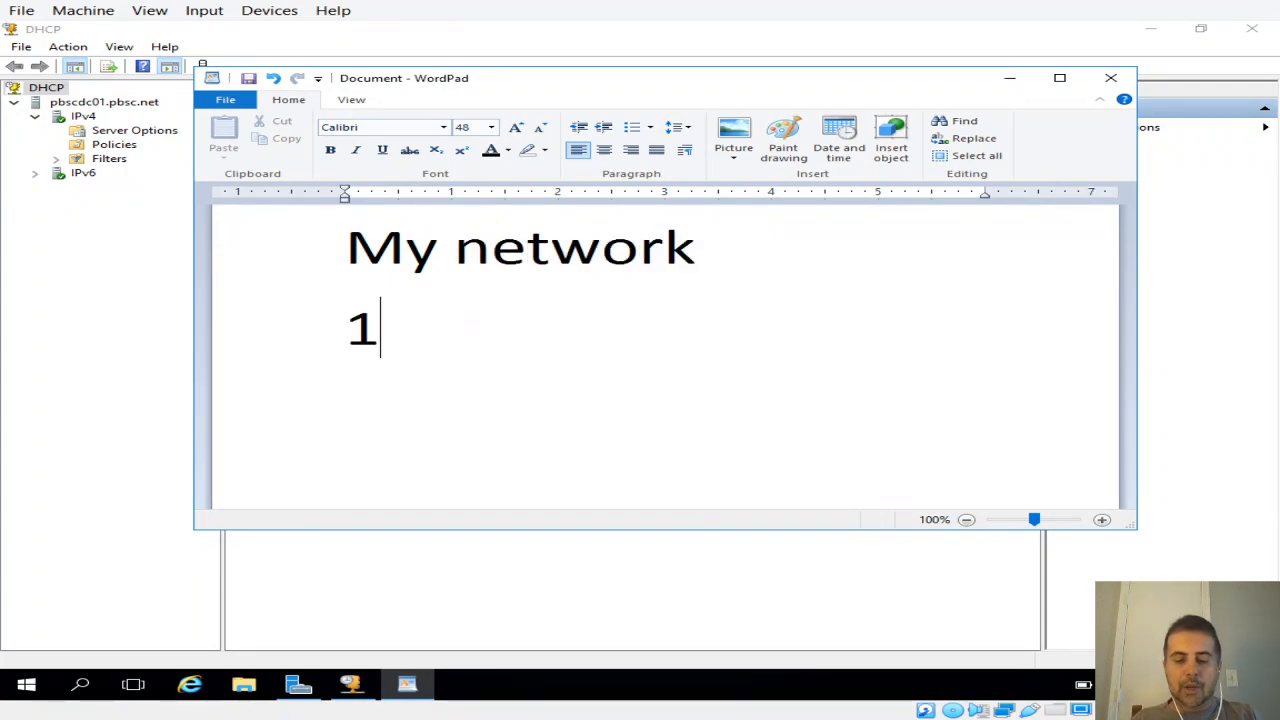
key("BackSpace")
key("BackSpace")
key("BackSpace")
type("w")
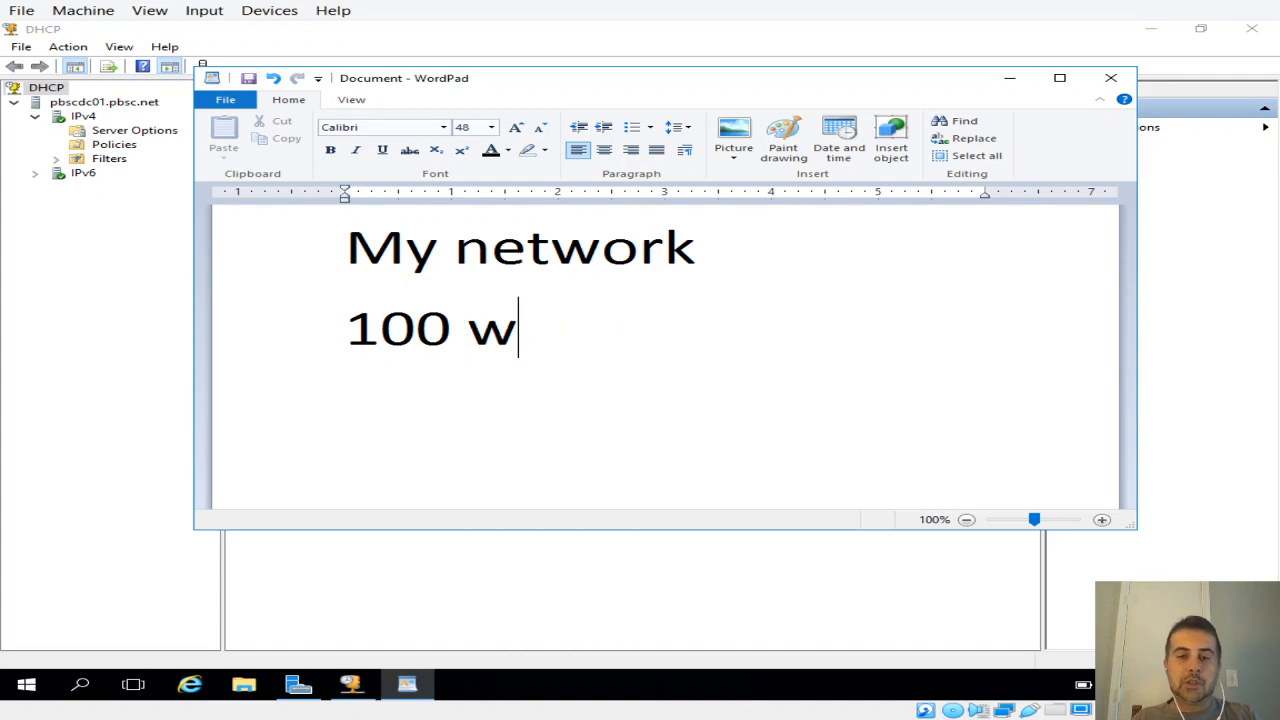
type("orkstations")
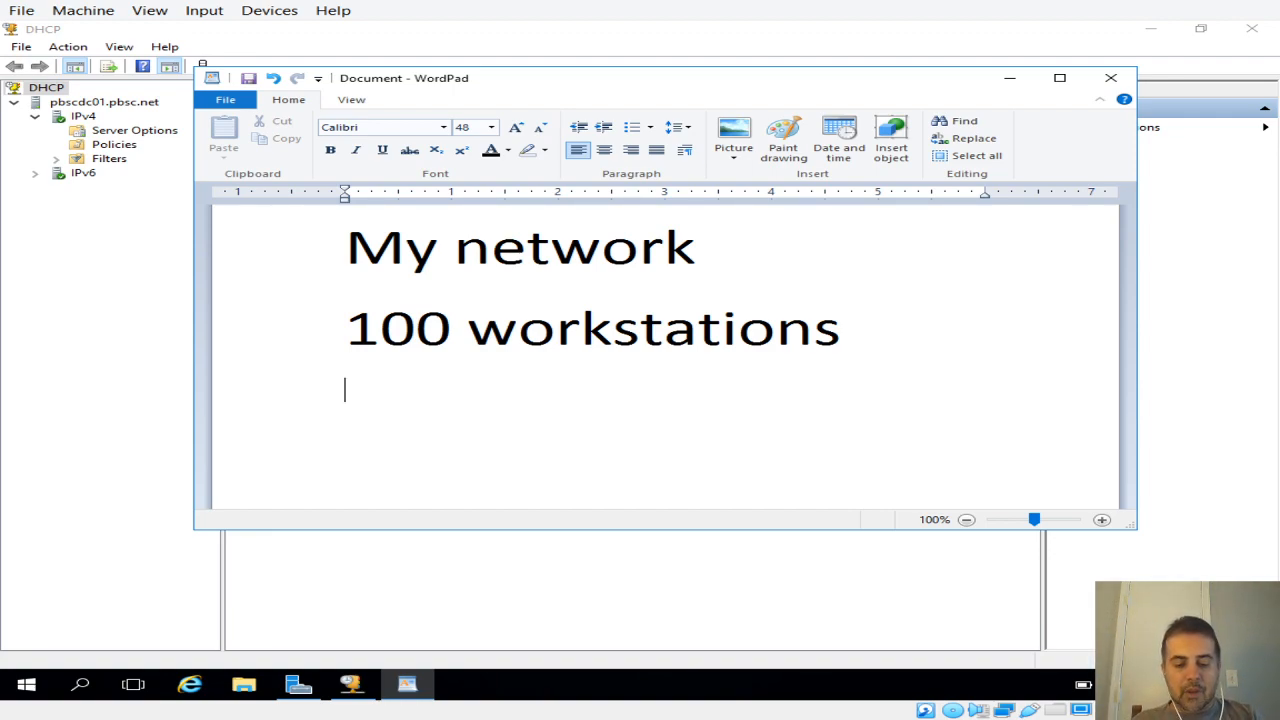
Step: Write "Domain Controller" on the line below the workstation count
type("A")
key("BackSpace")
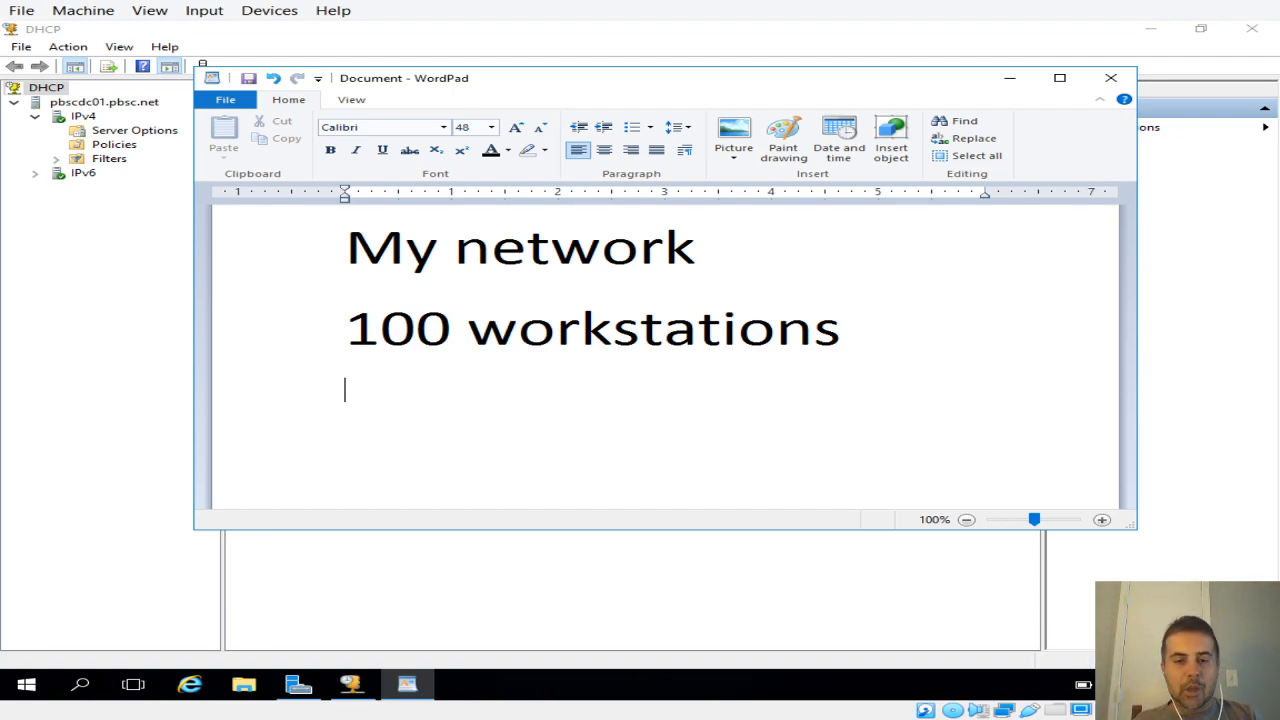
type("Doma")
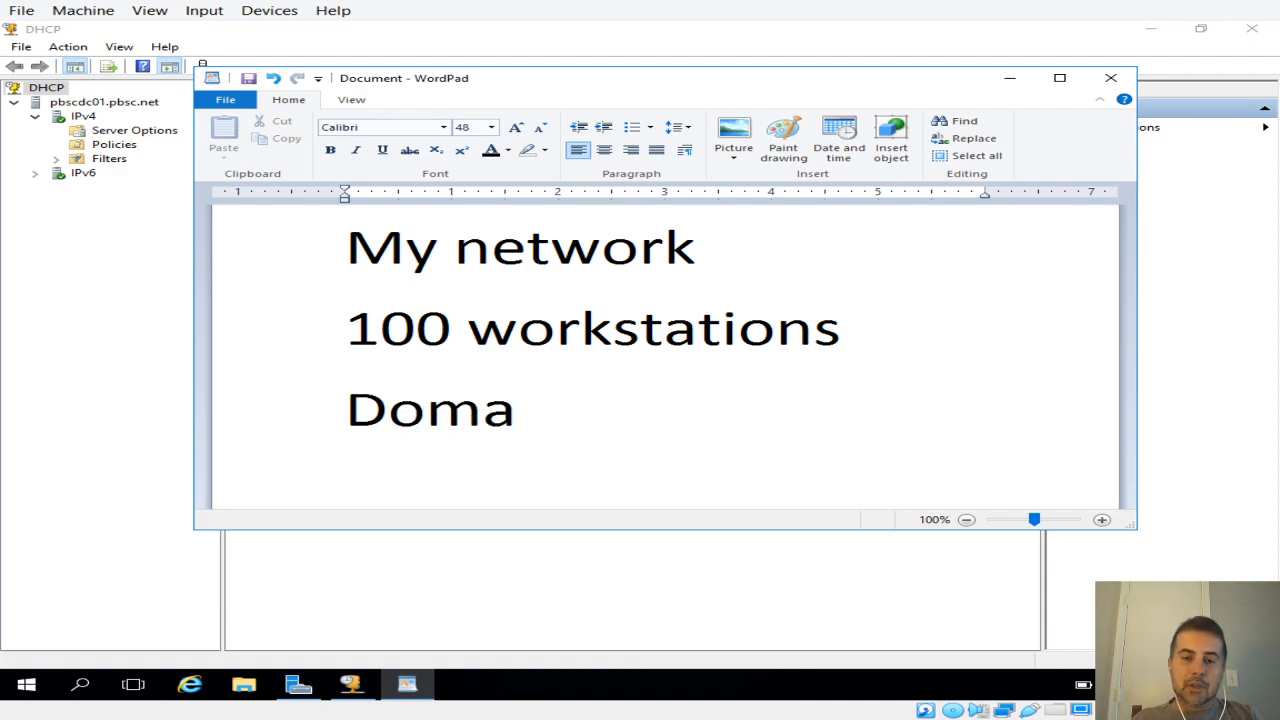
type("in c")
key("BackSpace")
type("C")
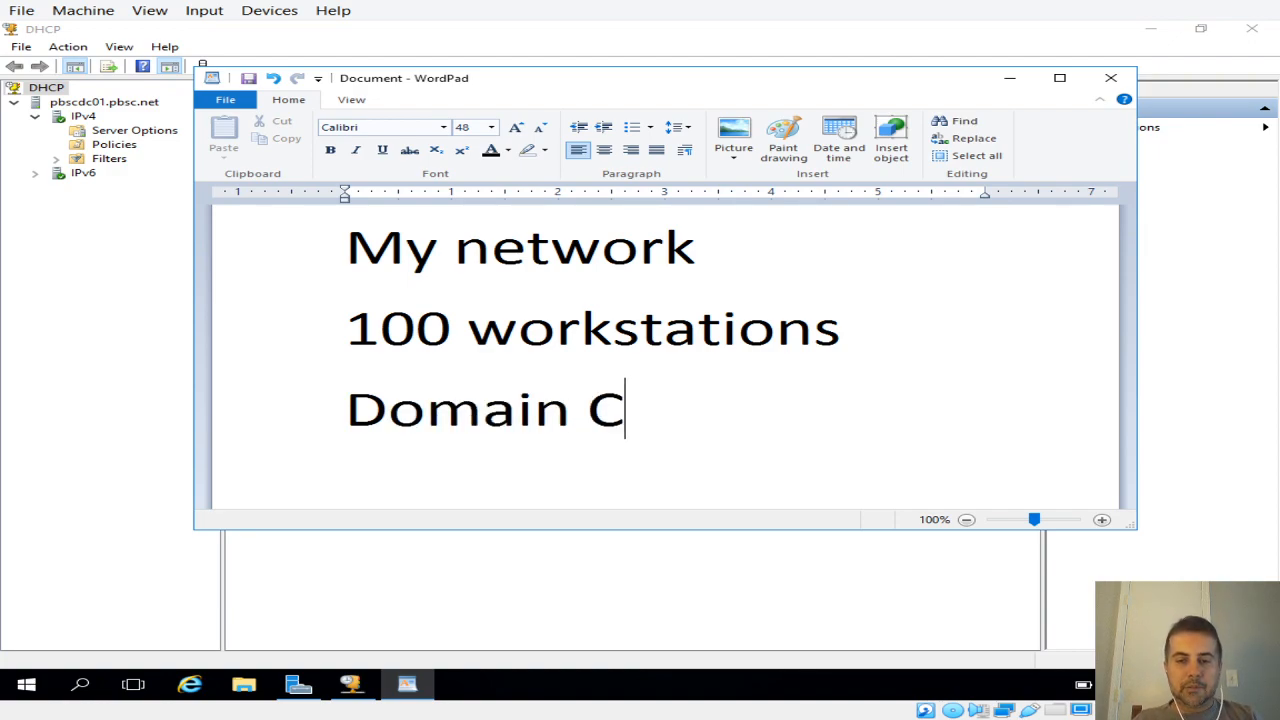
type("ontrall")
key("BackSpace")
key("BackSpace")
key("BackSpace")
type("olee")
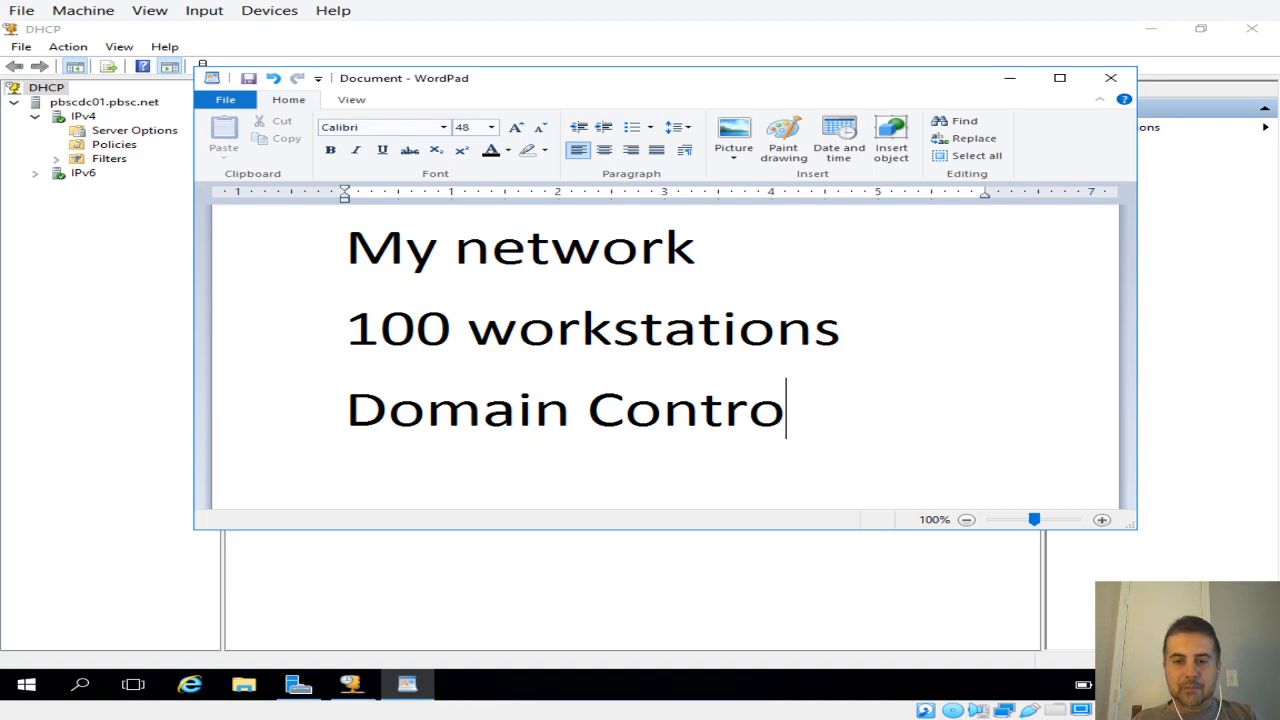
key("BackSpace")
key("BackSpace")
type("ler")
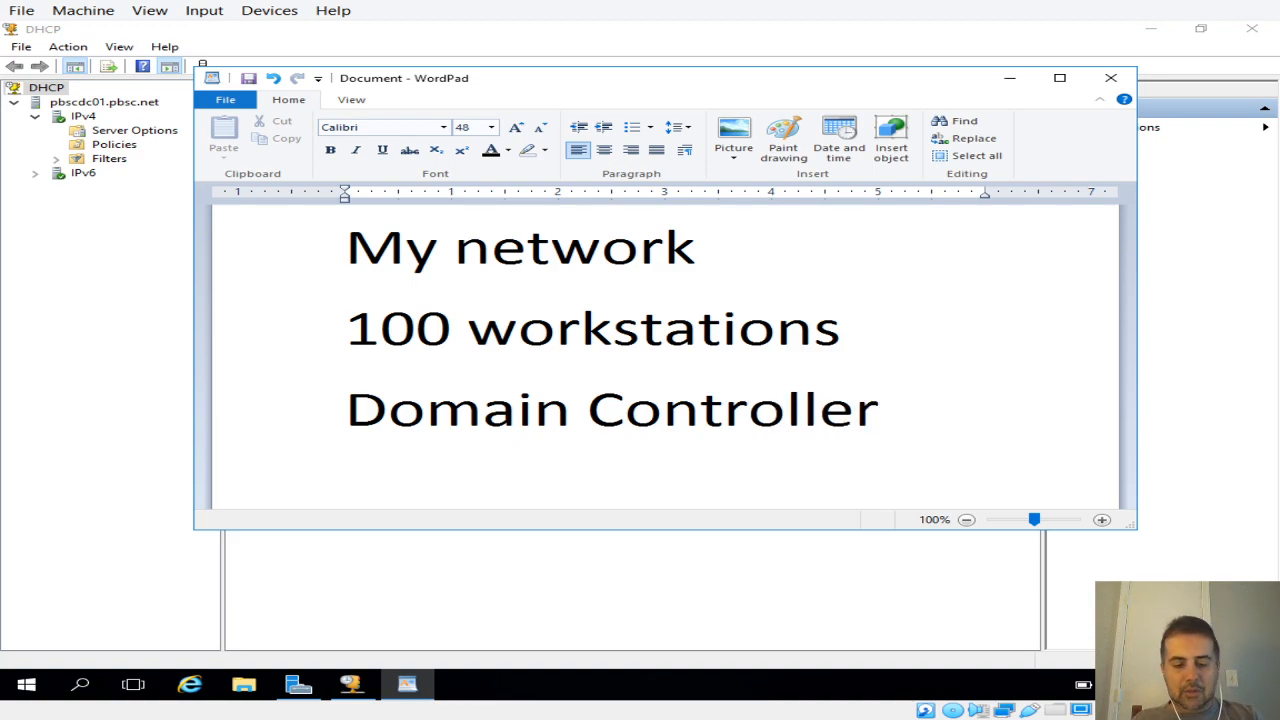
Step: Add the domain controller's address, 192.168.0.10/24, on a new line under "Domain Controller"
key("Return")
type("192.168.0.")
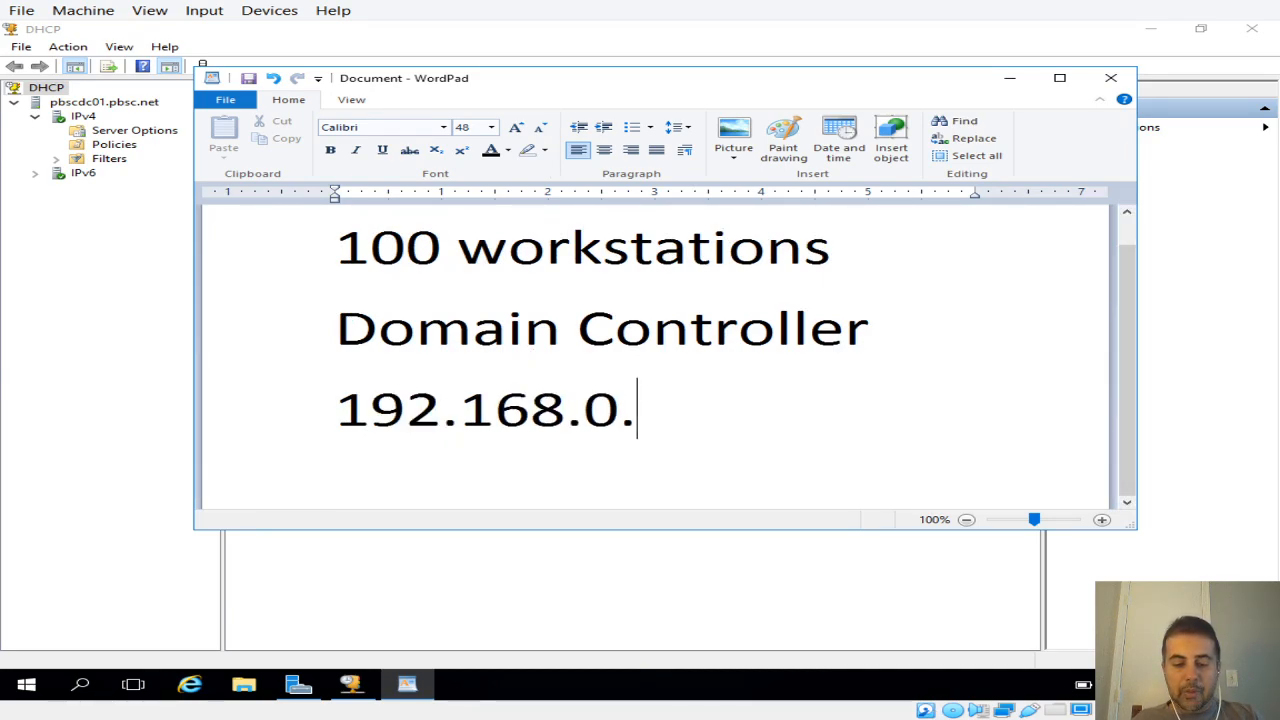
type("10/")
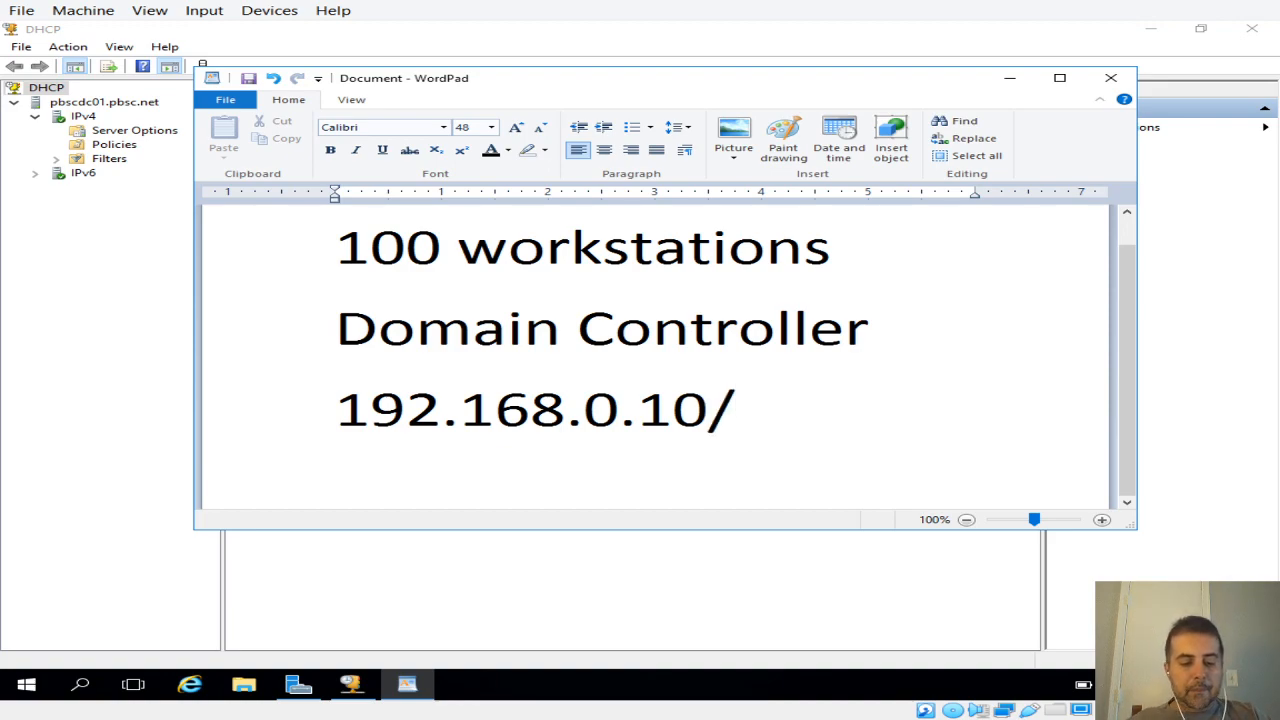
type("24")
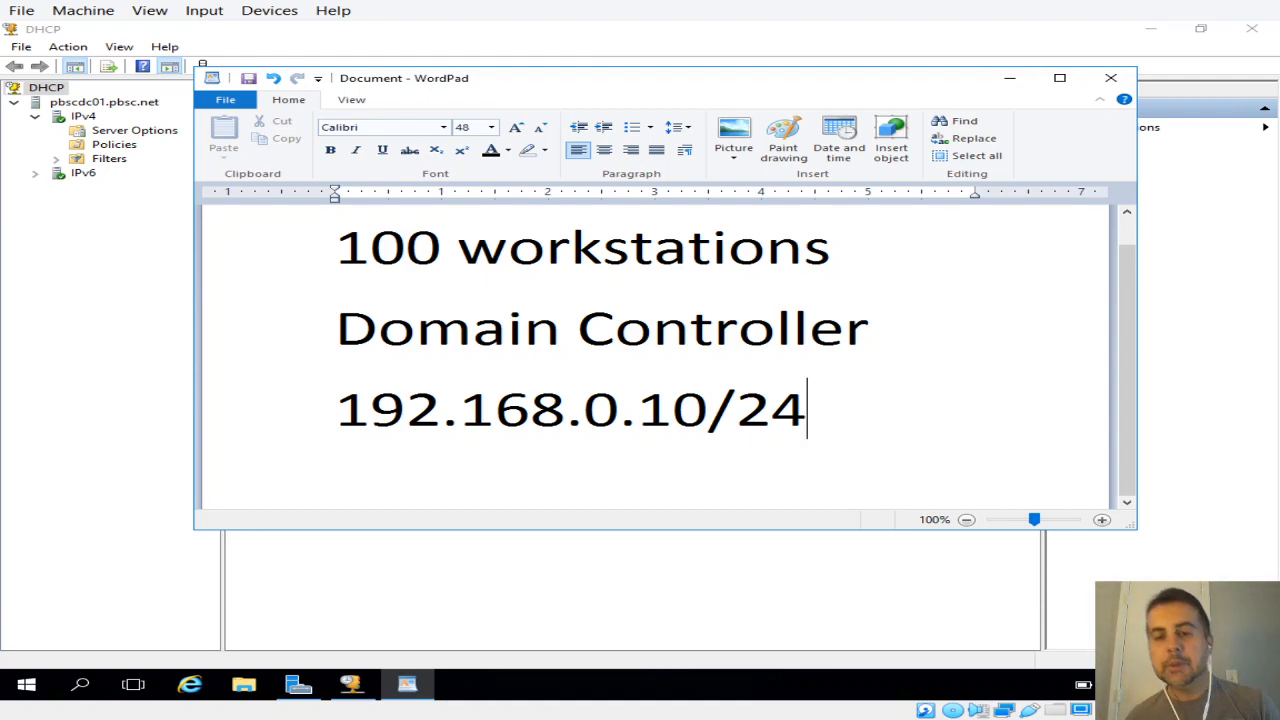
Step: Add the line "Scope 0 (100 ws)" below the domain controller's address
key("Return")
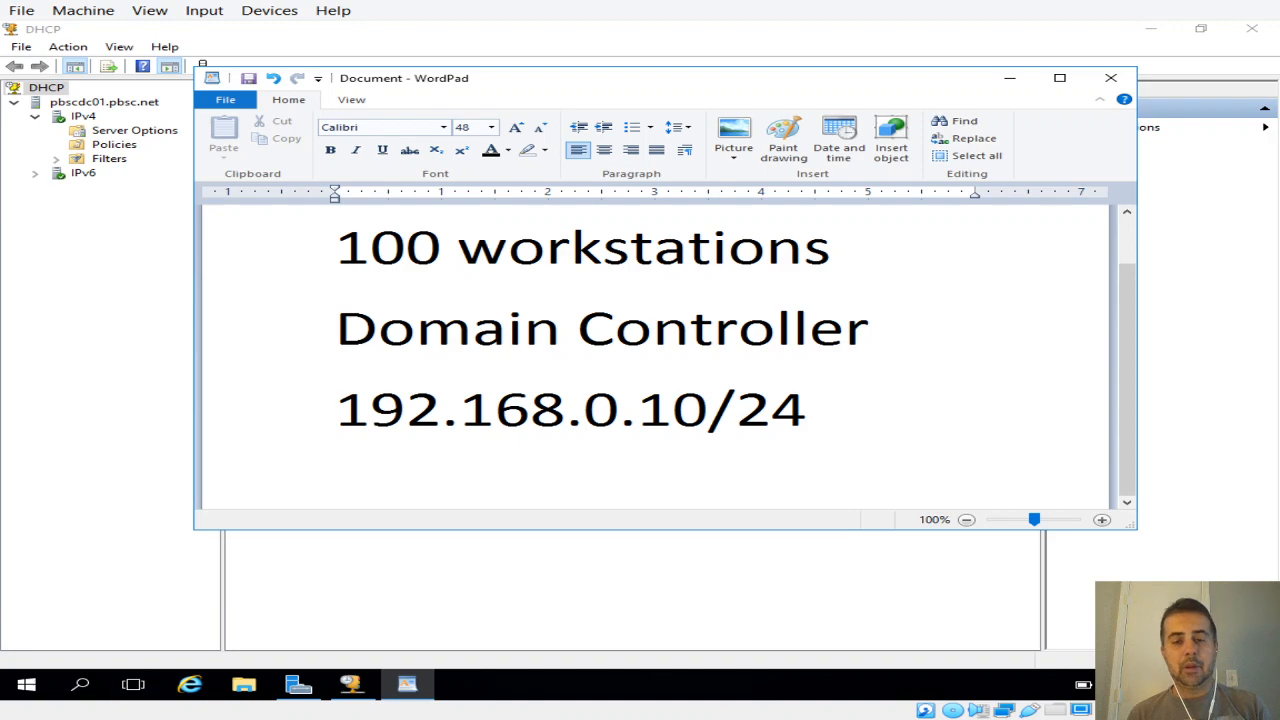
type("Scope")
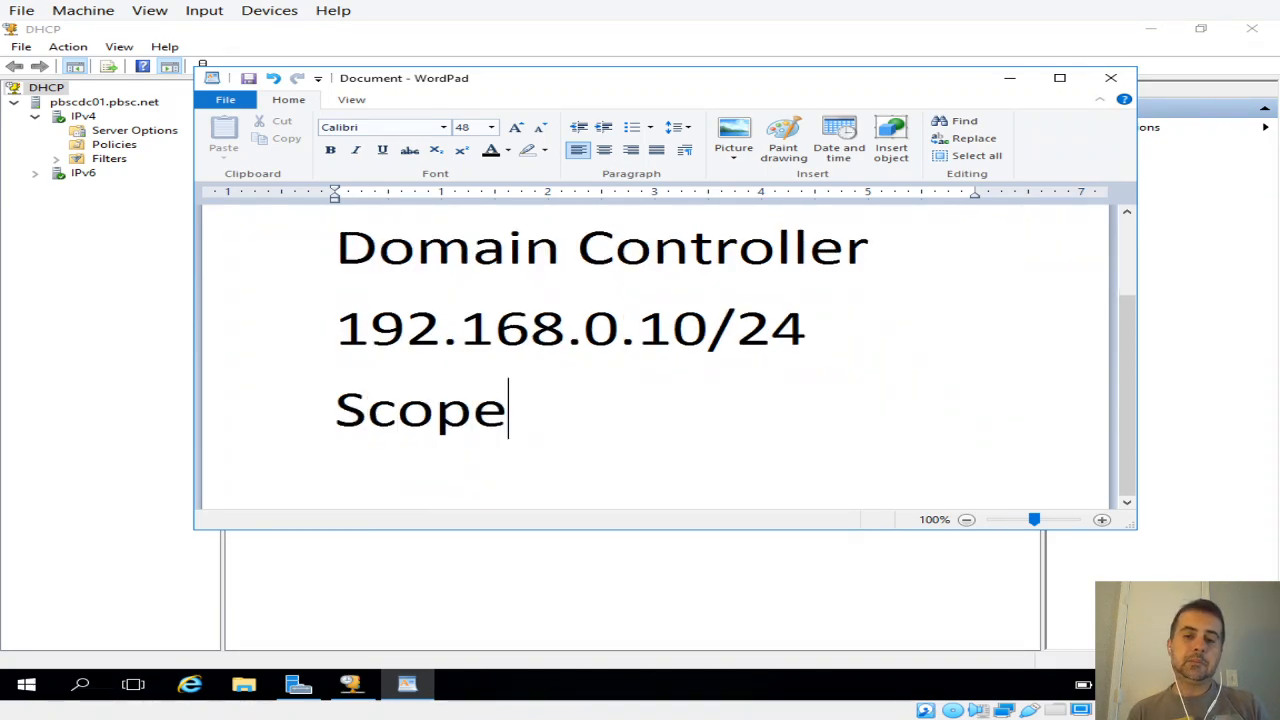
type(" 0")
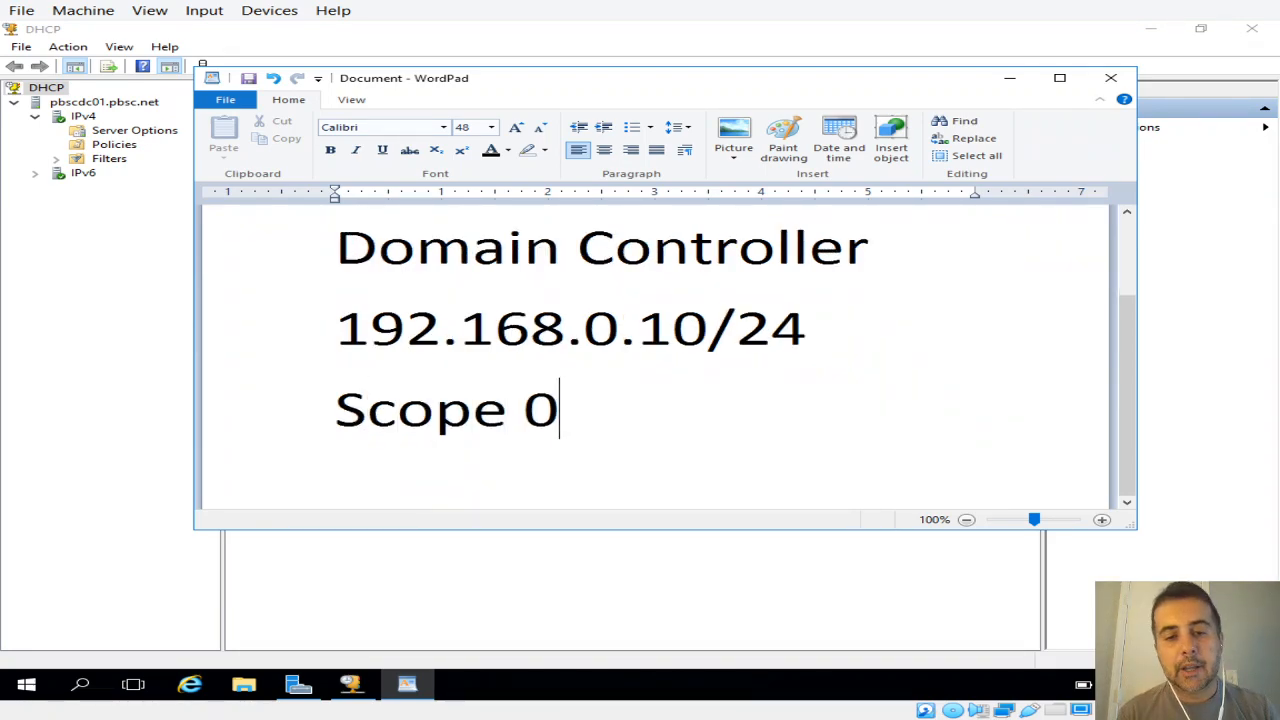
type(" (1")
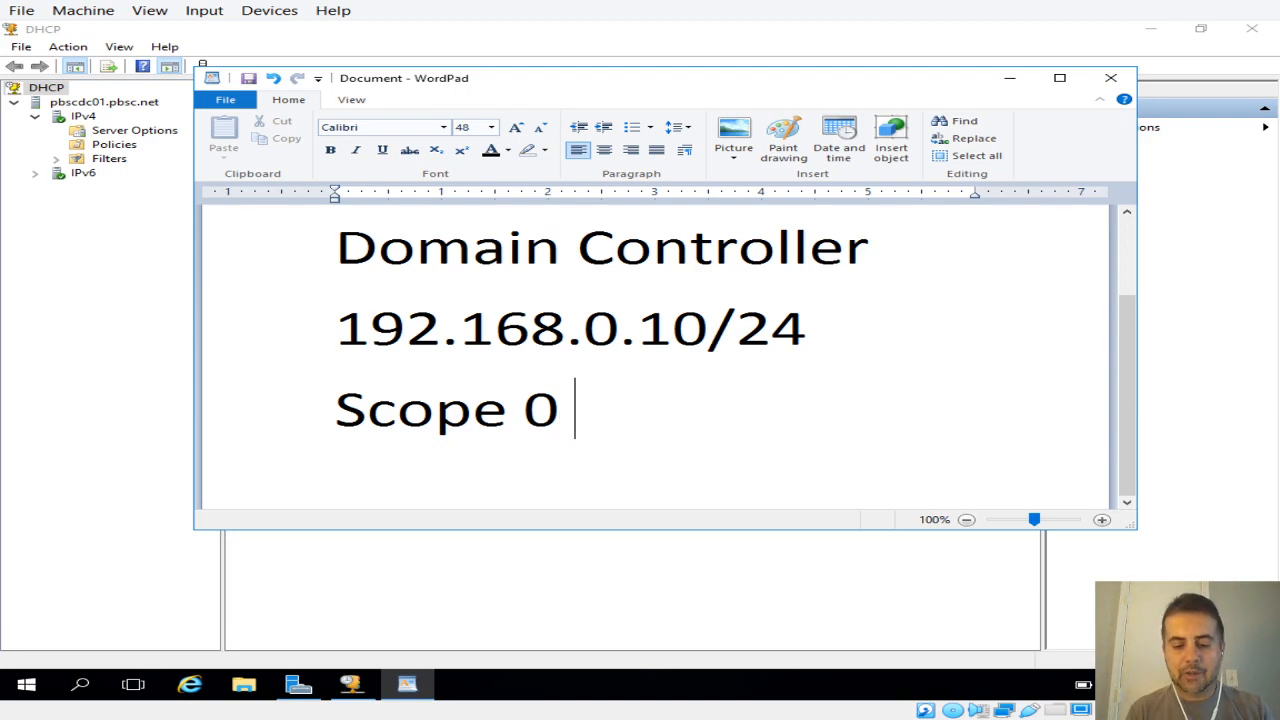
type("00 ws")
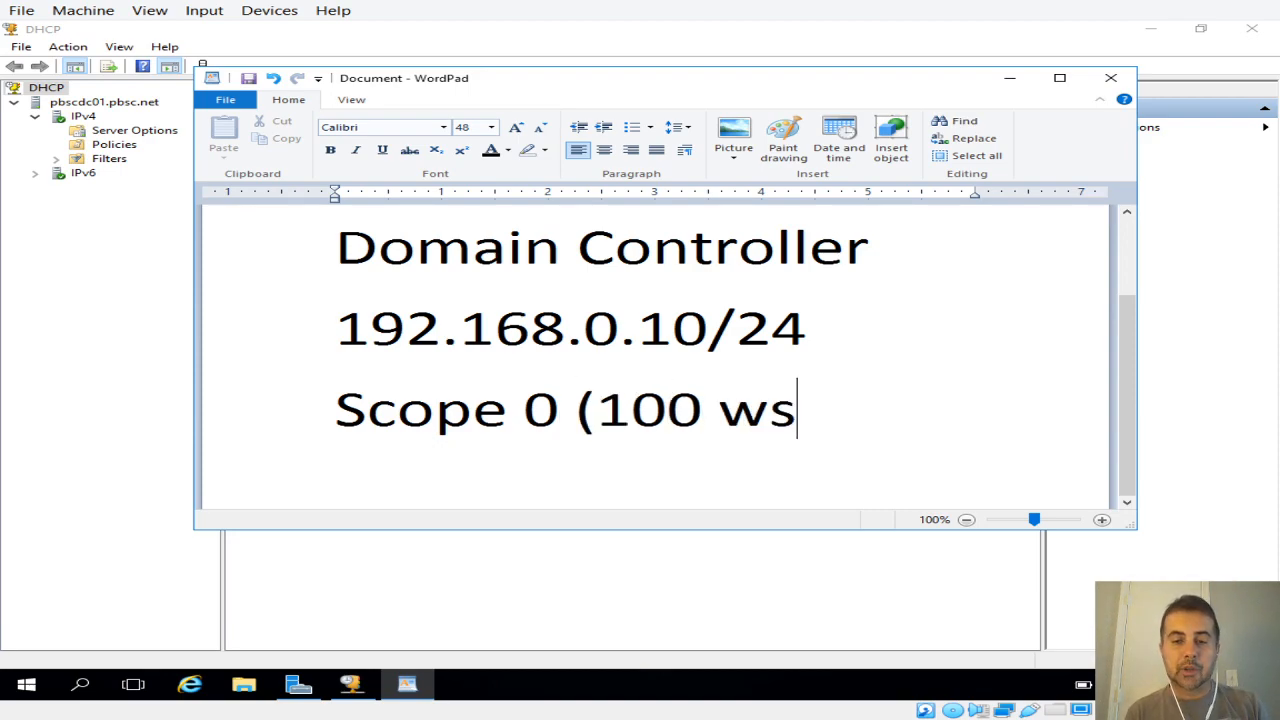
type(")")
Step: Start a new line with "1" below "Scope 0 (100 ws)" and colour the 192.168.0 part of the domain controller's address vibrant red
key("Return")
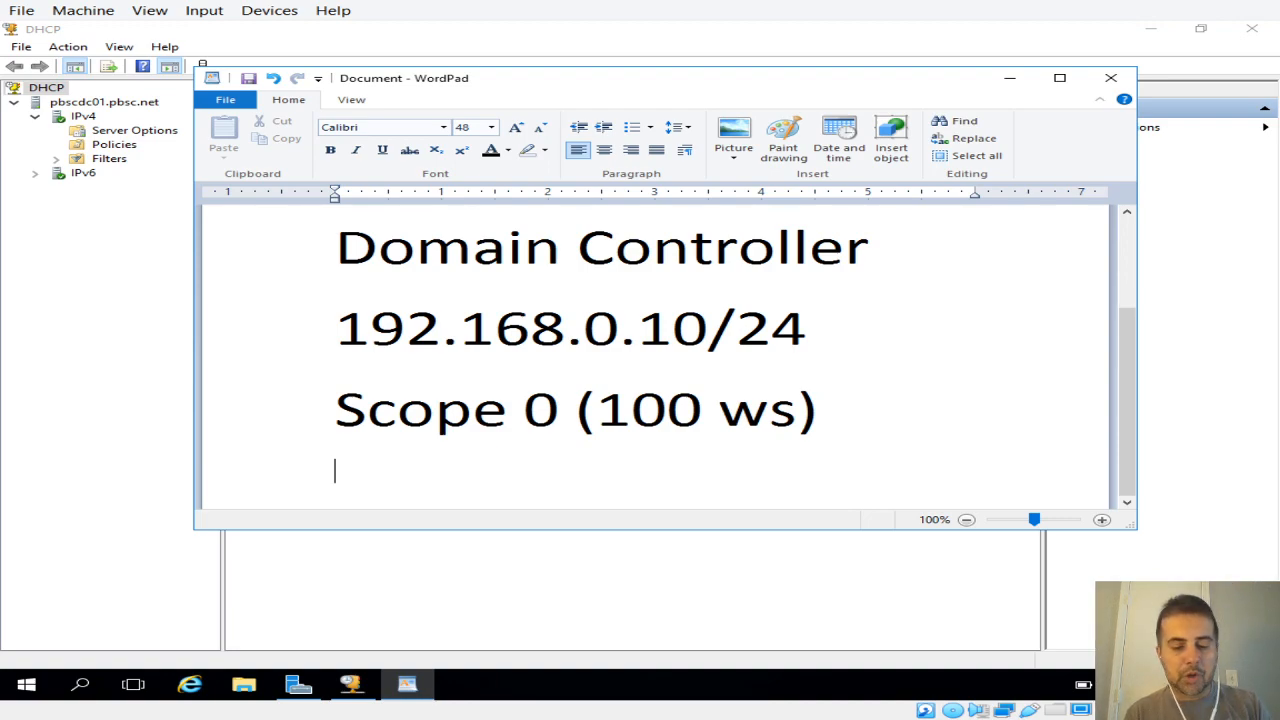
type("1")
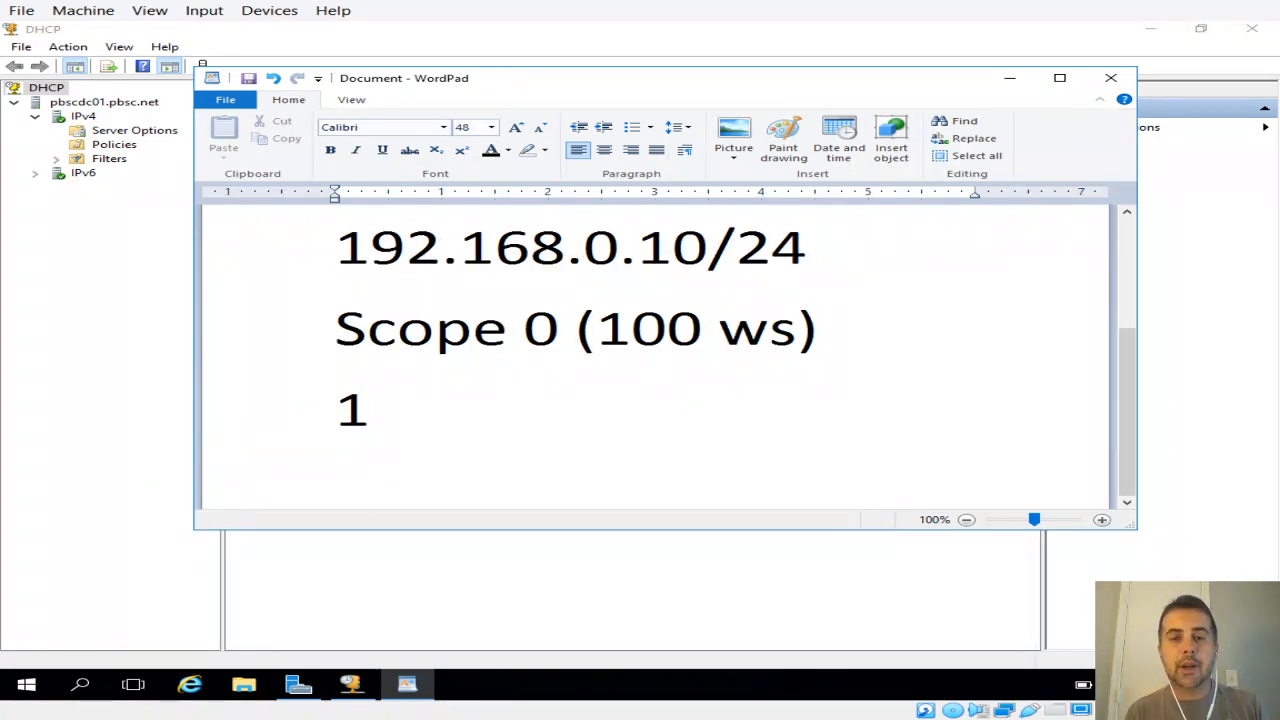
left_click_drag(616, 240, 336, 248)
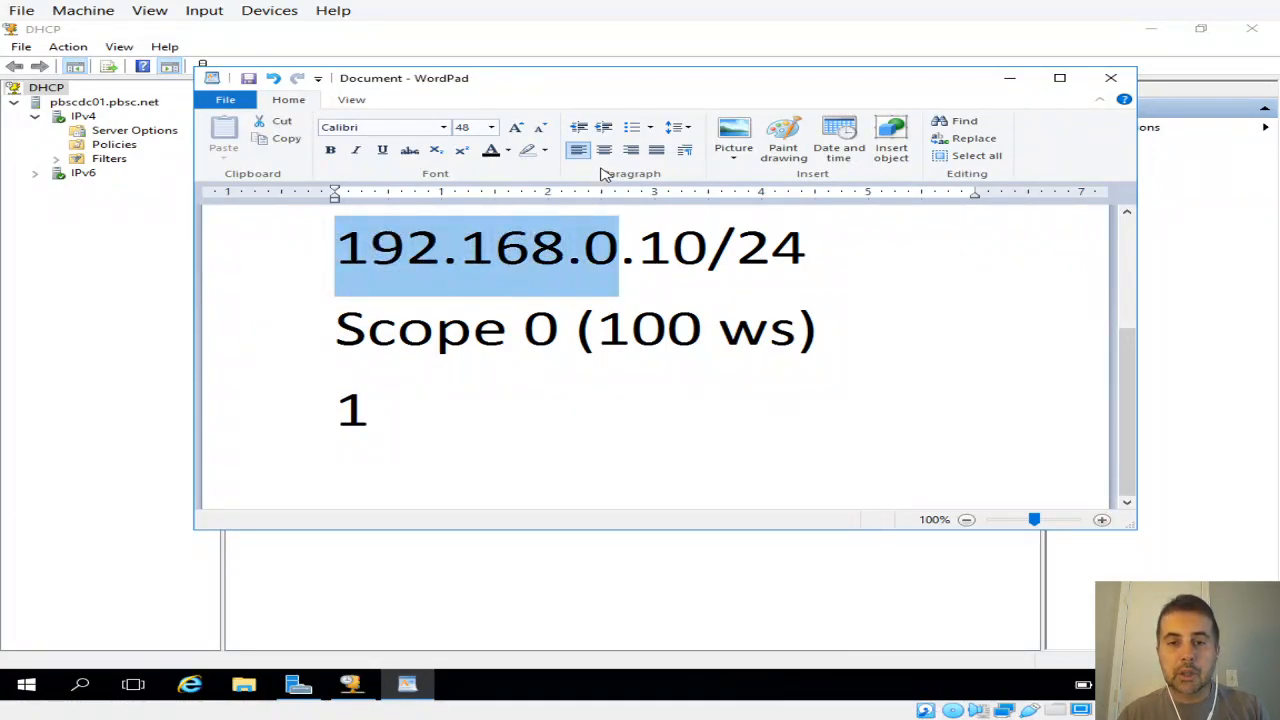
left_click(508, 150)
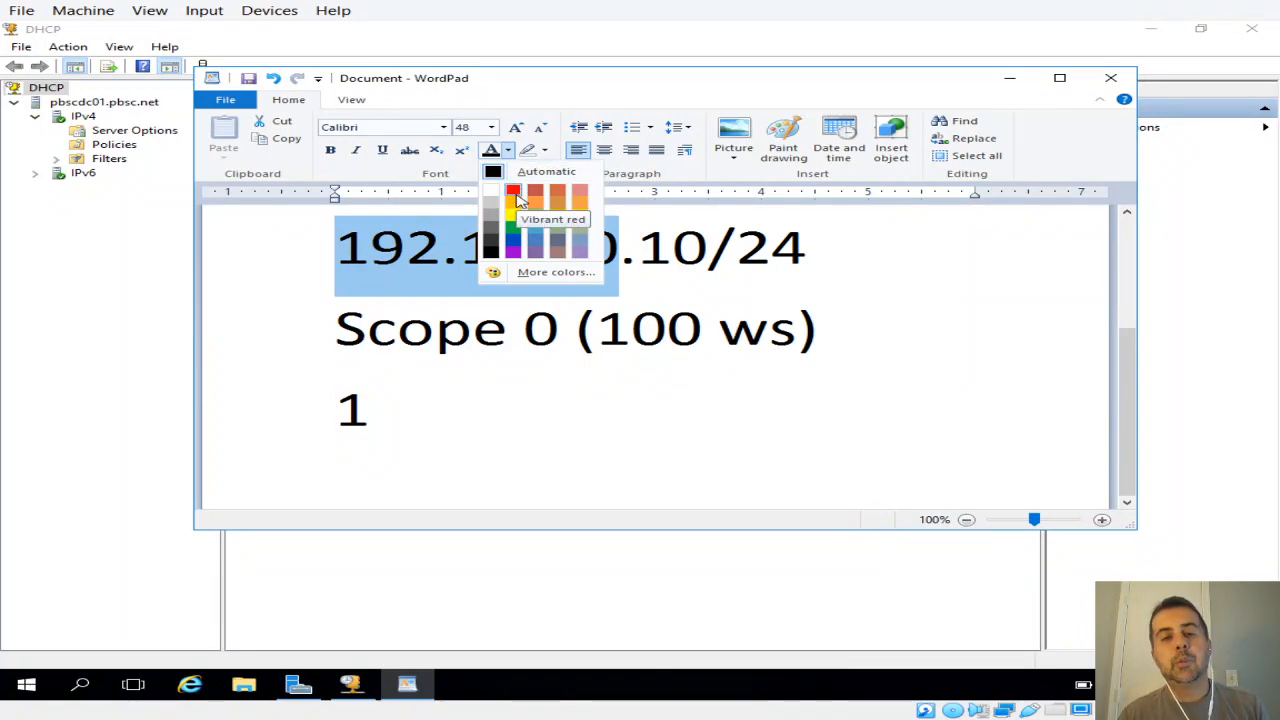
left_click(514, 192)
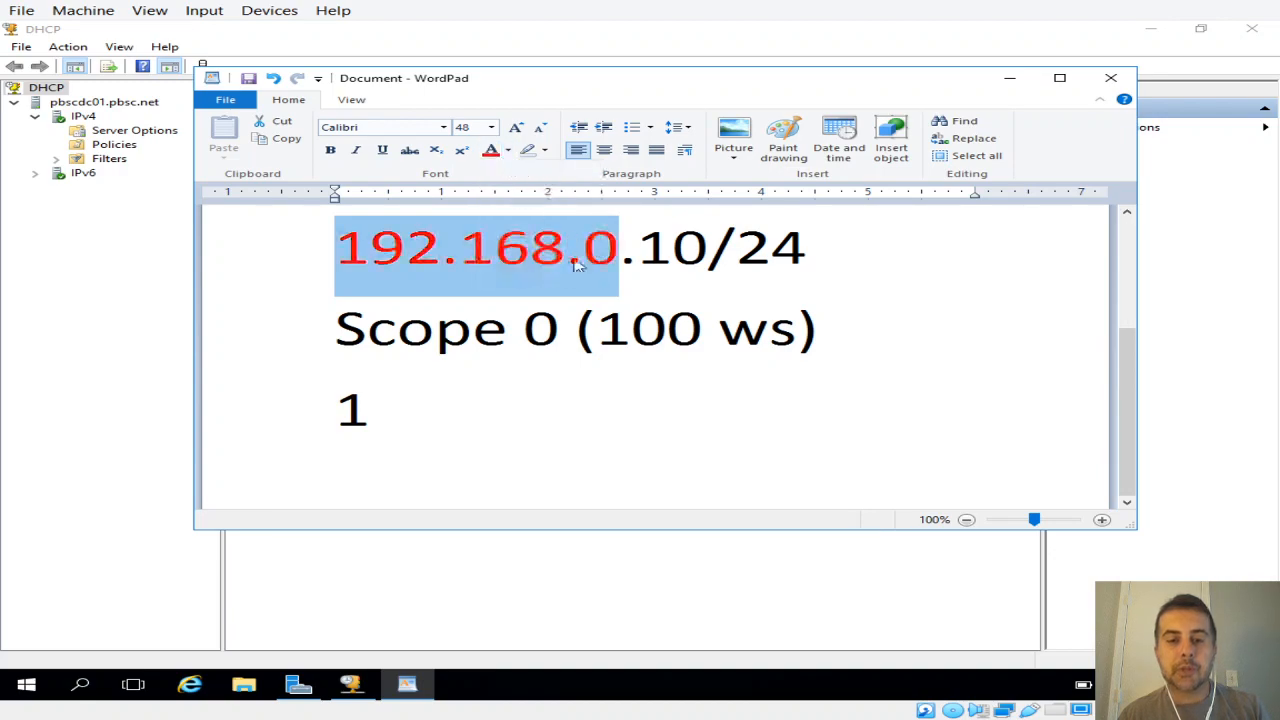
Step: Complete the network portion of the scope address as "192.168.0." on the line below "Scope 0 (100 ws)"
left_click(676, 255)
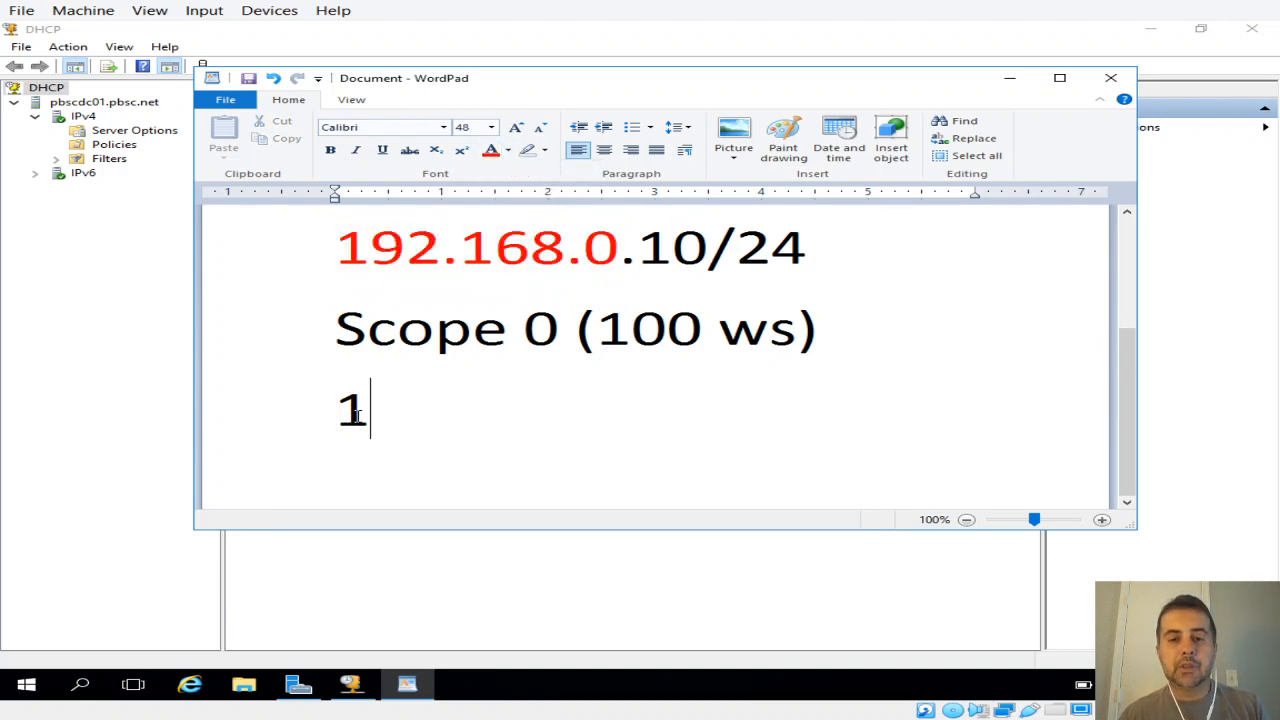
type("92.168.")
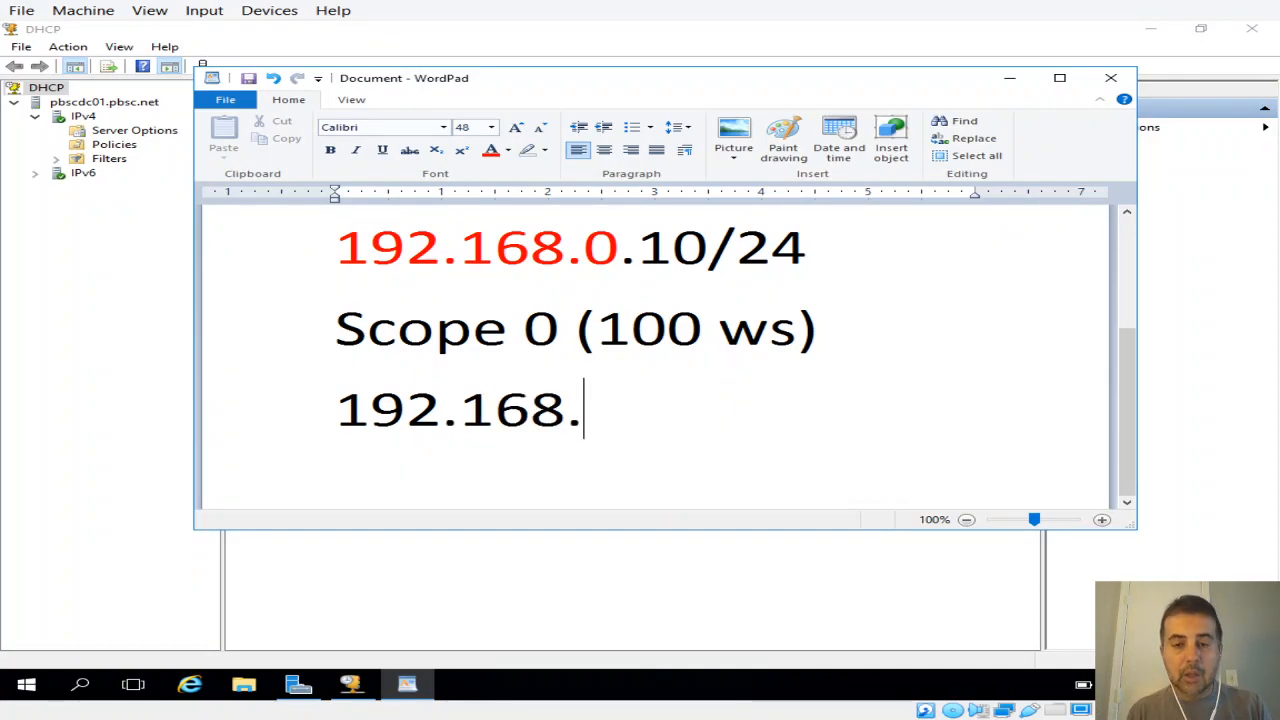
type("0.")
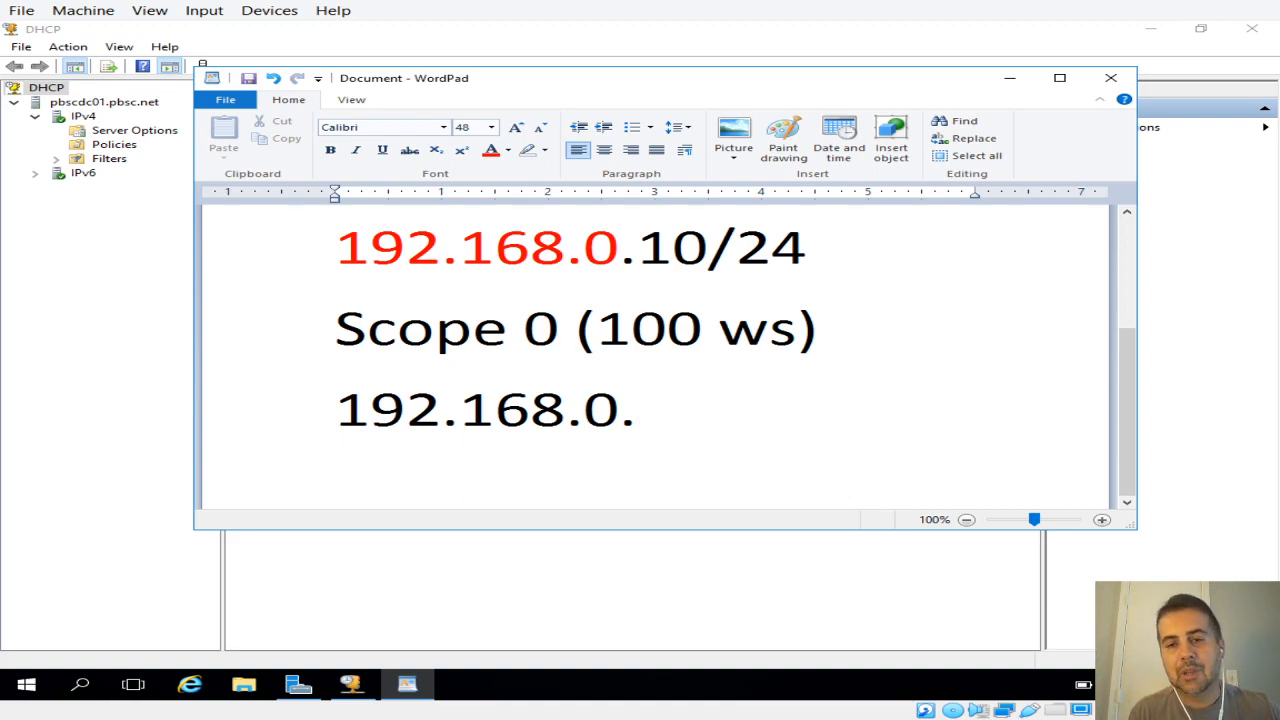
Step: Try 11-110 as the host range ending the scope address, and remove the range again
type("100-2--")
key("BackSpace")
key("BackSpace")
type("00")
key("BackSpace")
key("BackSpace")
key("BackSpace")
key("BackSpace")
key("BackSpace")
key("BackSpace")
type("11")
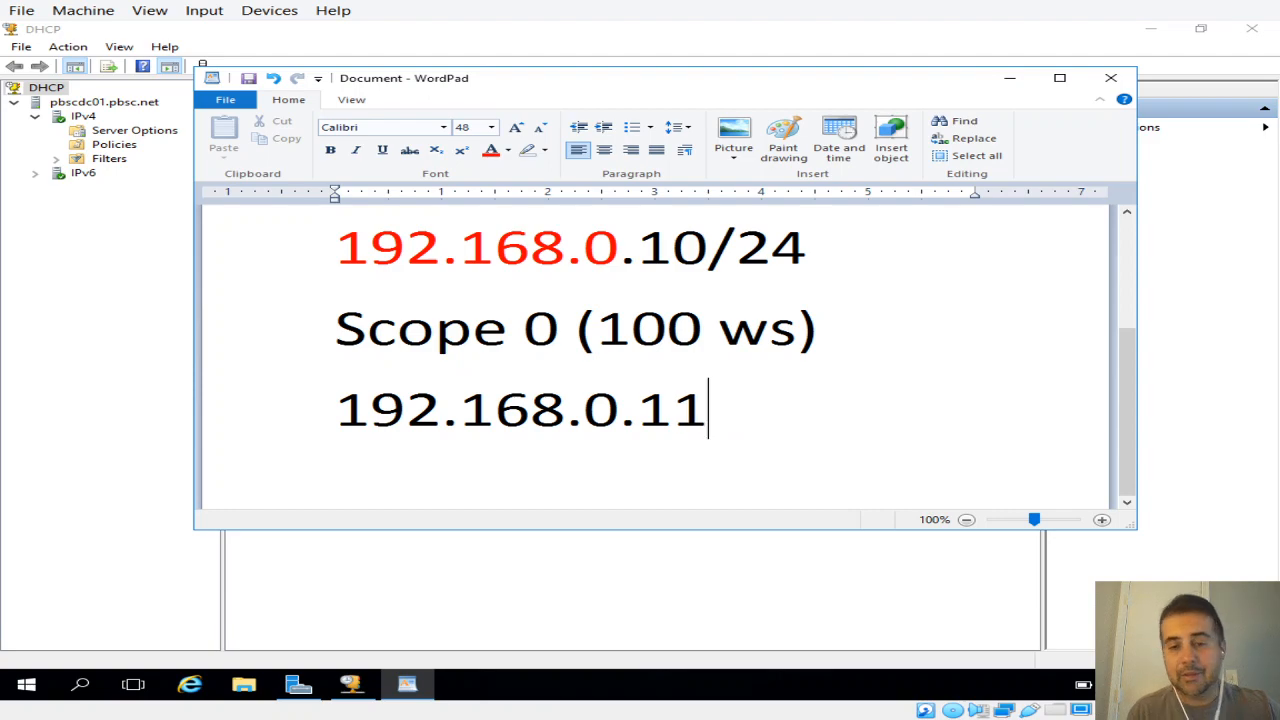
type("-110")
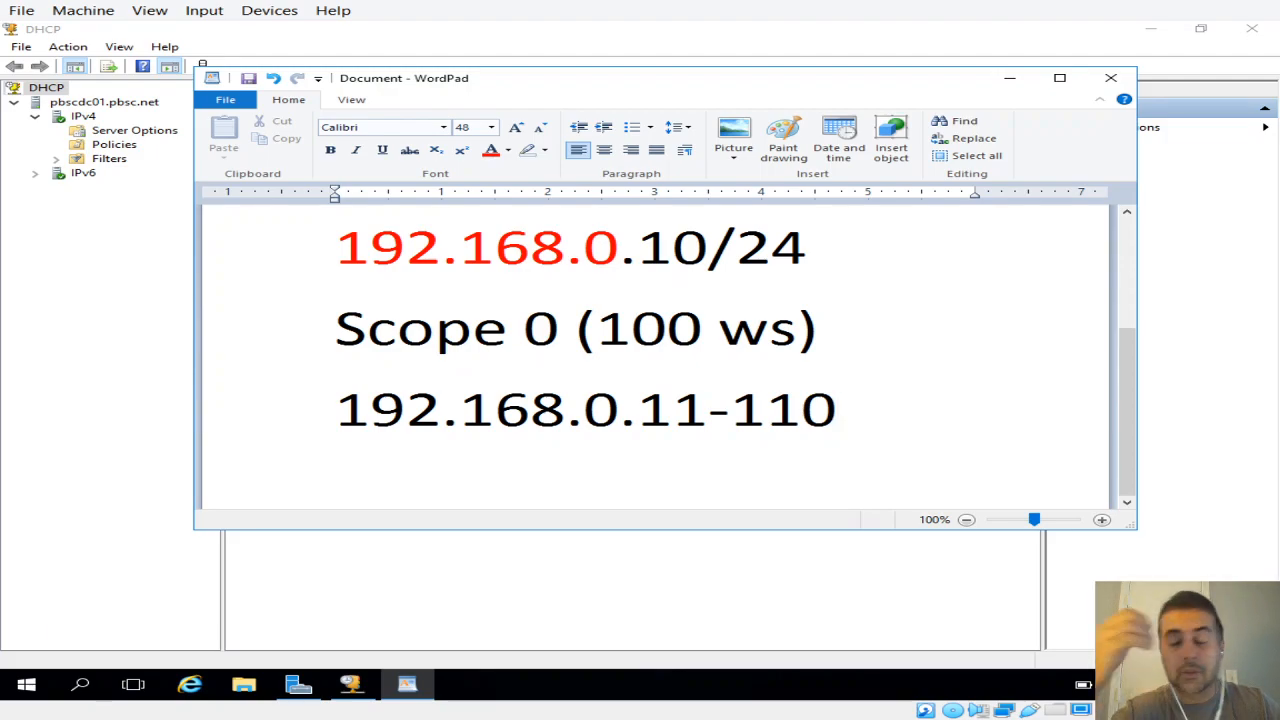
key("BackSpace")
key("BackSpace")
key("BackSpace")
key("BackSpace")
key("BackSpace")
key("BackSpace")
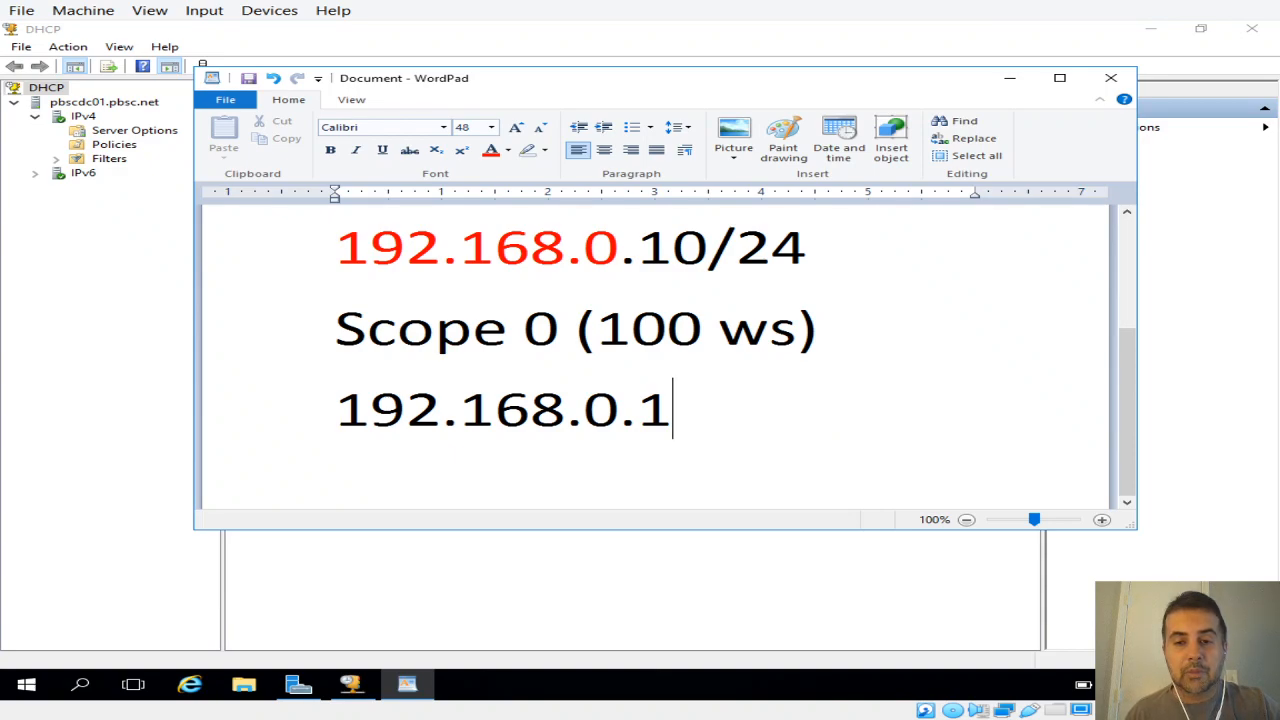
Step: Complete the scope line as 192.168.0.100-200/25 and add blank lines below it
type("1")
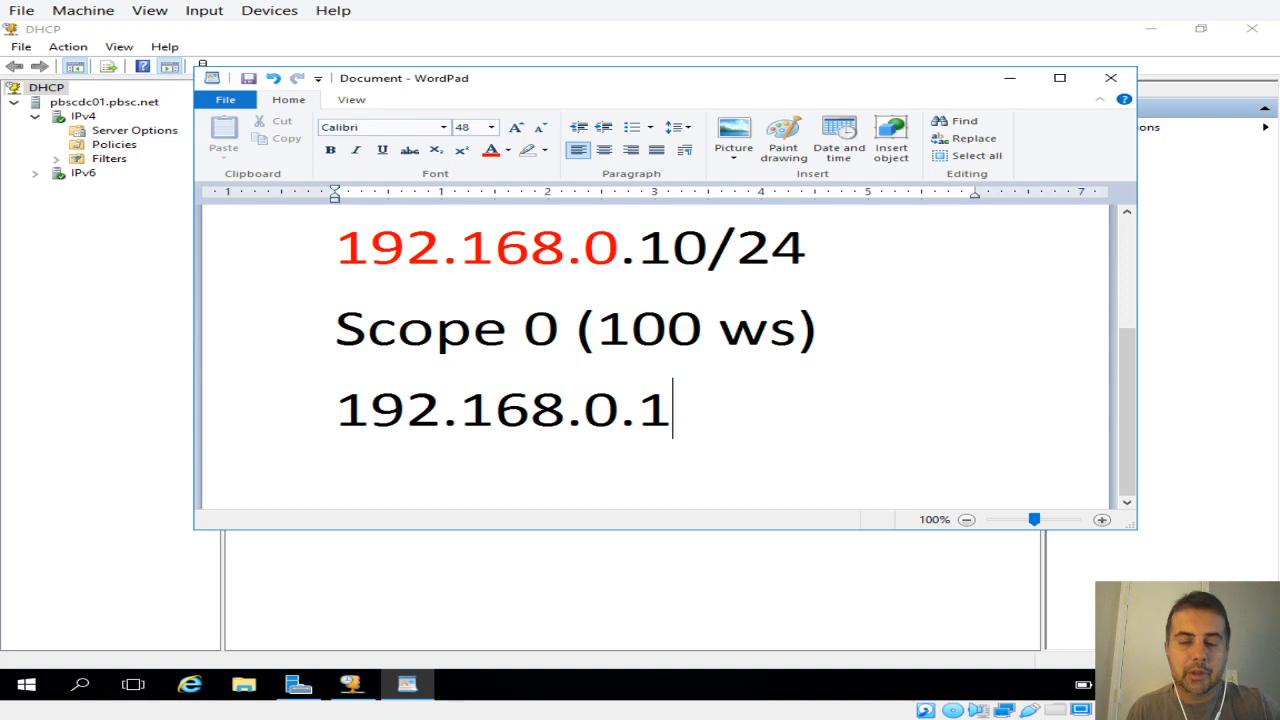
type("00")
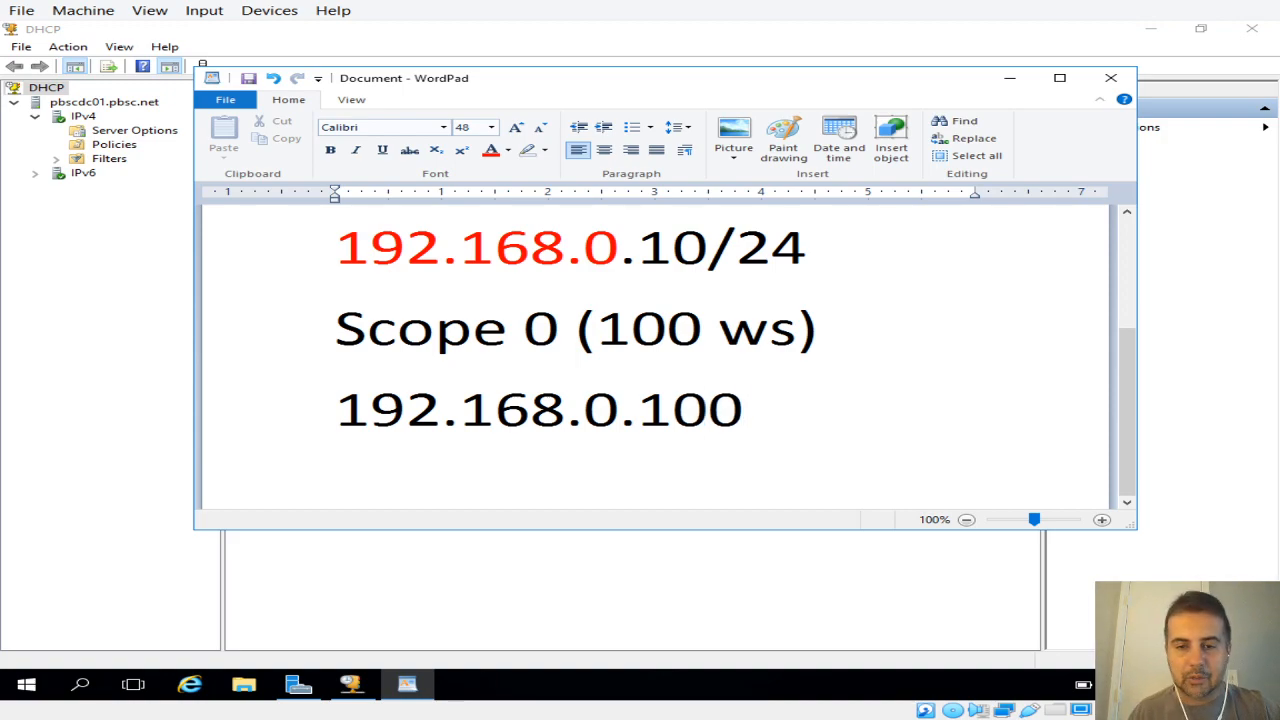
type("-2000")
key("BackSpace")
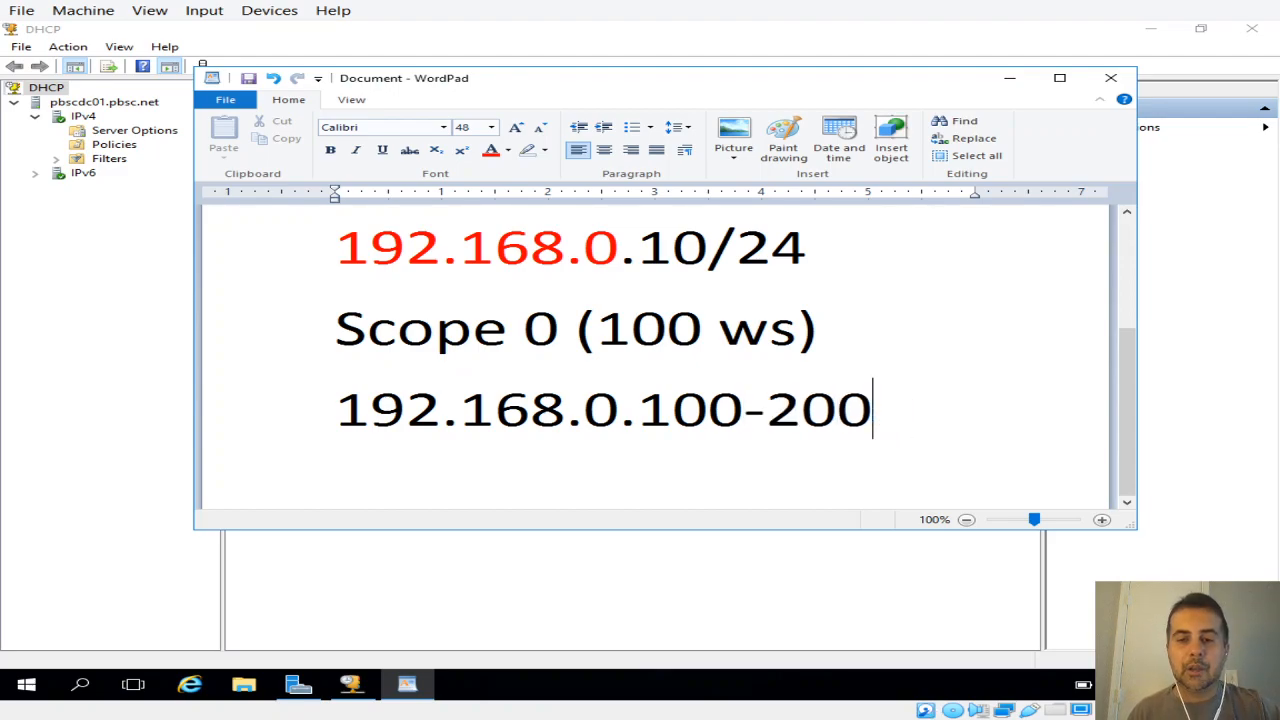
type("/25")
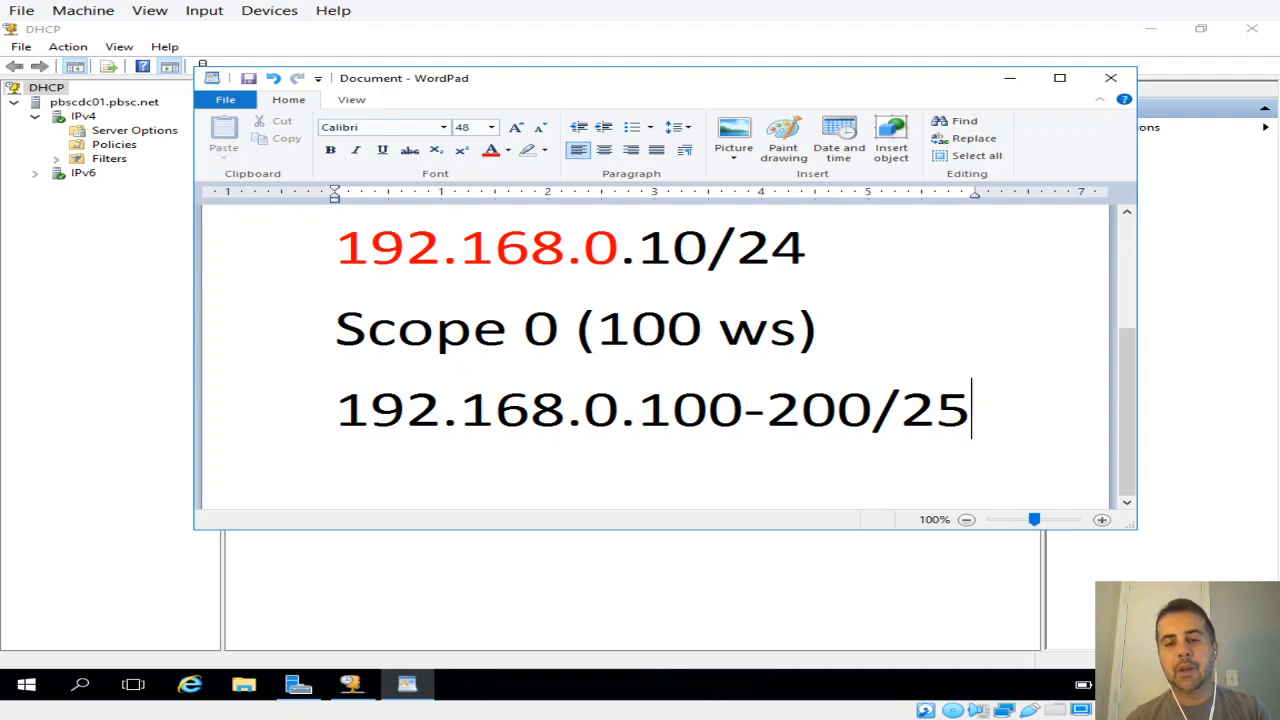
key("Return")
key("Return")
key("Return")
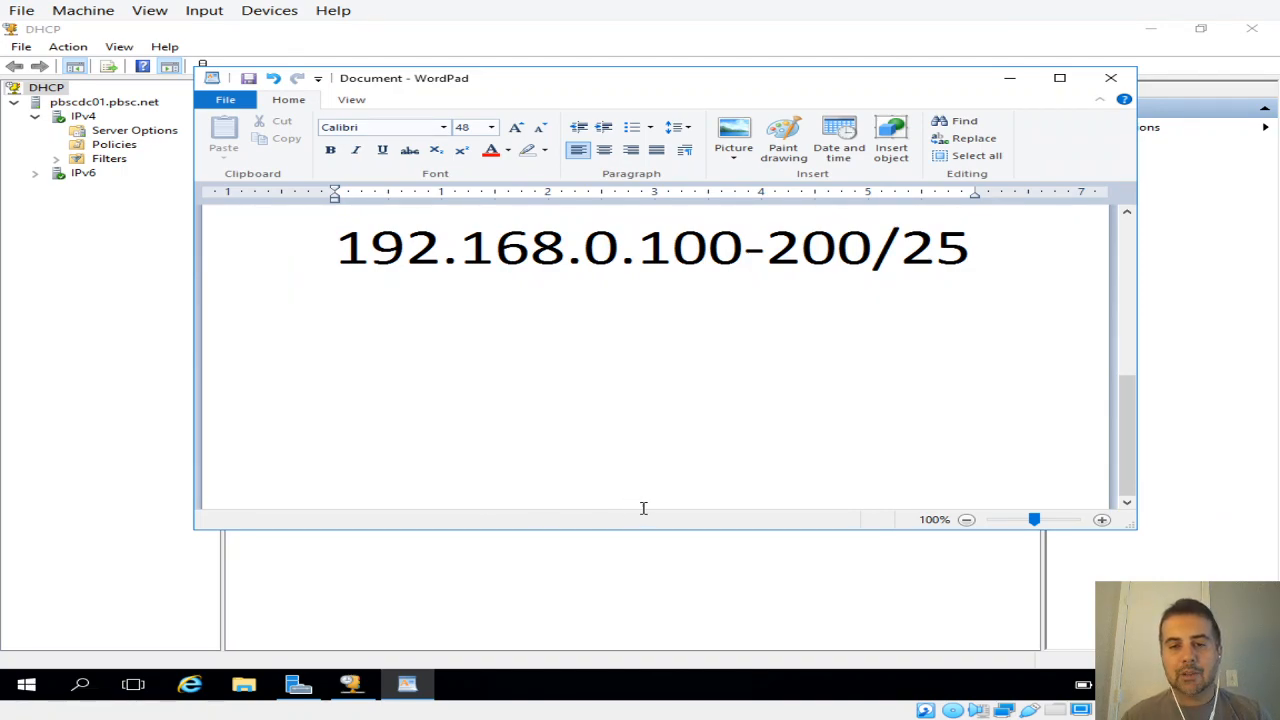
Step: Open the Internet Protocol Version 4 (TCP/IPv4) properties of the server's Ethernet adapter through the Network and Sharing Center
right_click(1108, 685)
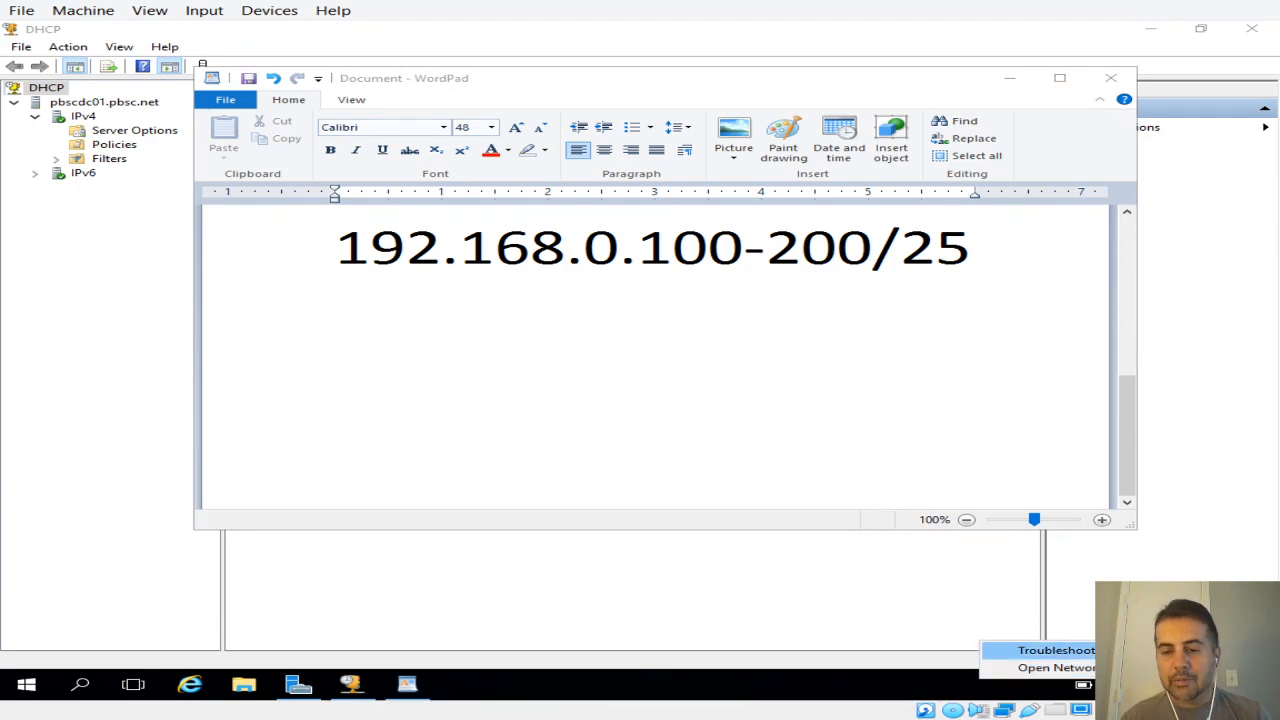
left_click(1110, 668)
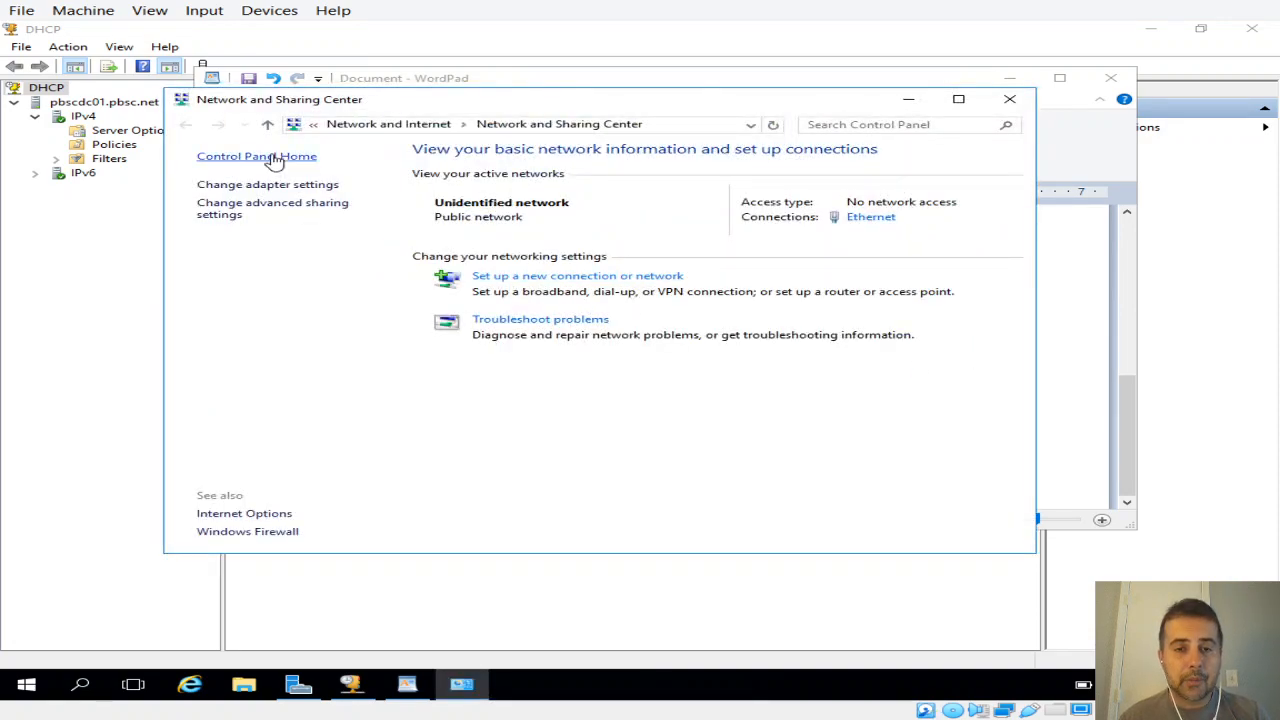
left_click(270, 189)
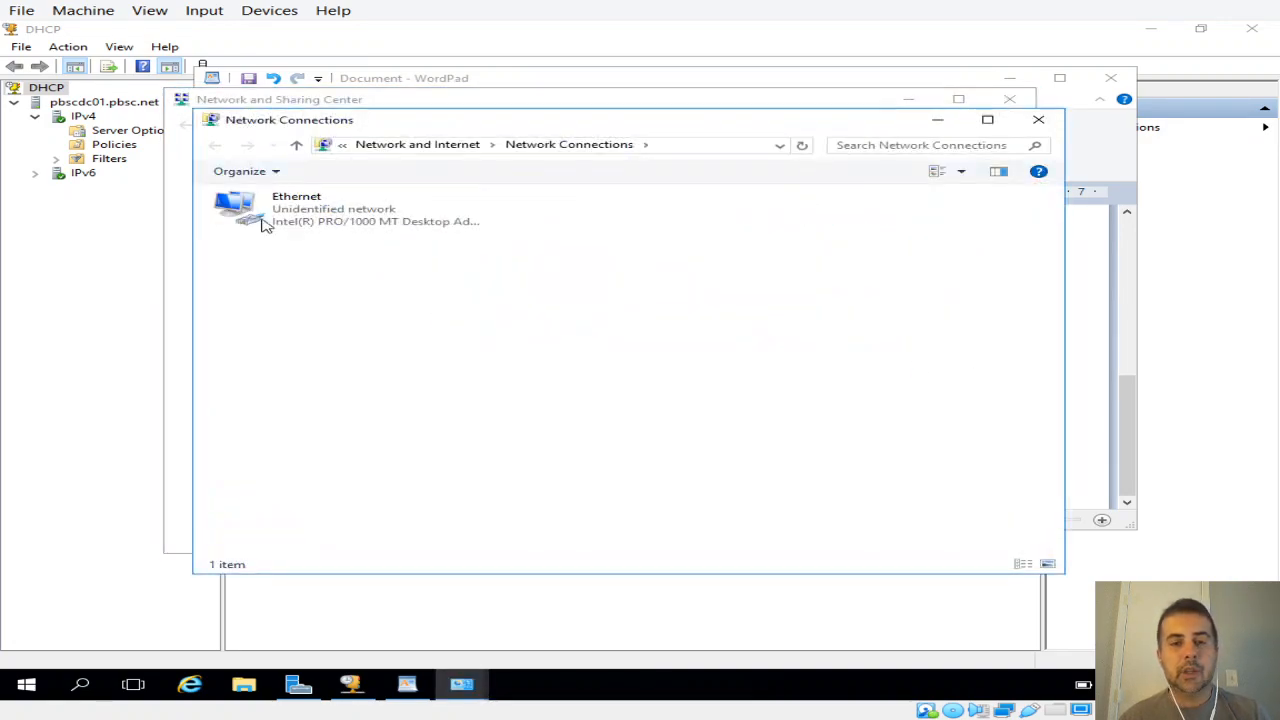
right_click(350, 216)
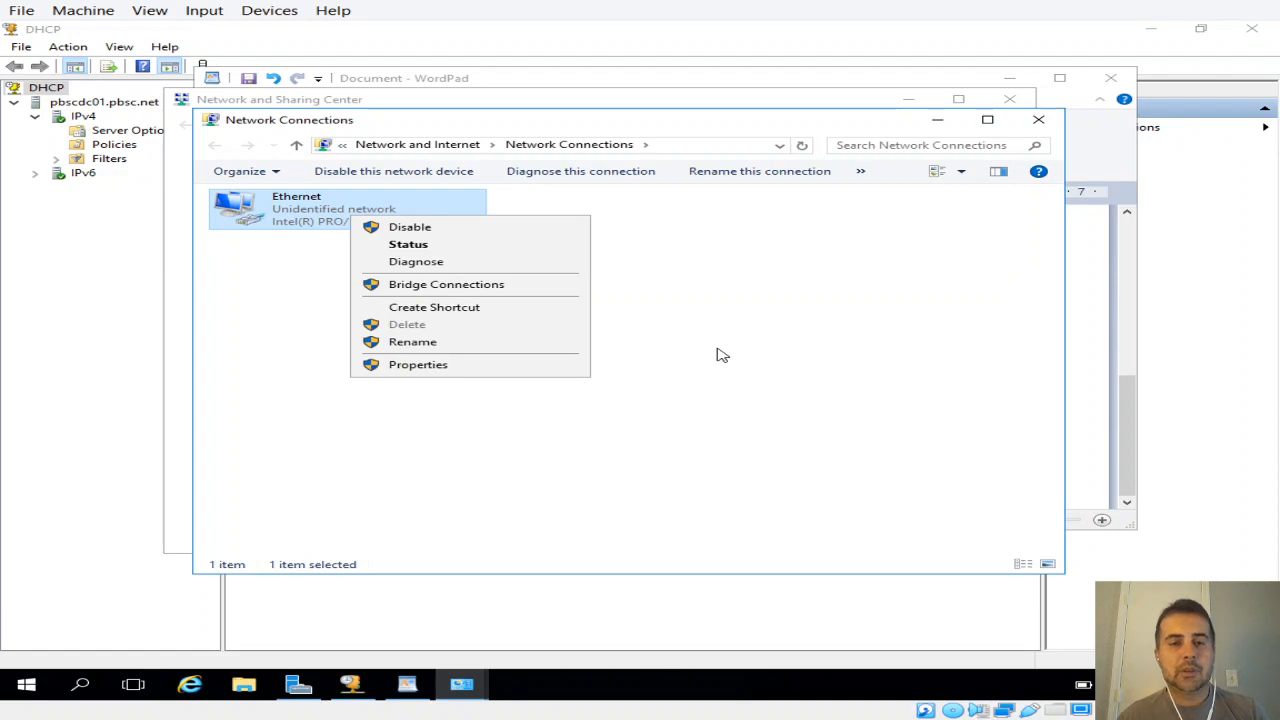
left_click(278, 248)
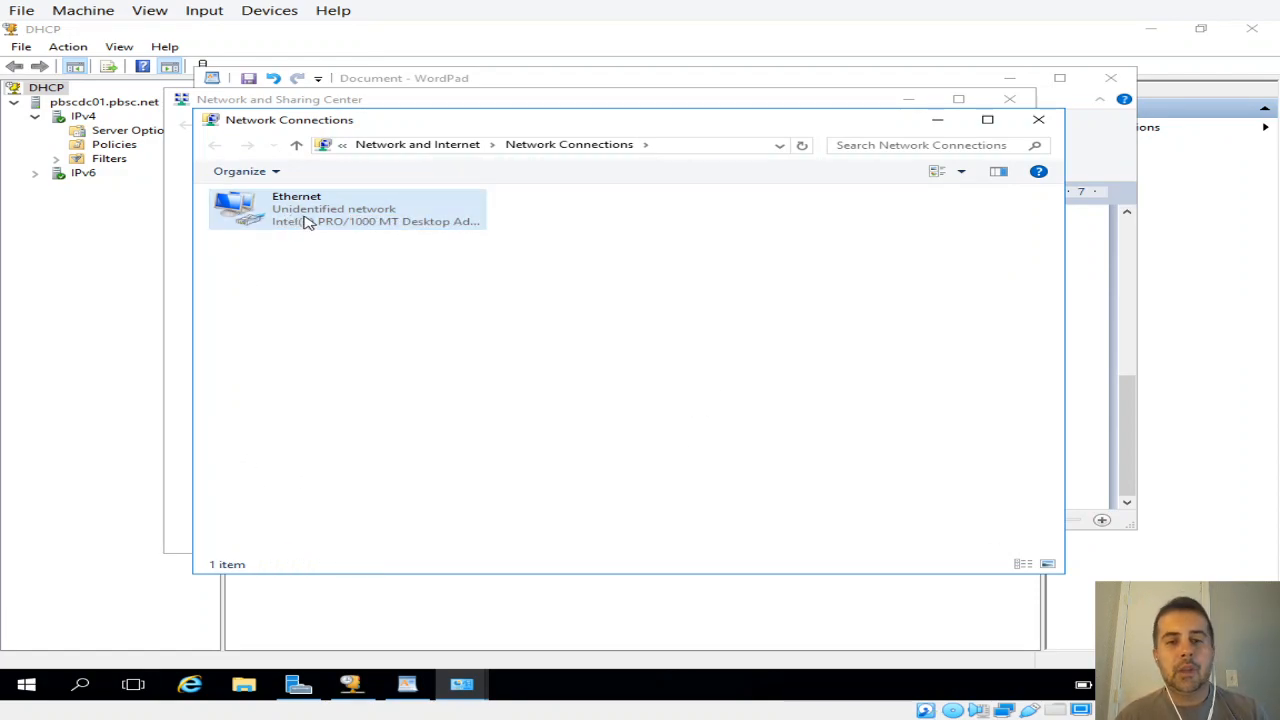
right_click(322, 216)
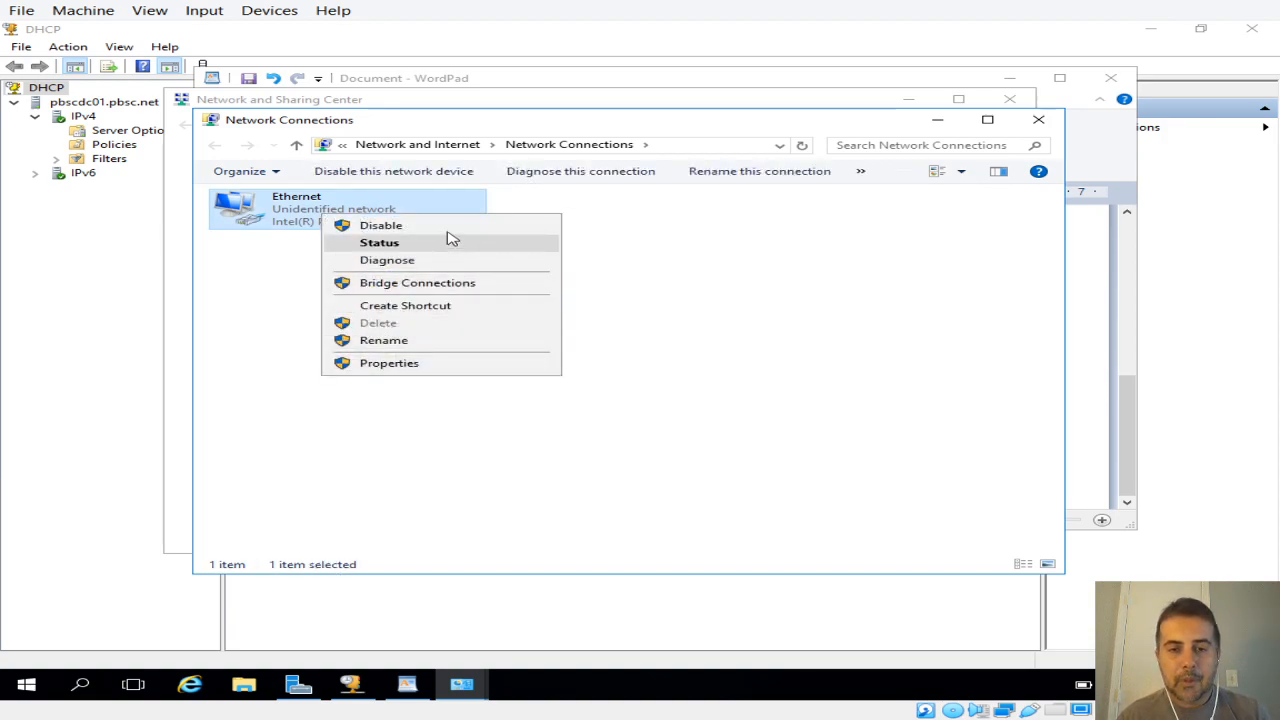
left_click(405, 364)
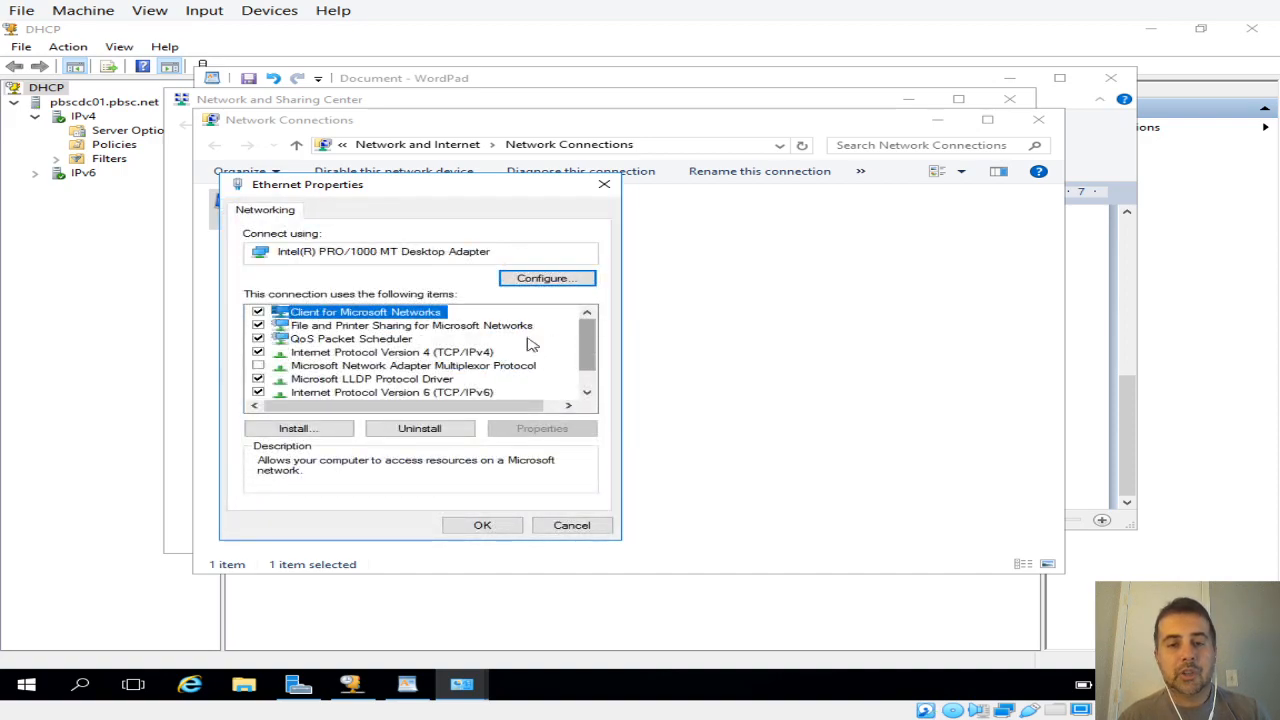
left_click(352, 357)
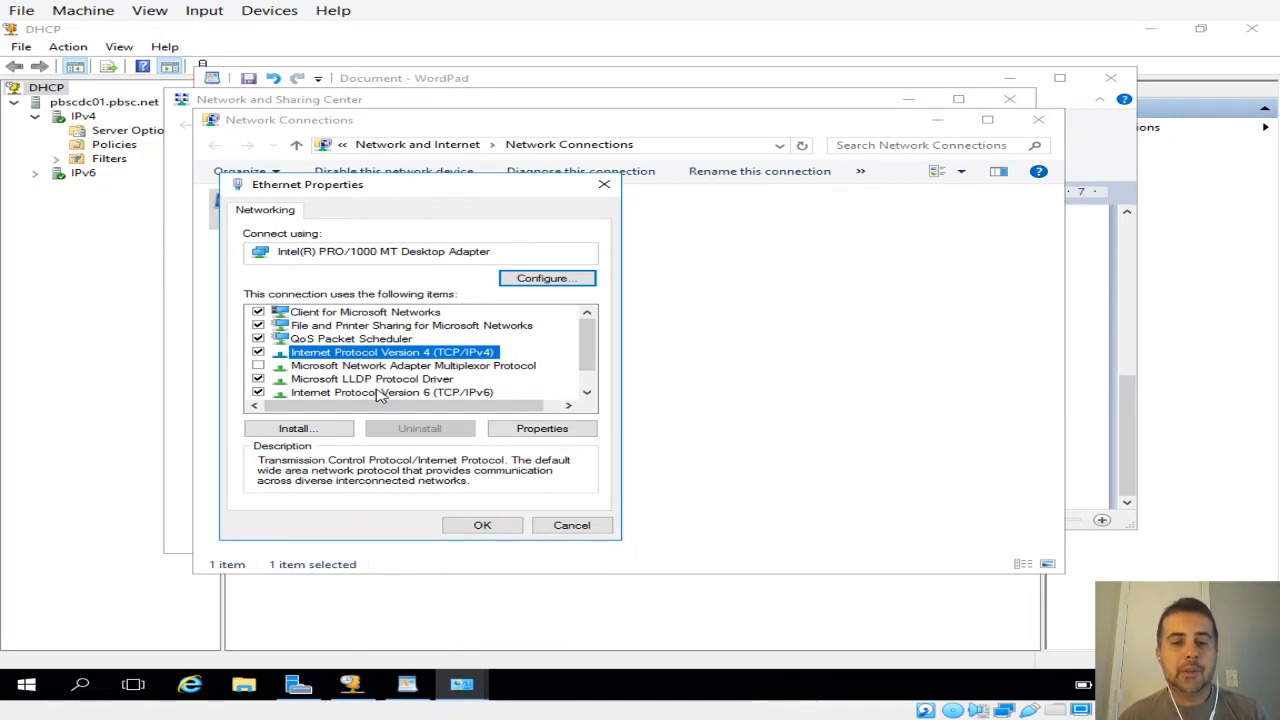
left_click(380, 394)
double_click(397, 354)
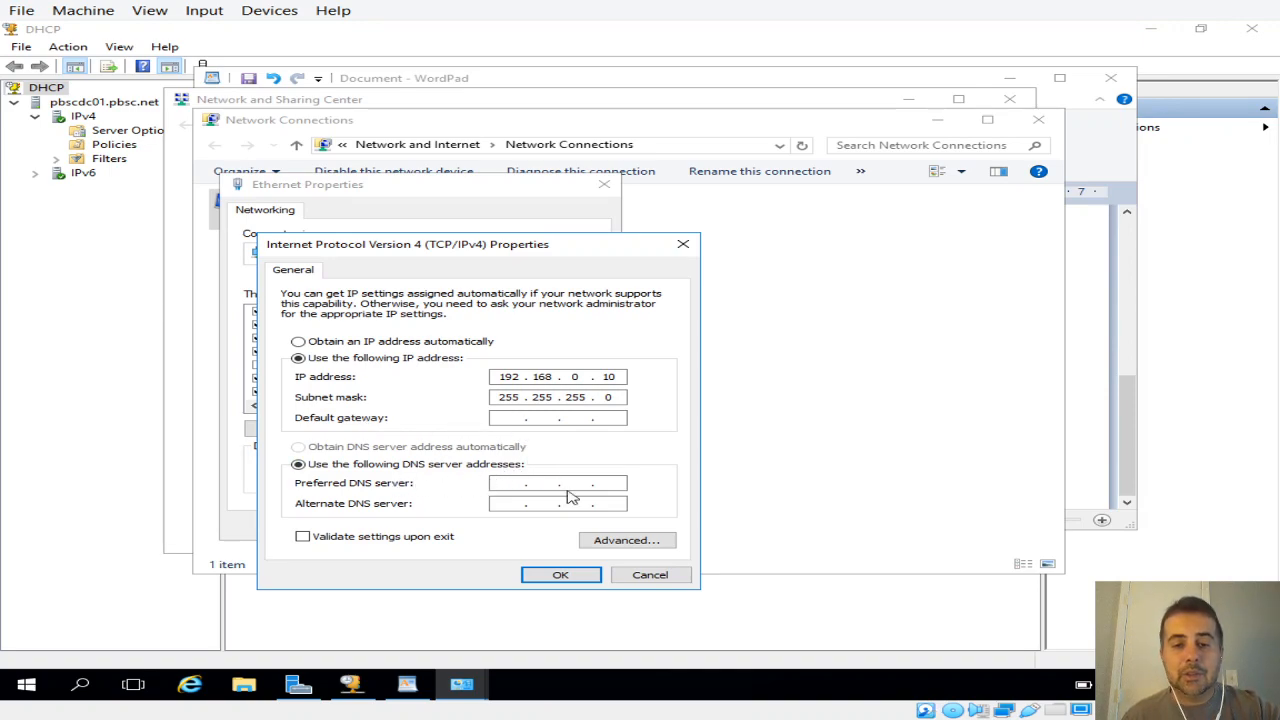
Step: Examine the WINS, DNS and IP settings in the adapter's advanced TCP/IP settings
left_click(627, 541)
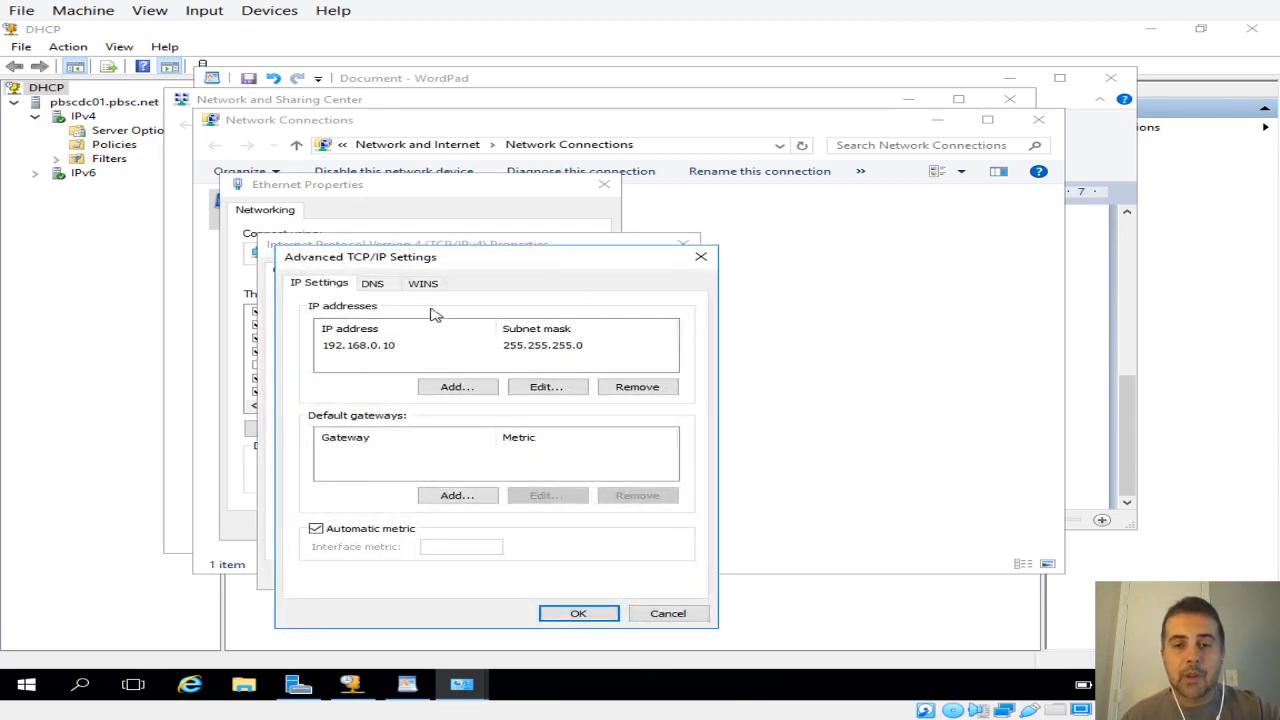
left_click(424, 285)
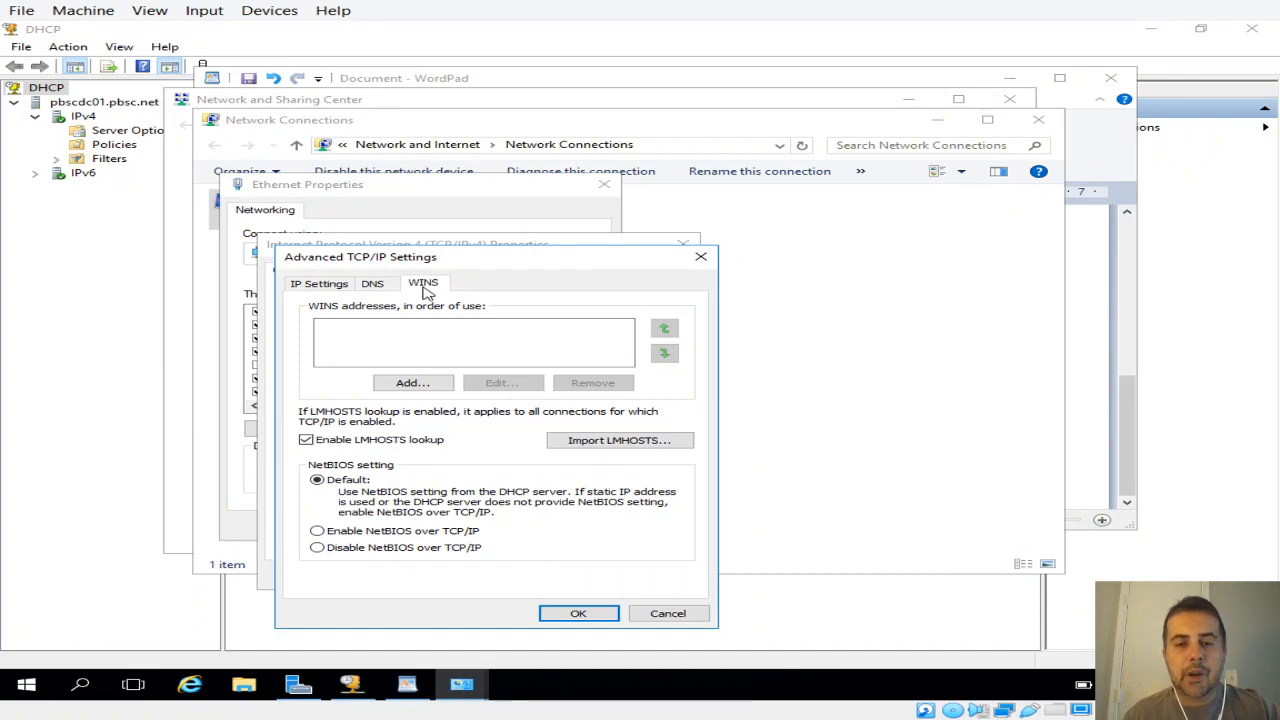
left_click(370, 285)
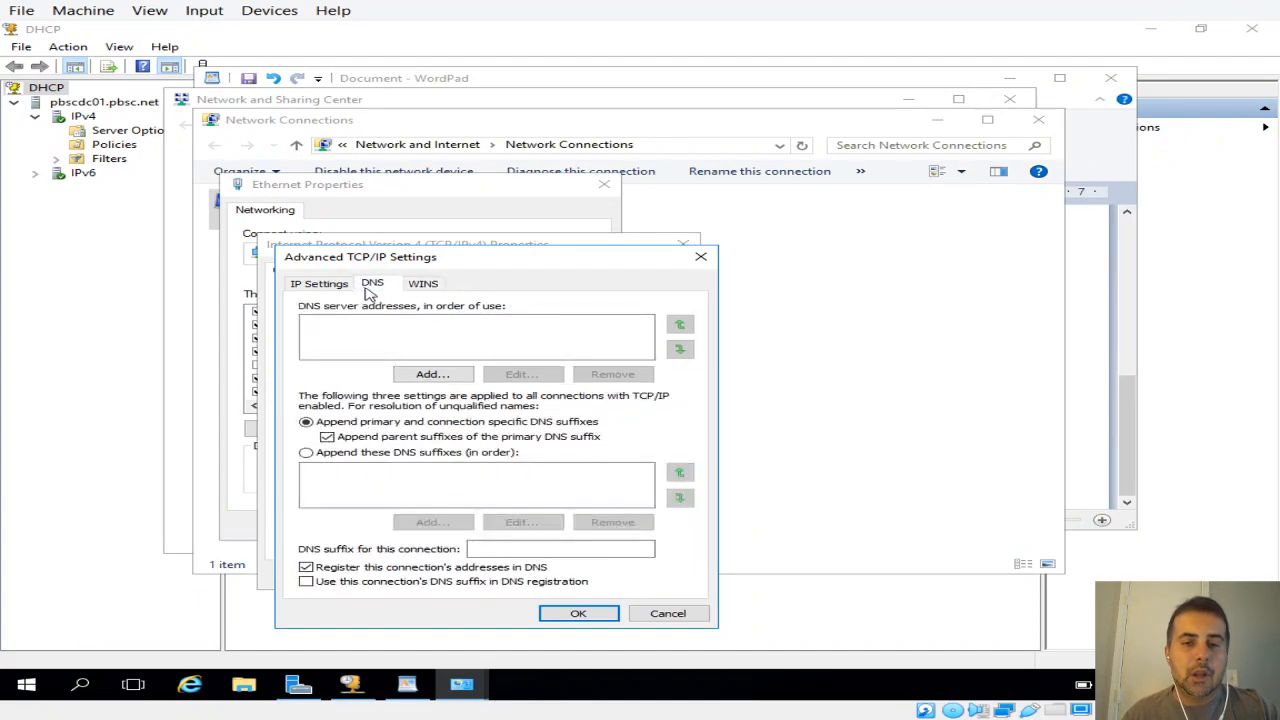
left_click(422, 284)
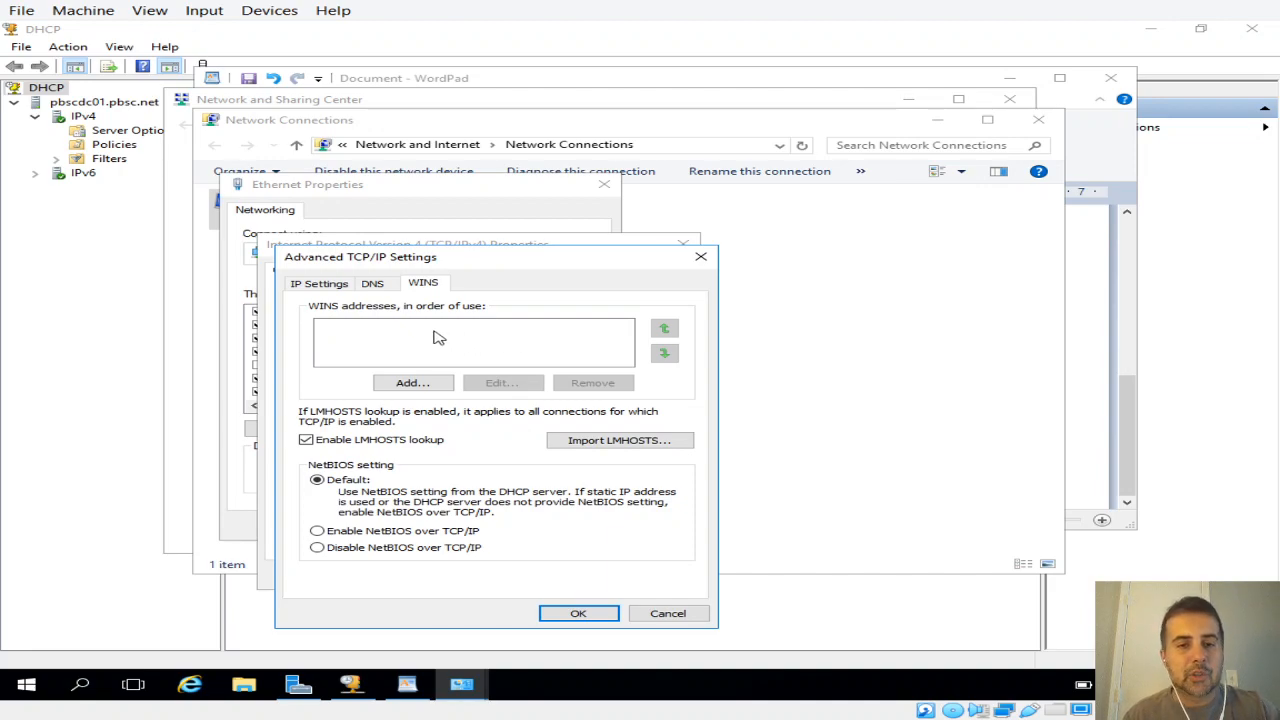
left_click(373, 284)
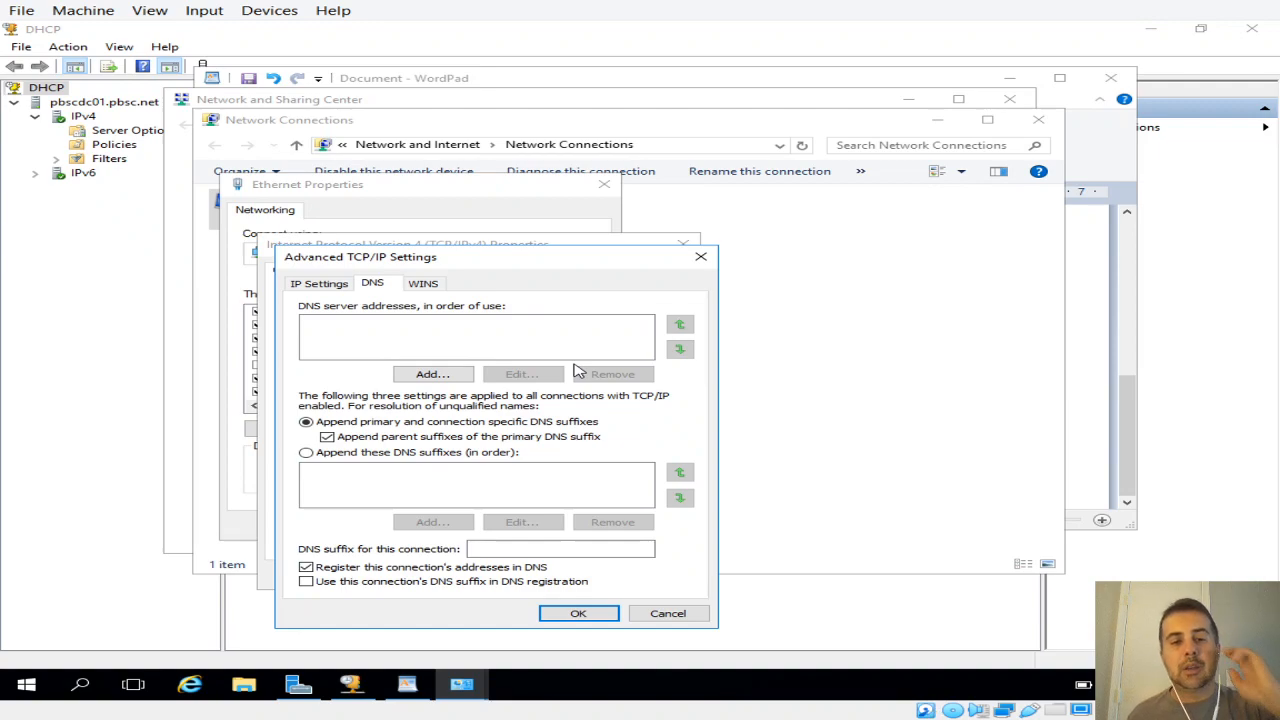
left_click(425, 285)
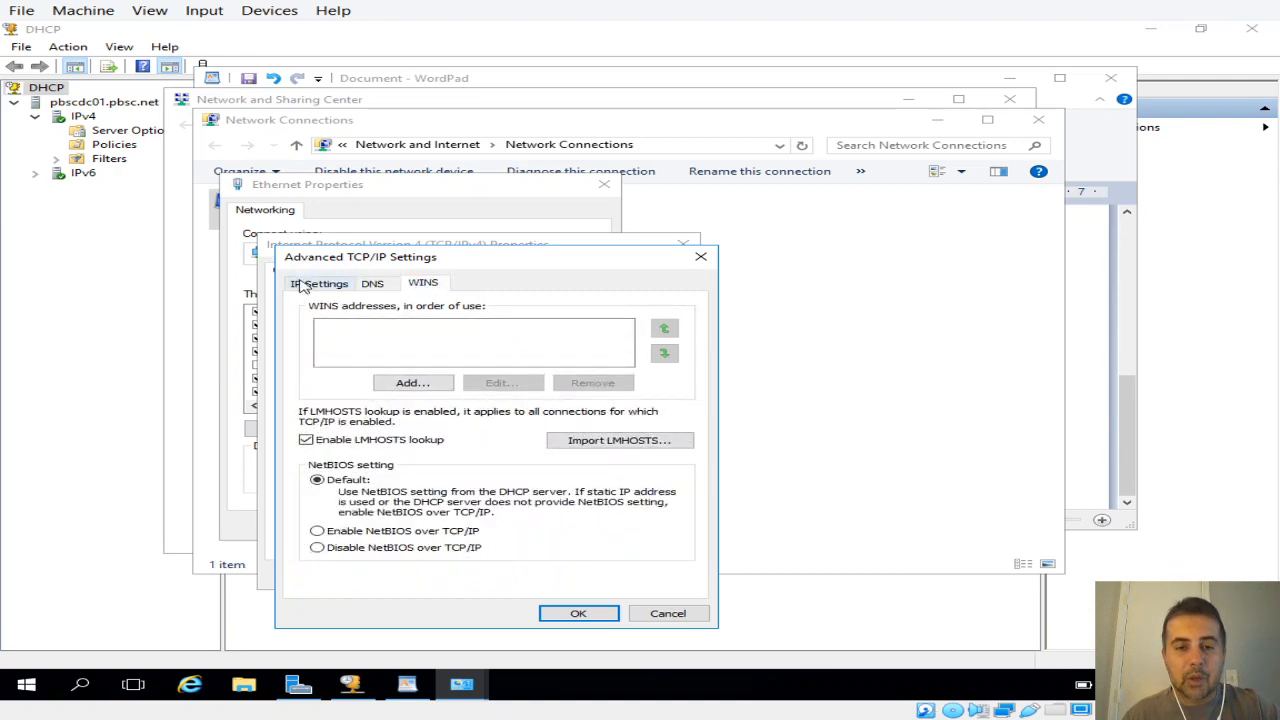
left_click(304, 284)
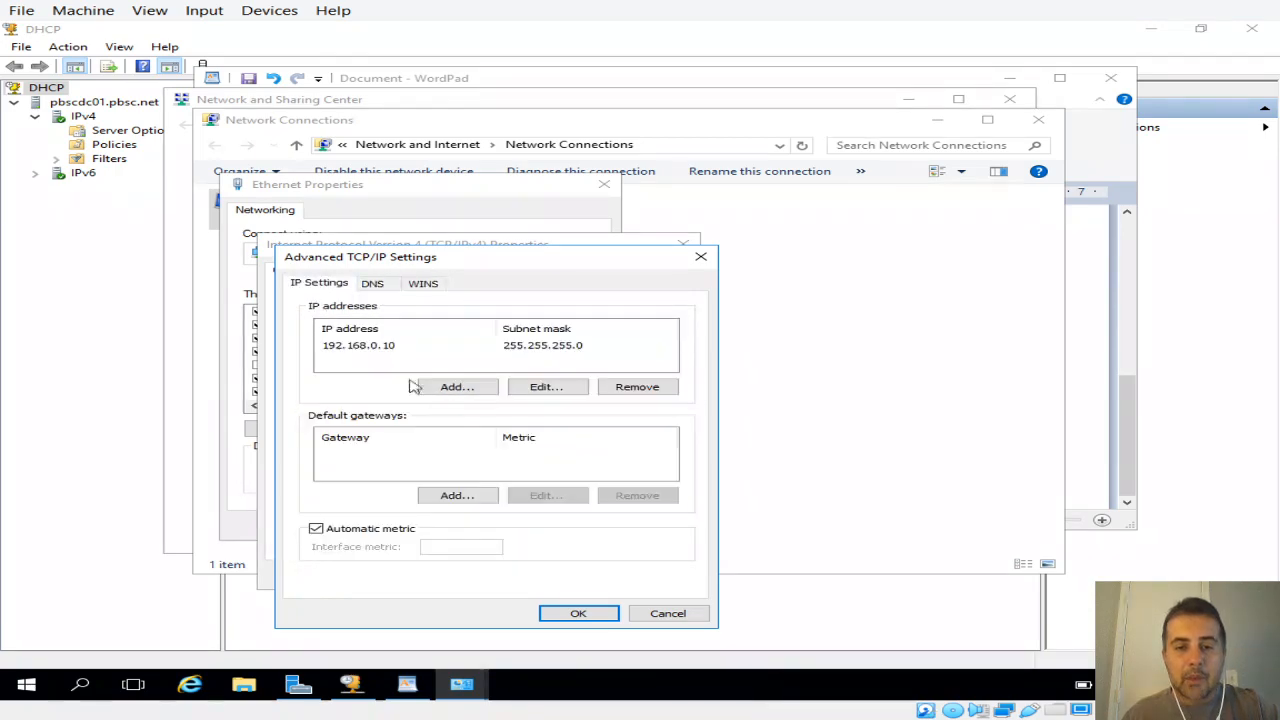
Step: Cancel out of the adapter's TCP/IP and Ethernet property dialogs and close the Network Connections window
left_click(668, 613)
left_click(643, 580)
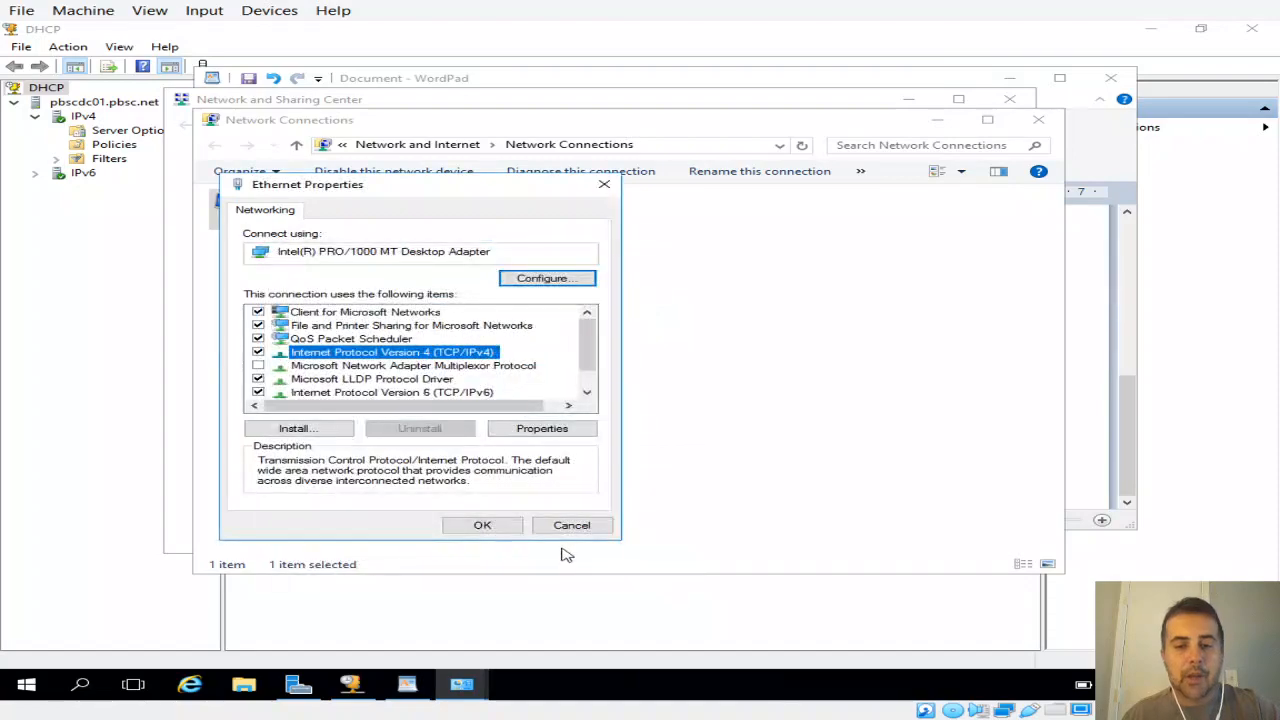
left_click(573, 530)
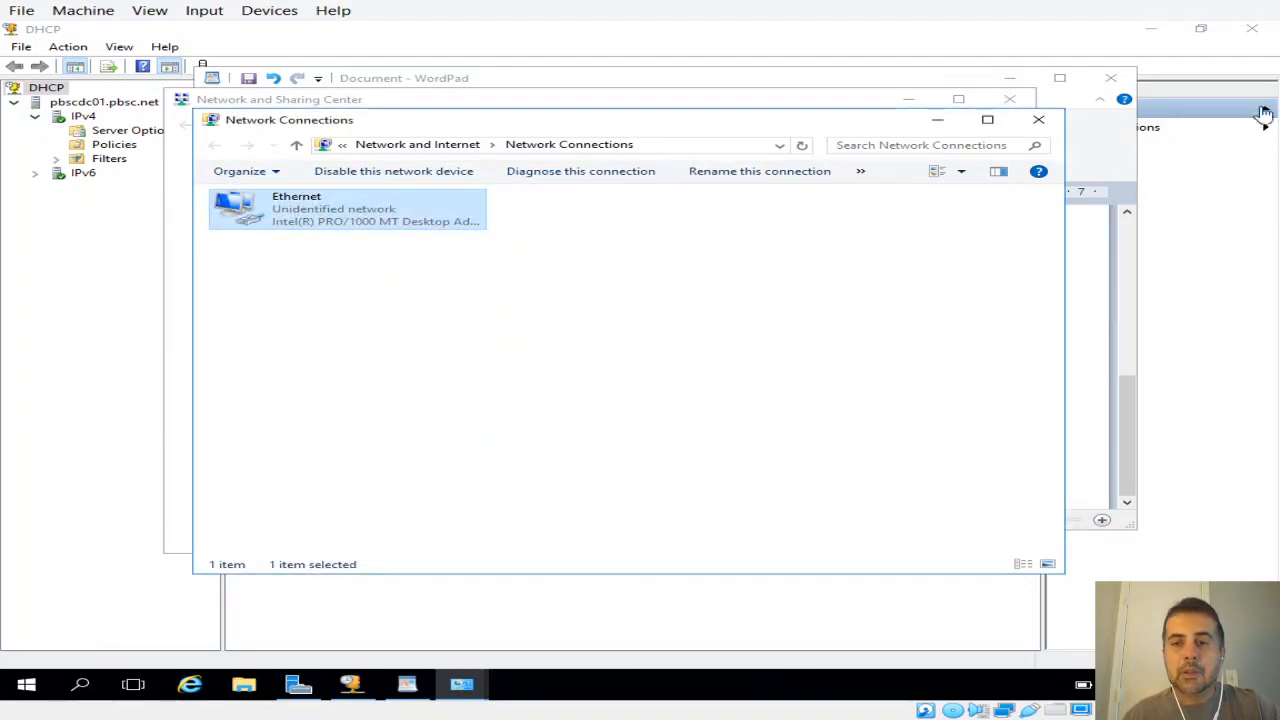
left_click(1049, 127)
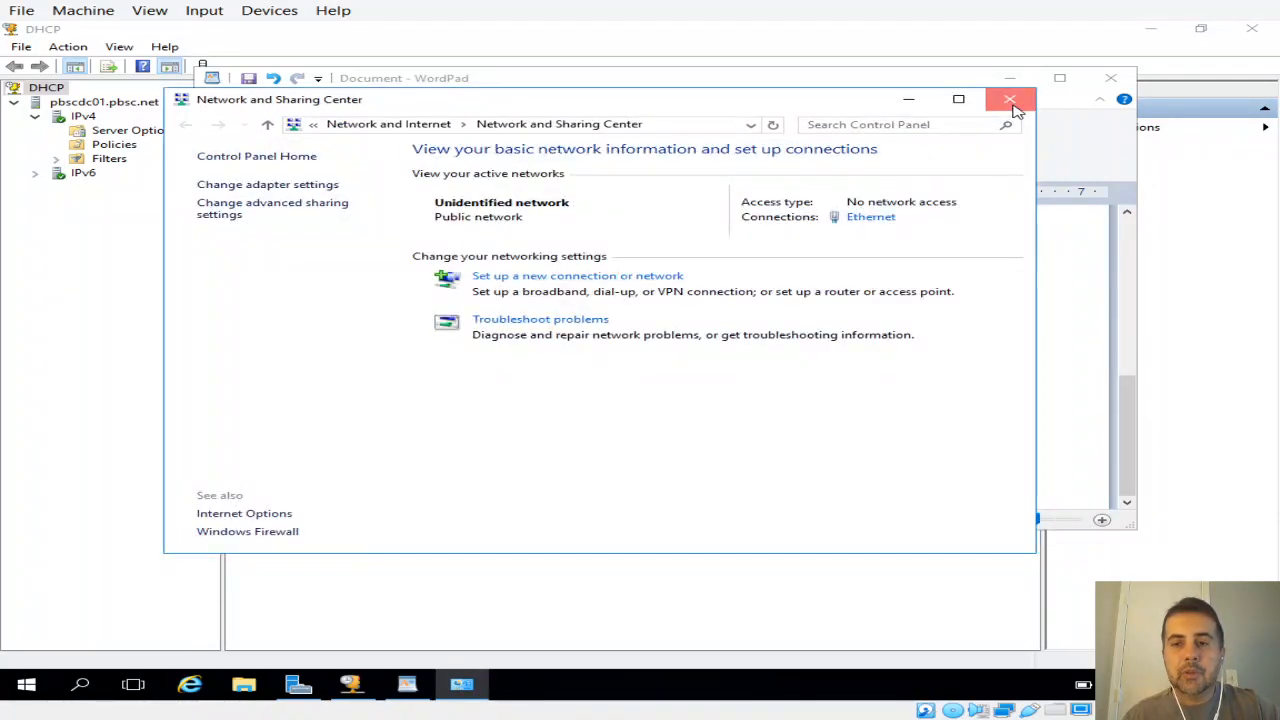
Step: Close the Network and Sharing Center and add the line "DNS + WINS" below the scope range in the WordPad notes
left_click(1009, 99)
mouse_move(1132, 380)
left_mouse_down()
mouse_move(1121, 349)
mouse_move(1117, 363)
left_mouse_up()
key("Return")
type("d")
key("BackSpace")
type("D")
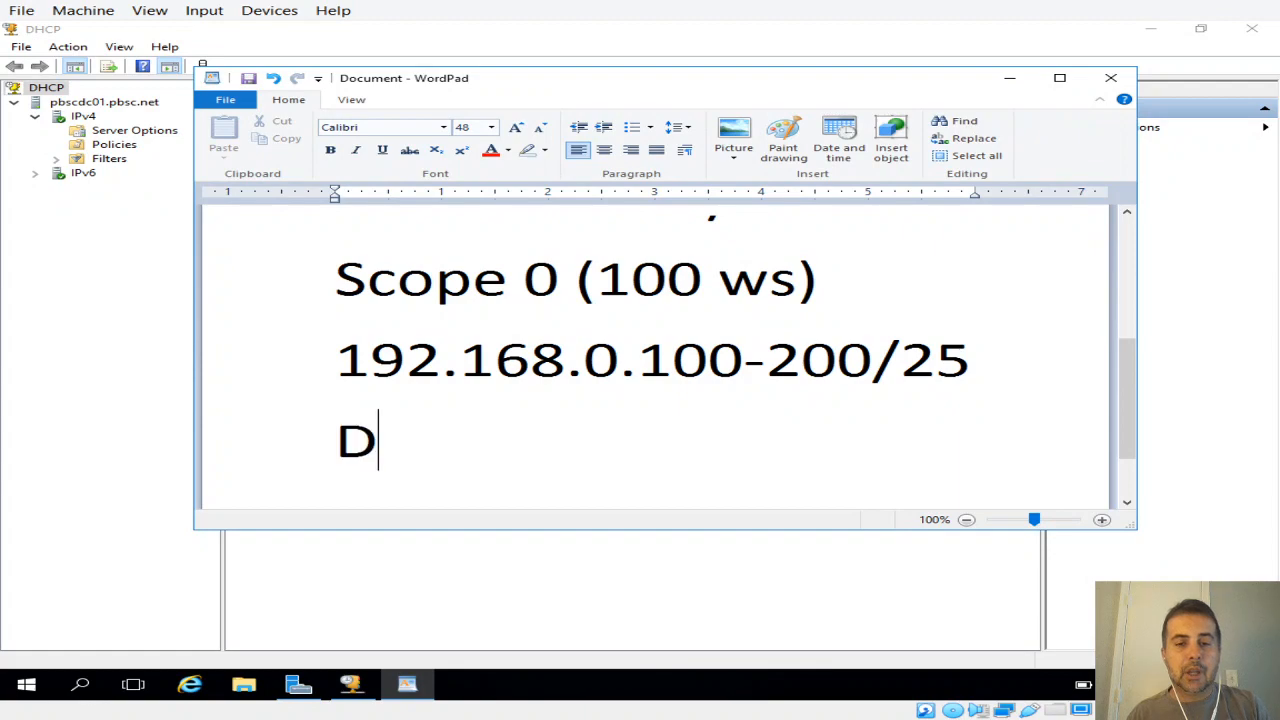
type("NS")
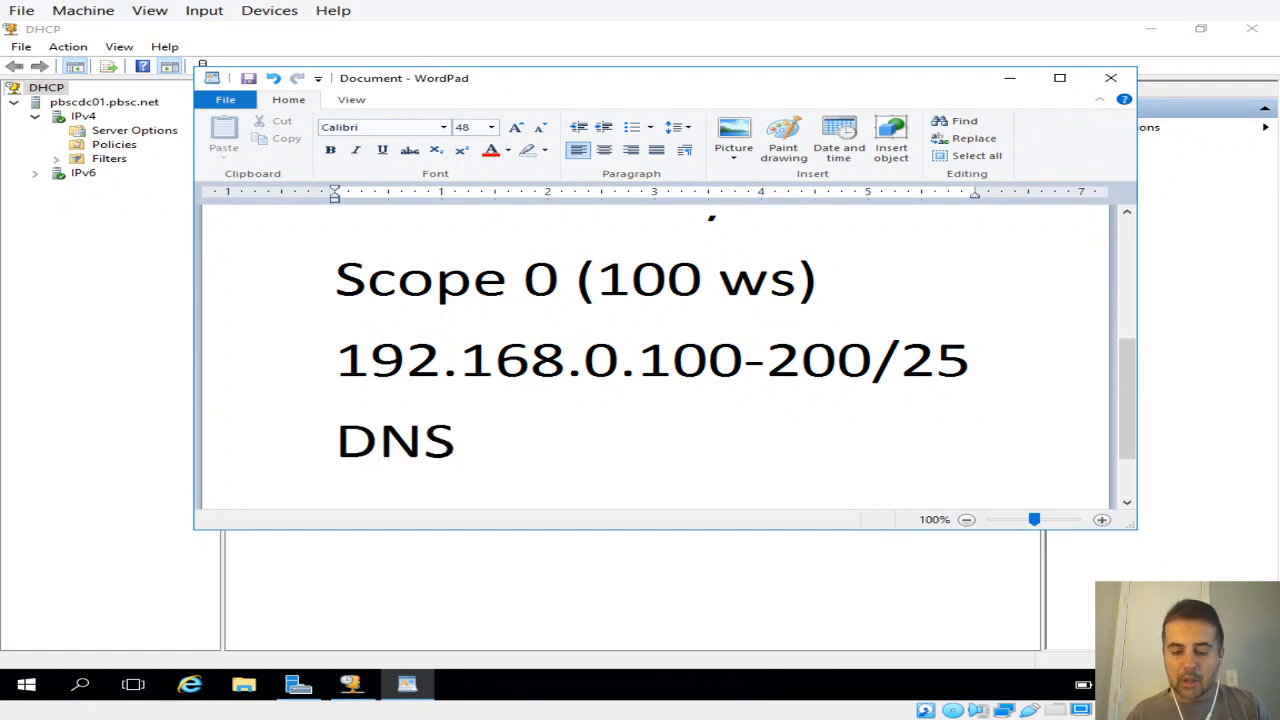
type(" + WIN")
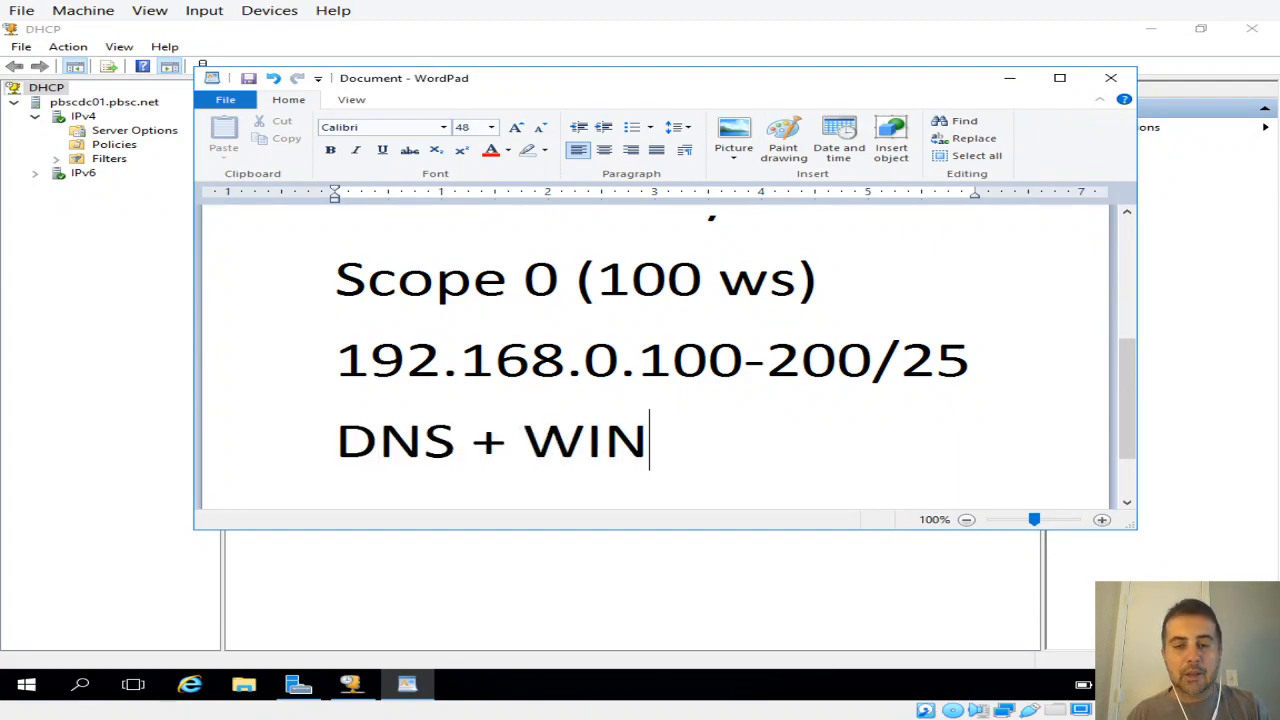
type("s")
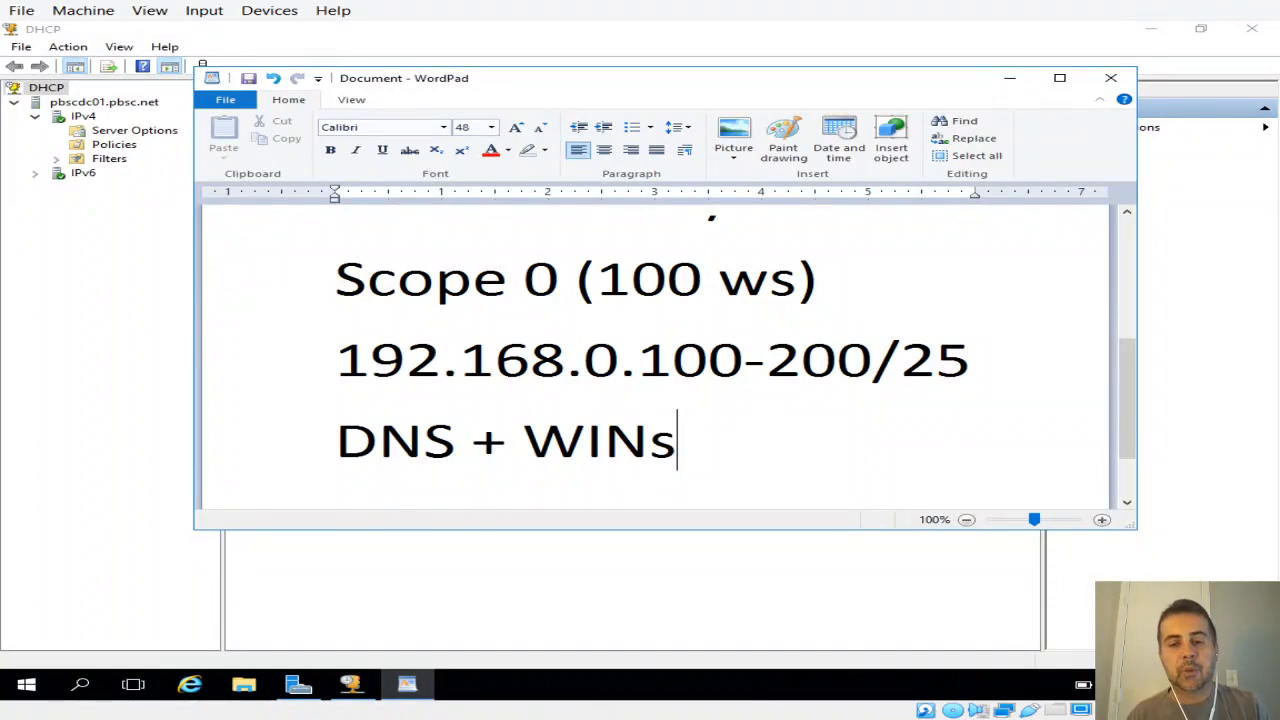
key("Caps_Lock")
key("BackSpace")
type("S")
Step: Append "+ DGW" to the DNS and WINS line in the notes
type("+ ")
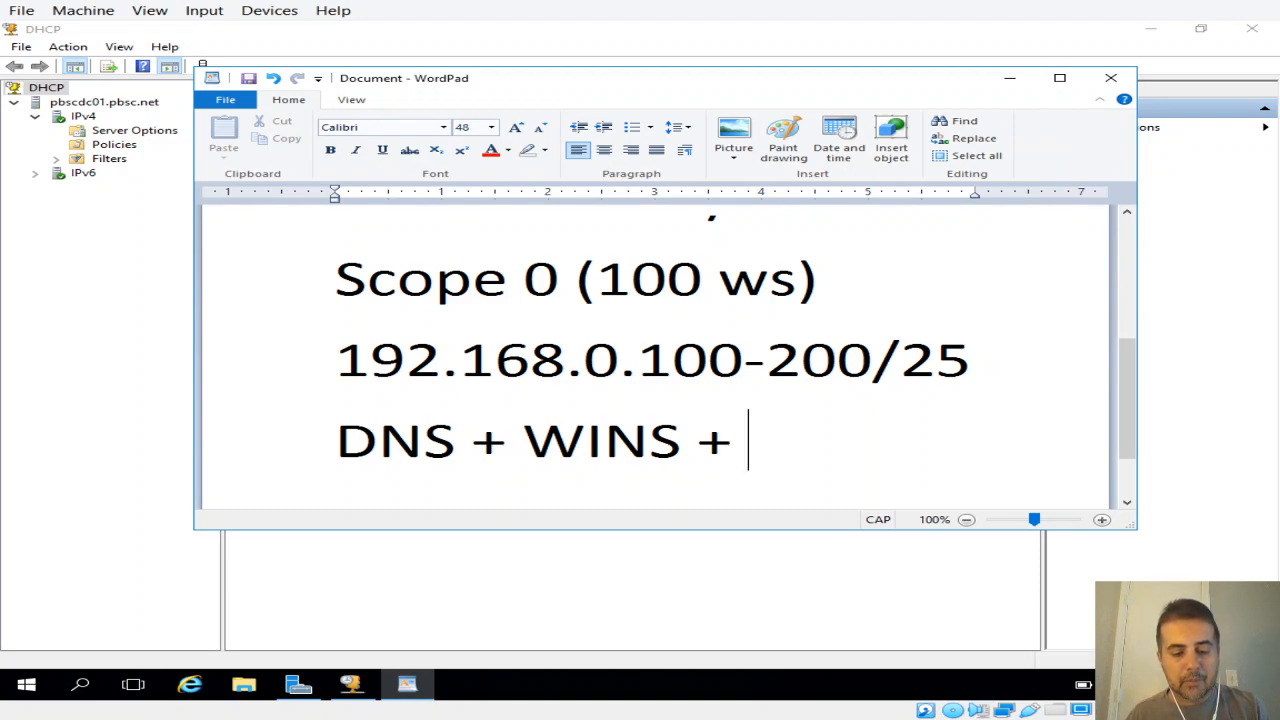
type("dgw")
key("BackSpace")
key("BackSpace")
key("BackSpace")
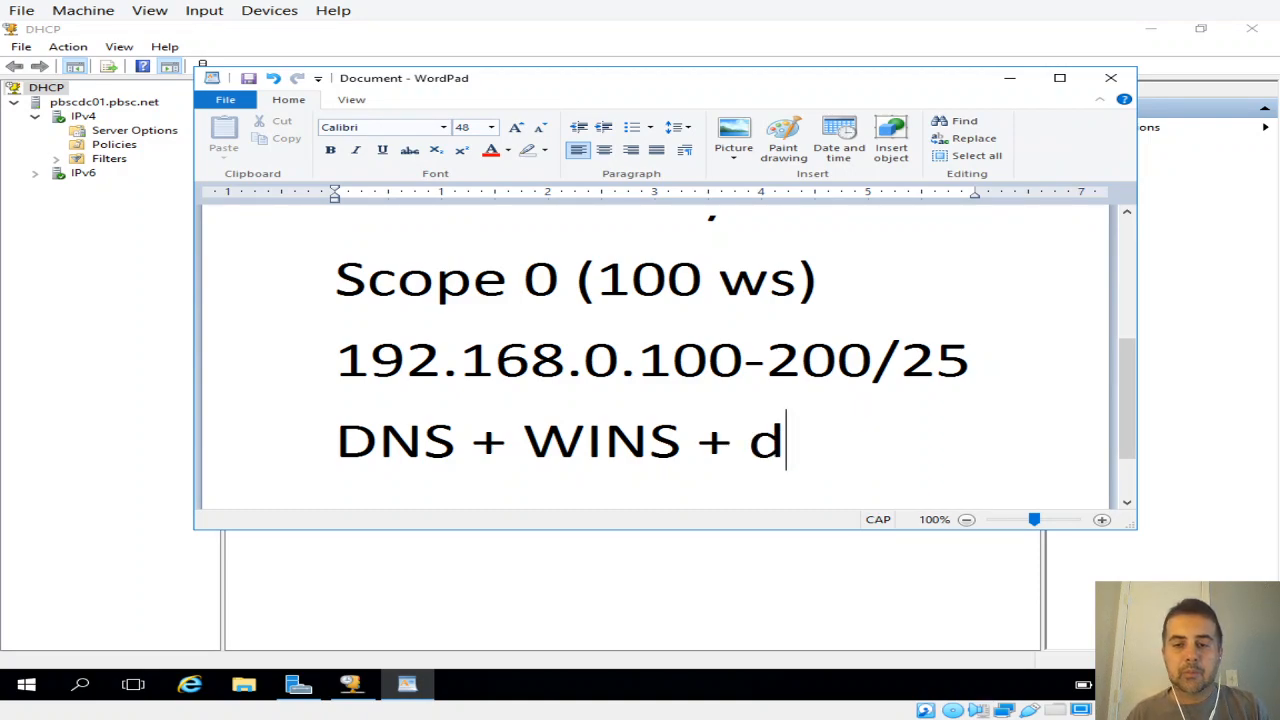
type("DGW")
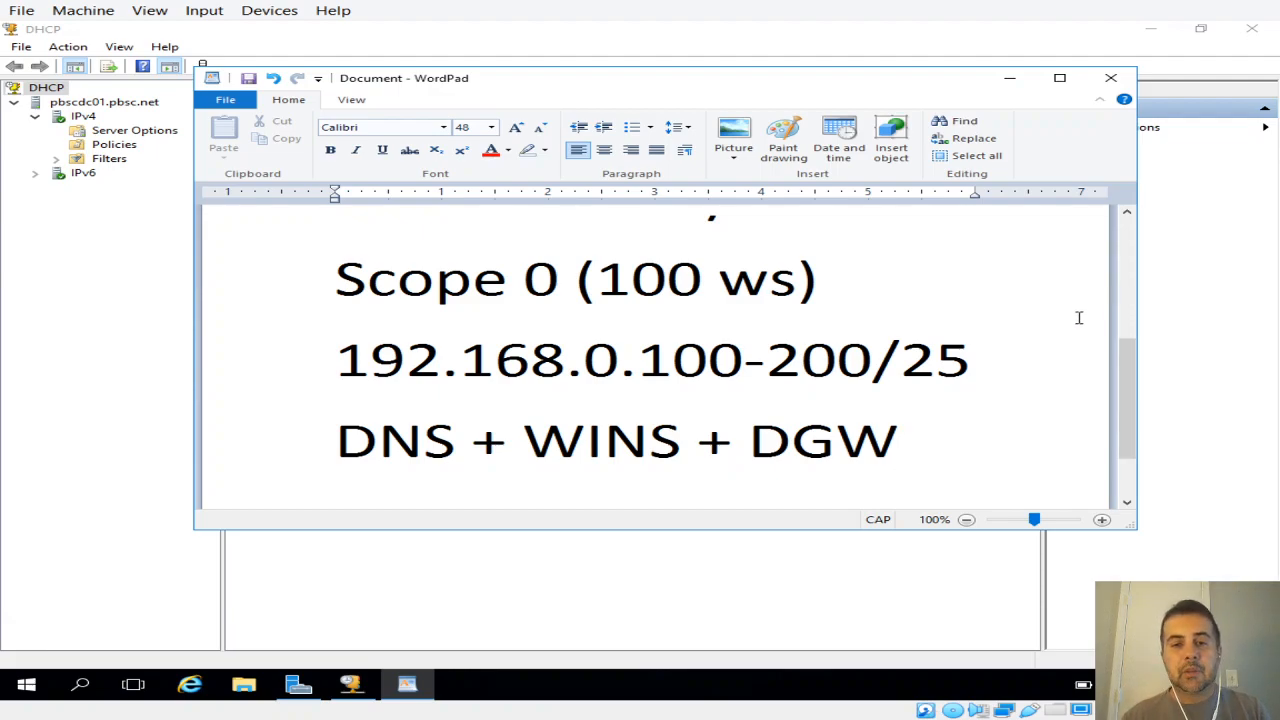
Step: Switch to the DHCP console and start a new scope under IPv4, continuing to the wizard's scope name page
left_click(1171, 320)
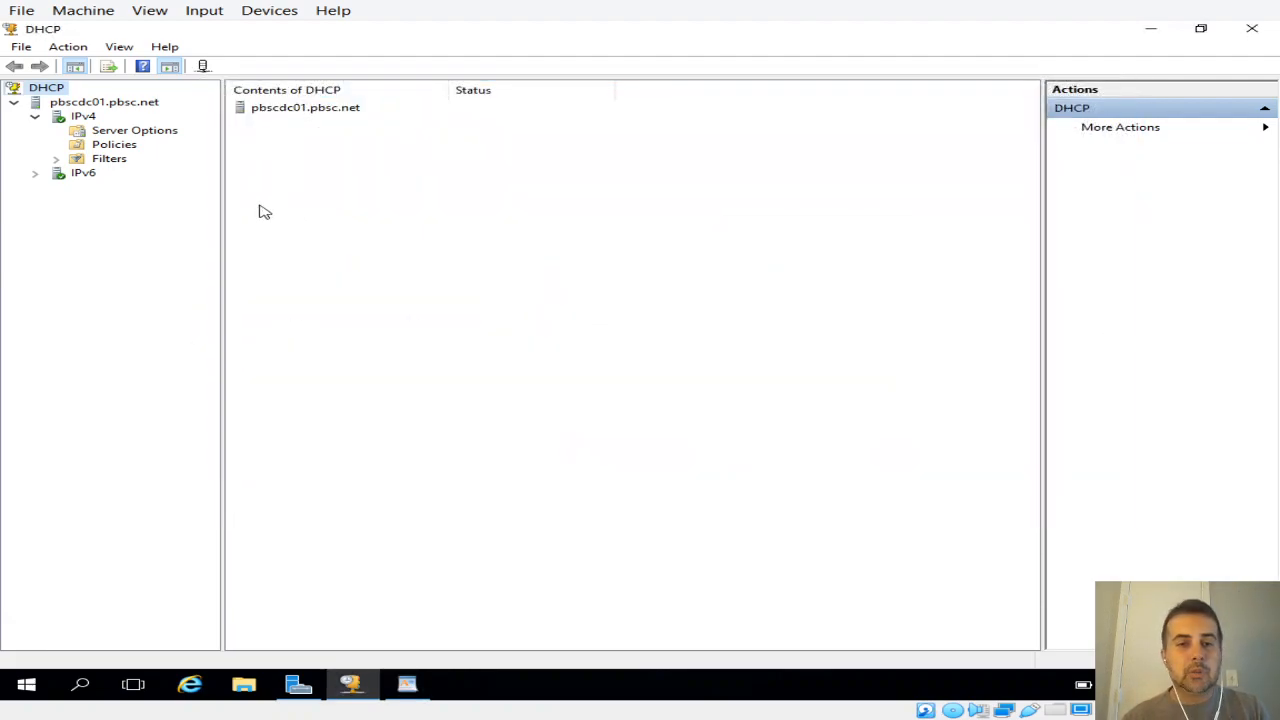
right_click(86, 120)
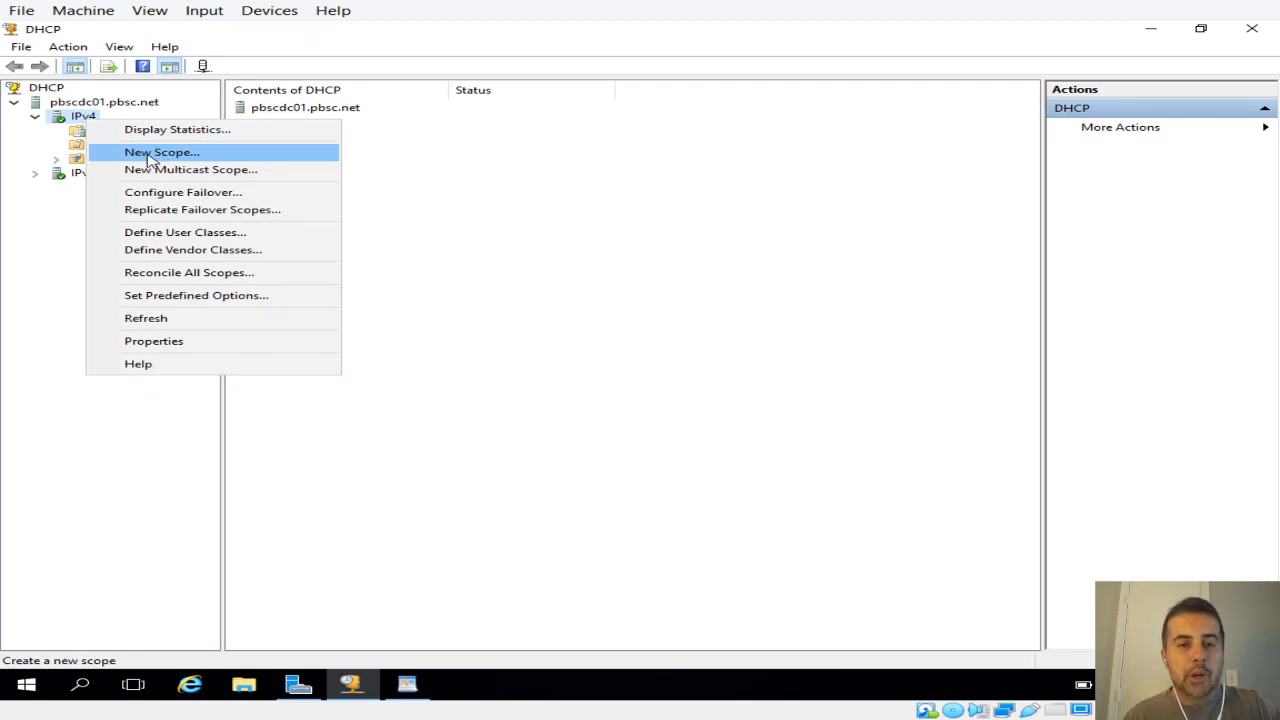
left_click(152, 155)
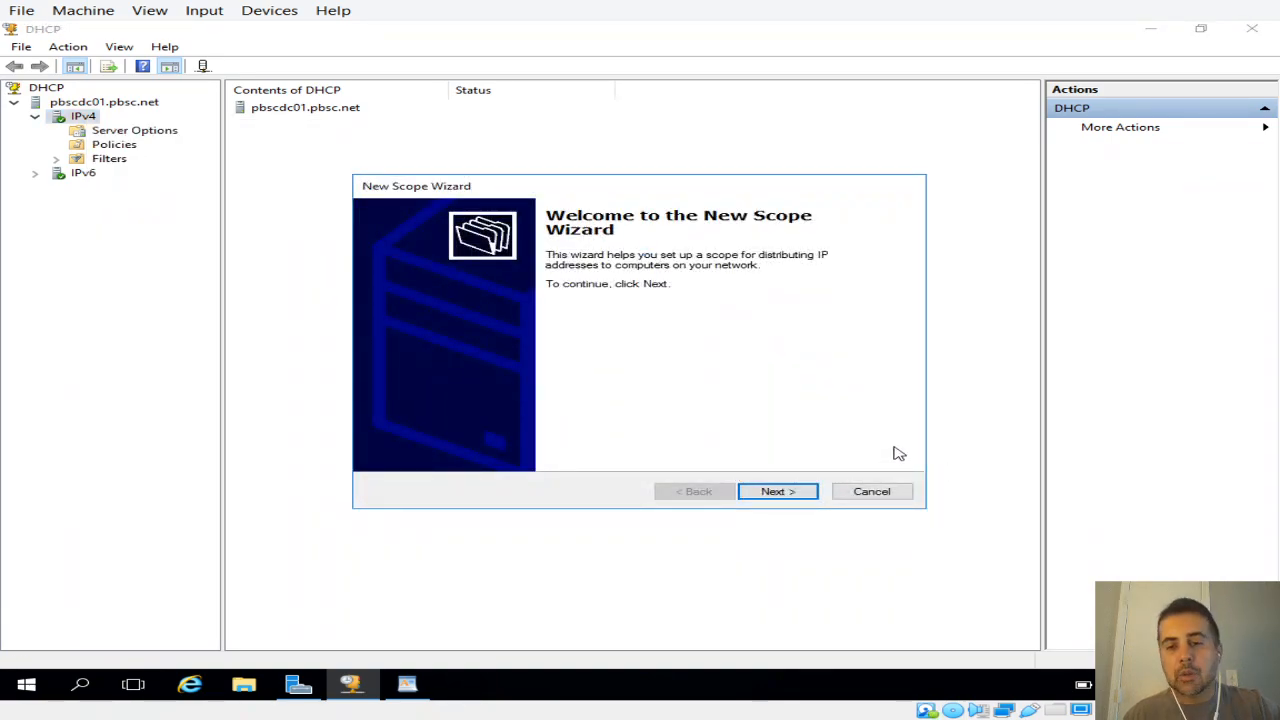
left_click(806, 491)
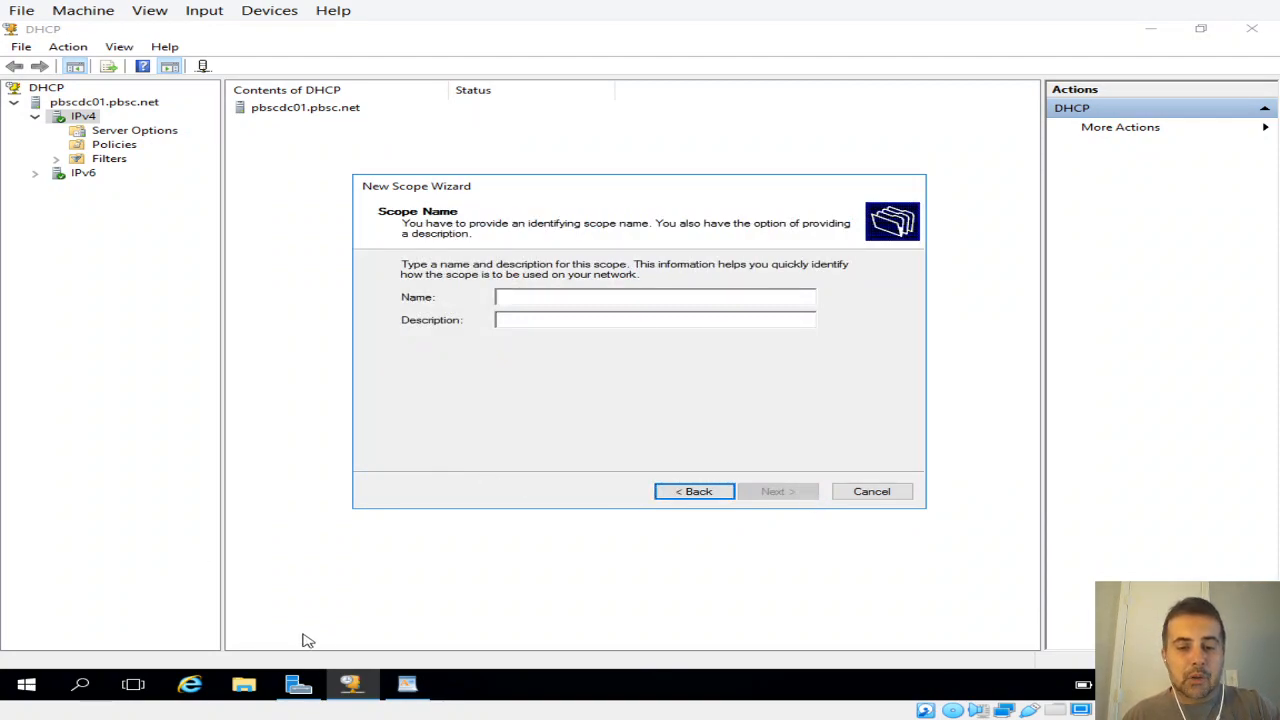
Step: Check the planned scope name in the WordPad notes, name the new scope scope0 and continue to the IP address range
left_click(407, 684)
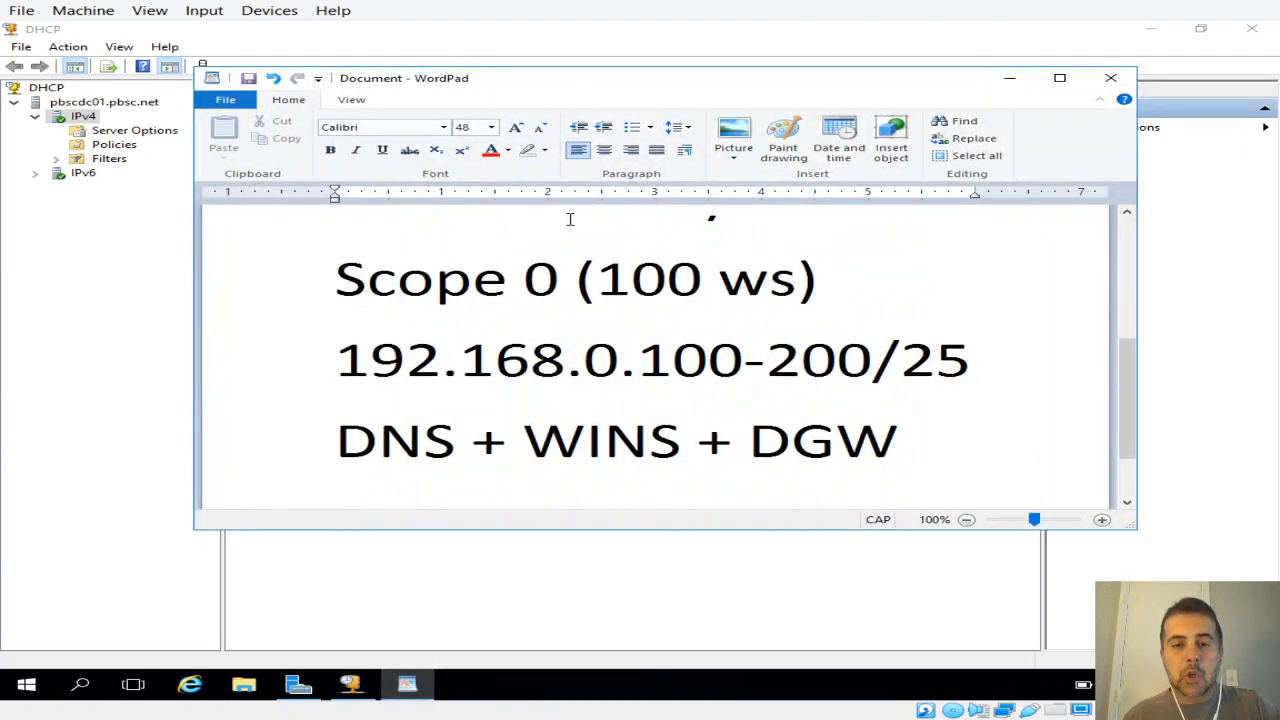
left_click_drag(574, 283, 336, 283)
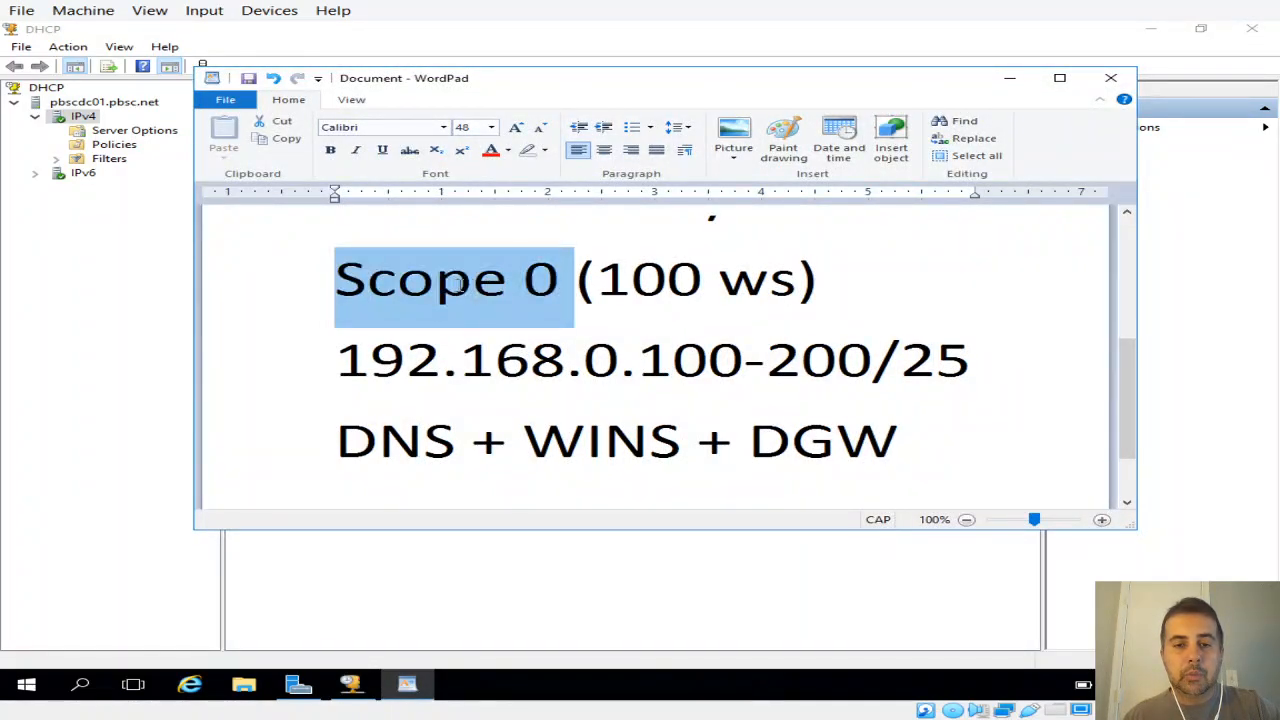
key("alt+Tab")
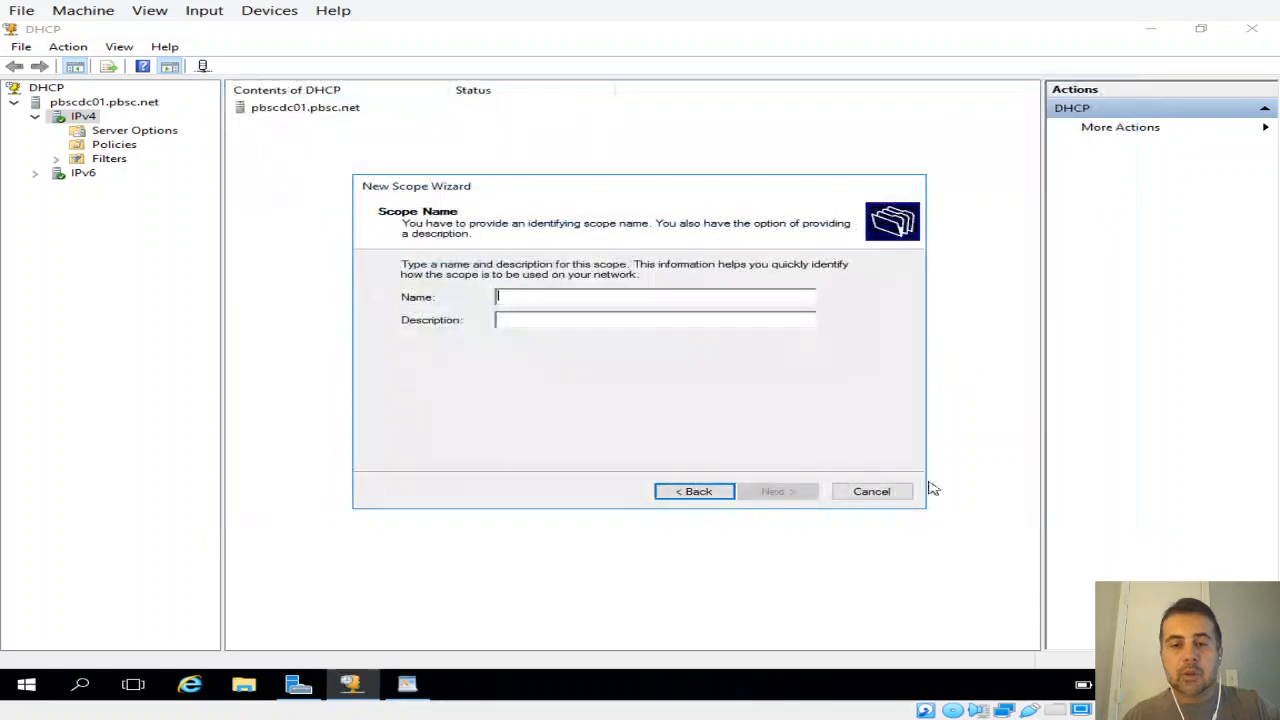
type("S")
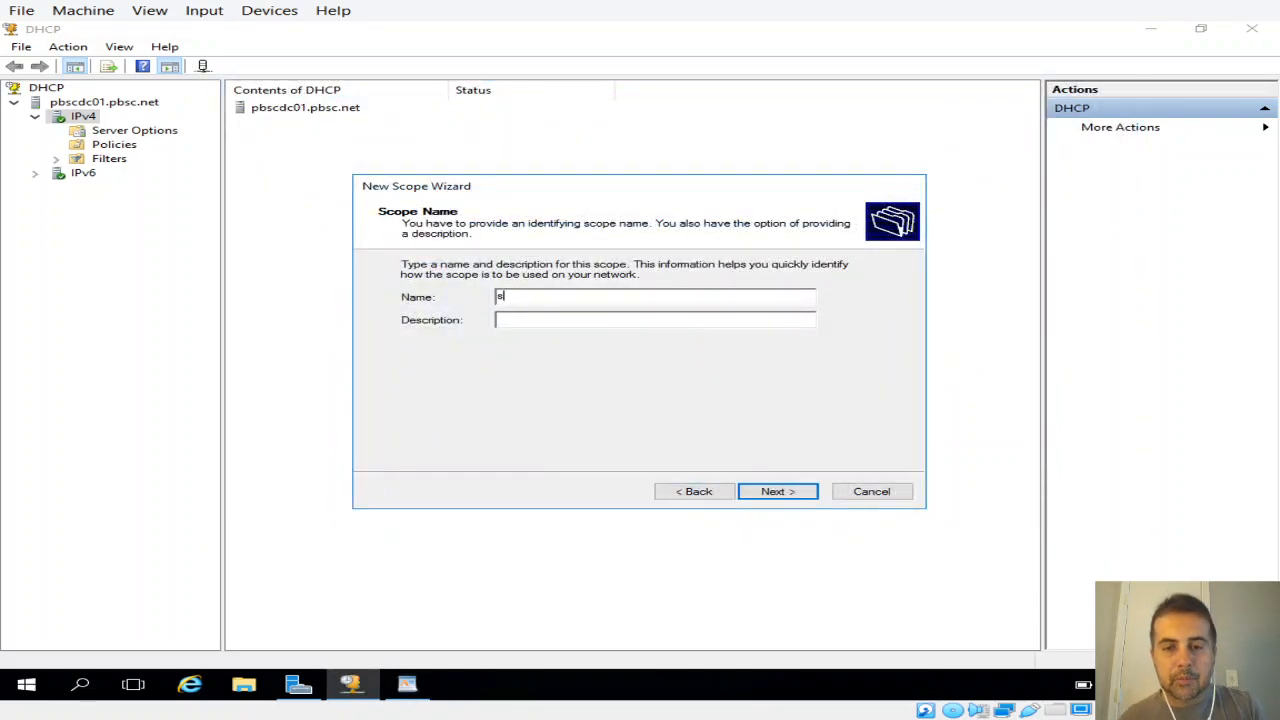
key("BackSpace")
type("scope0")
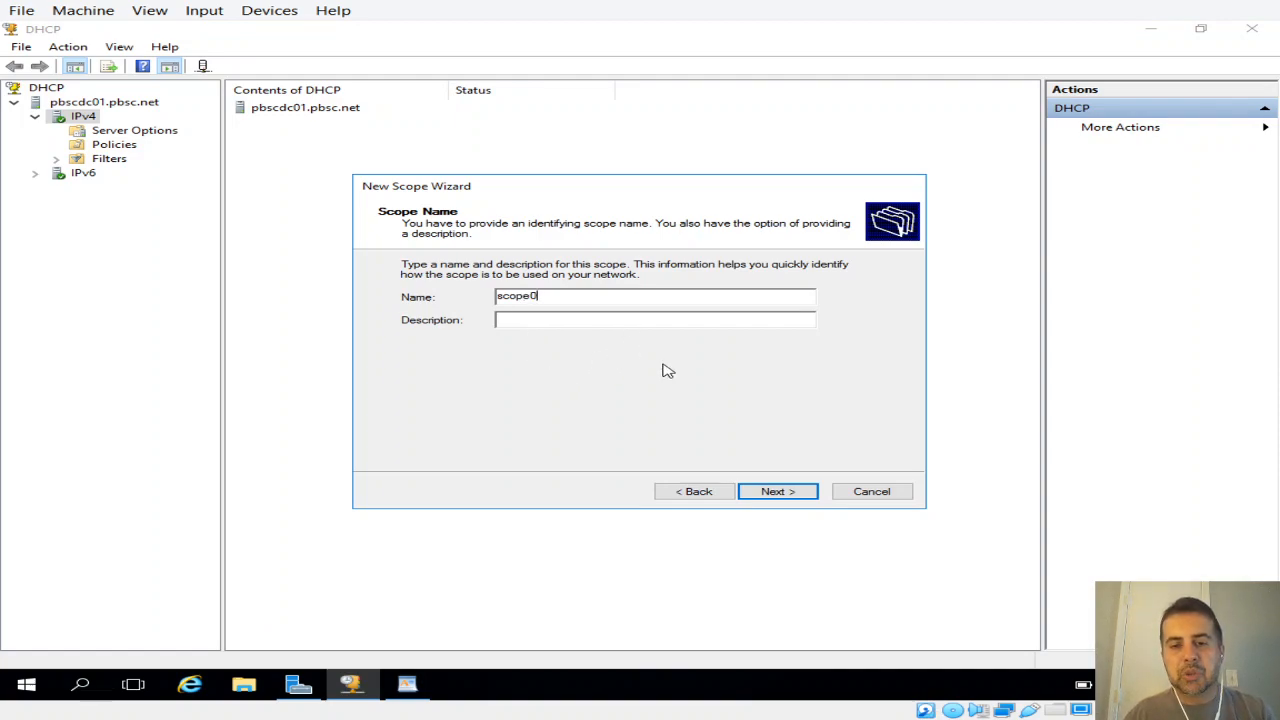
left_click(770, 490)
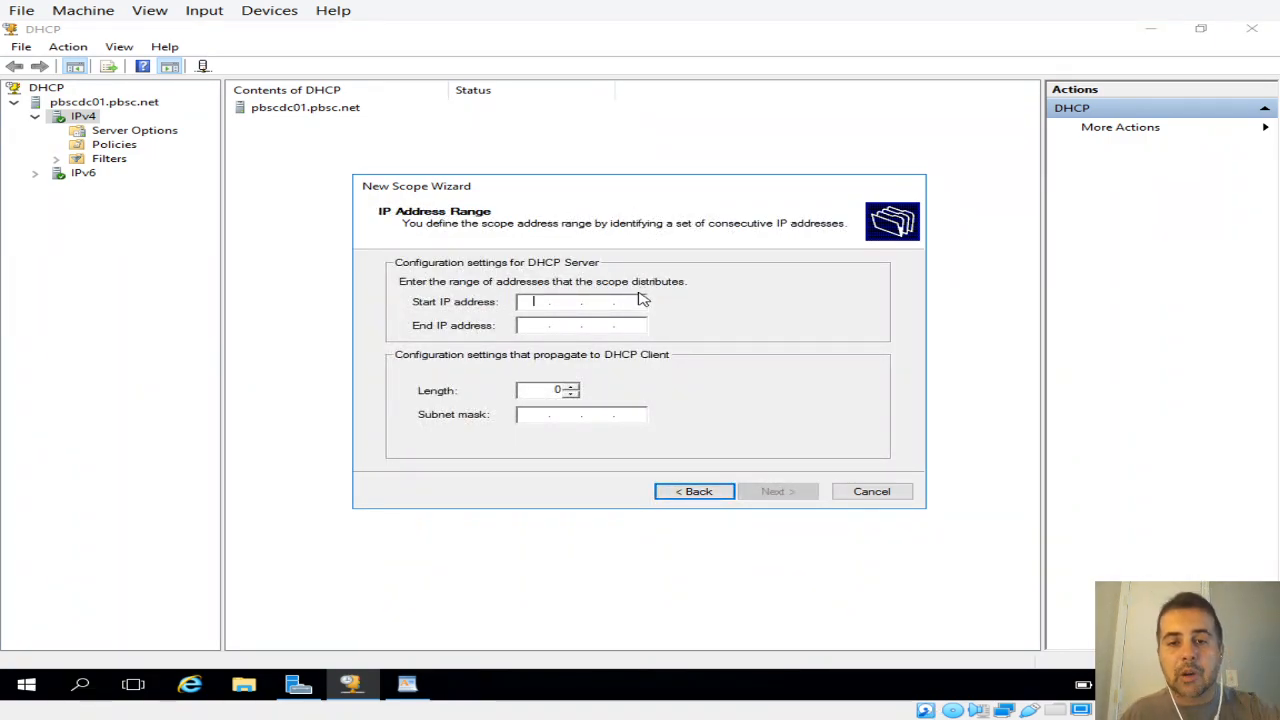
Step: Set the scope's start IP address to 192.168.0.100
type("192 . ")
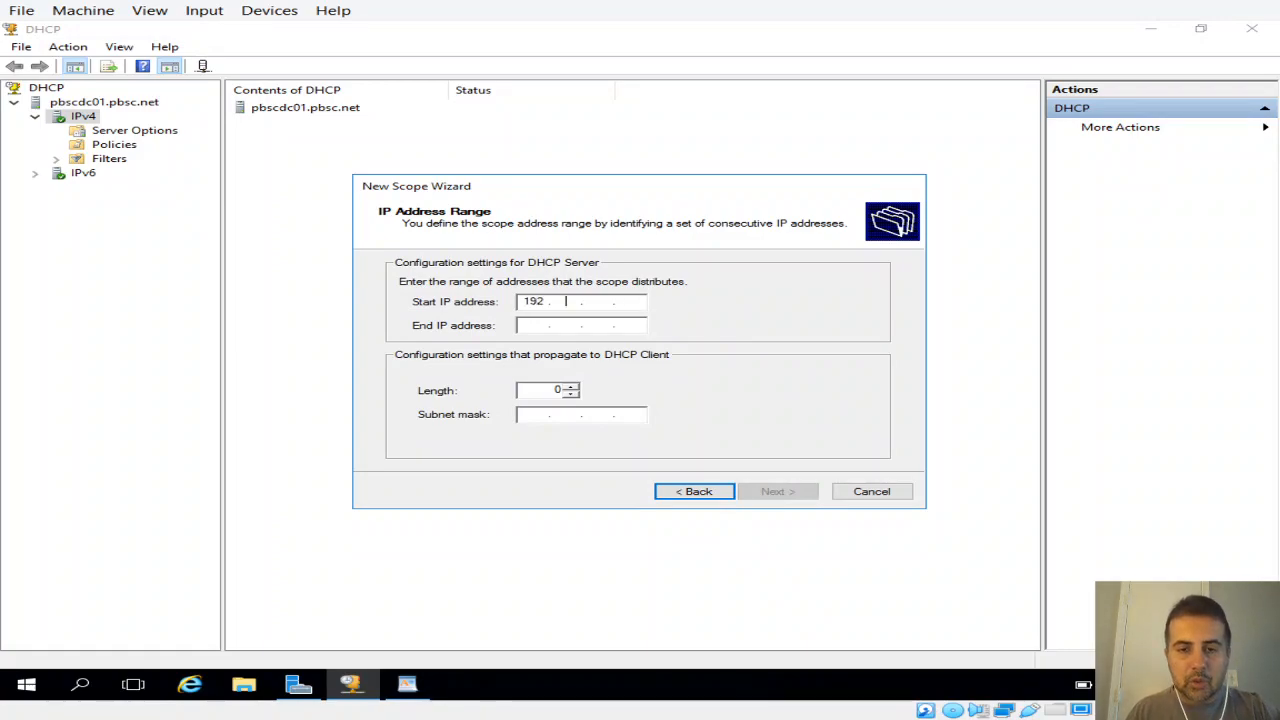
type("168 . ")
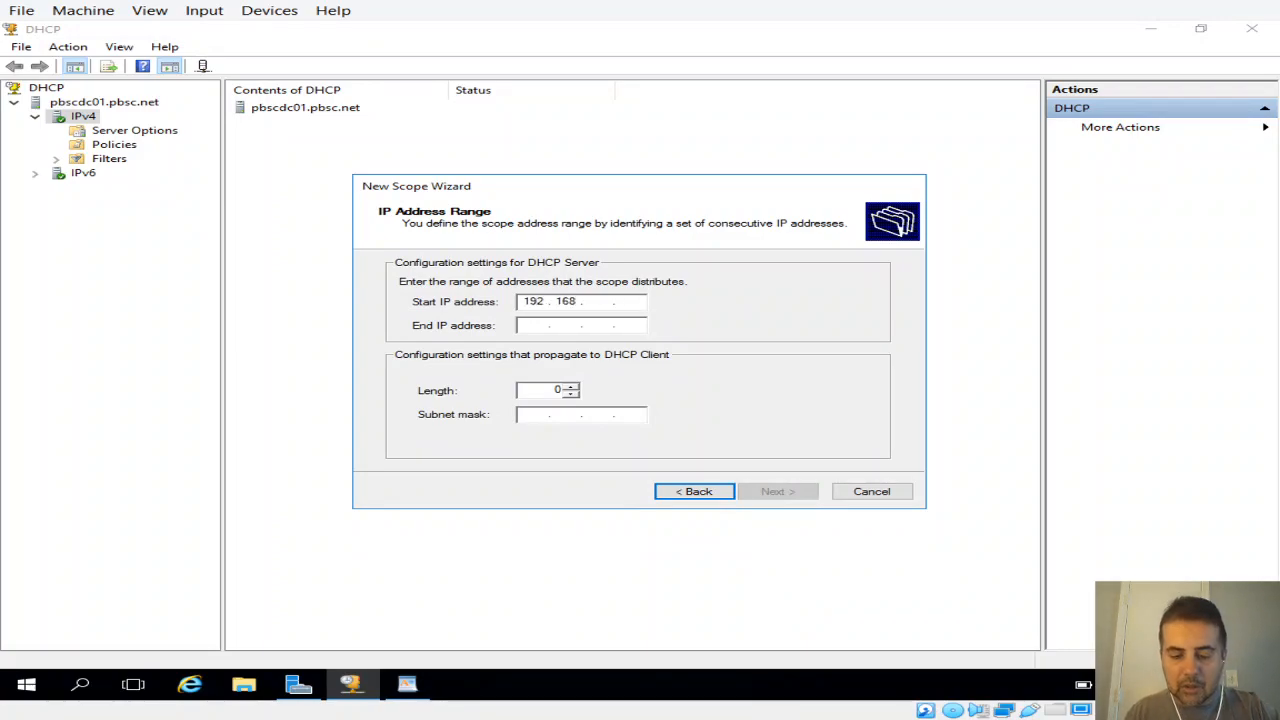
type("0")
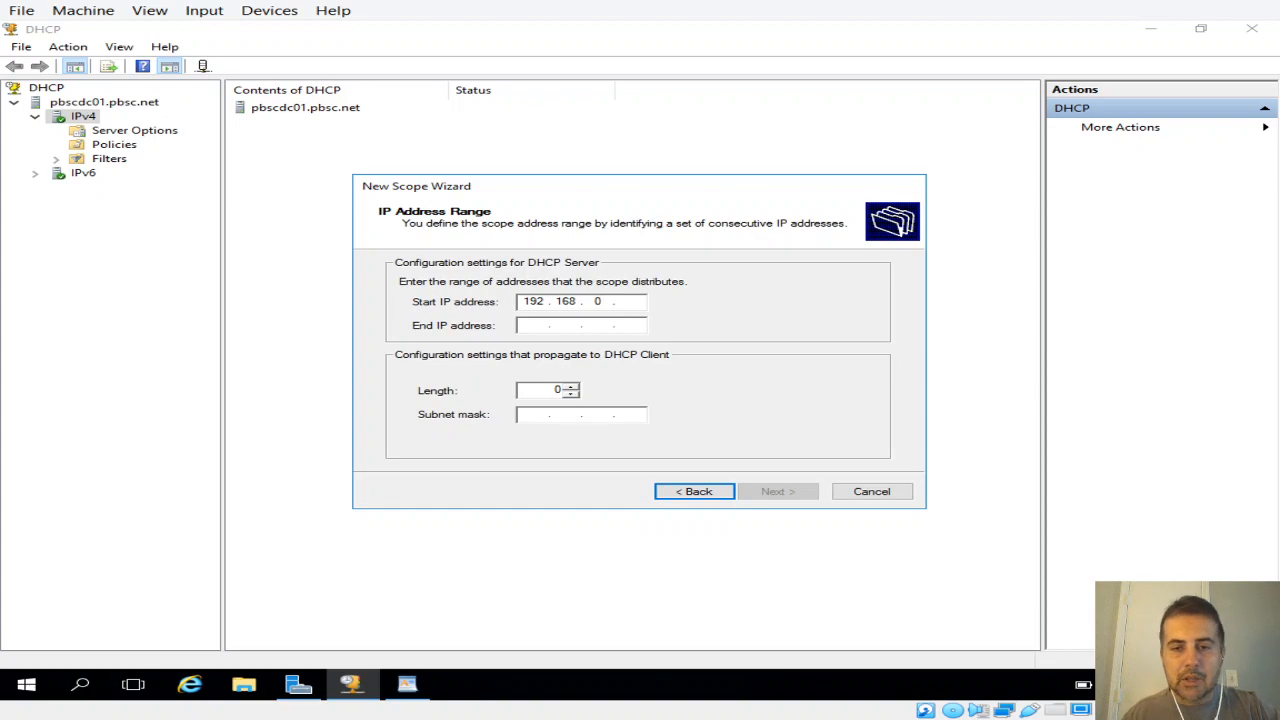
left_click(631, 300)
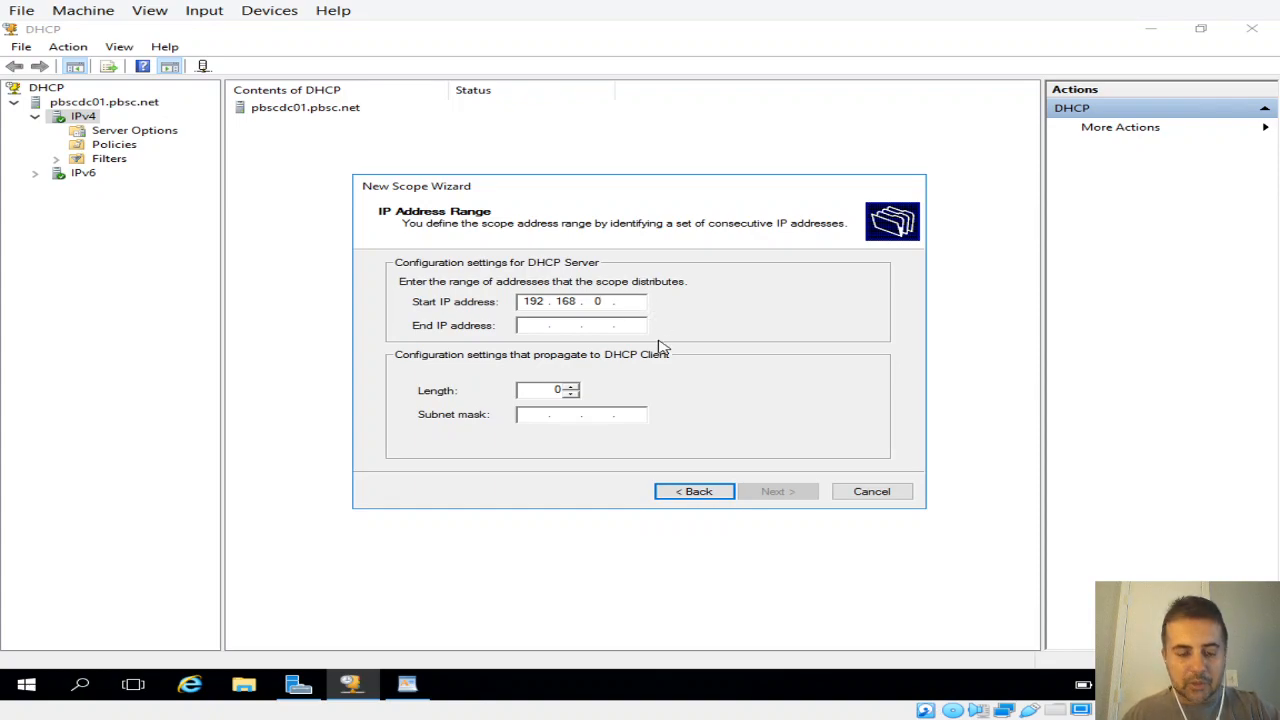
type("100")
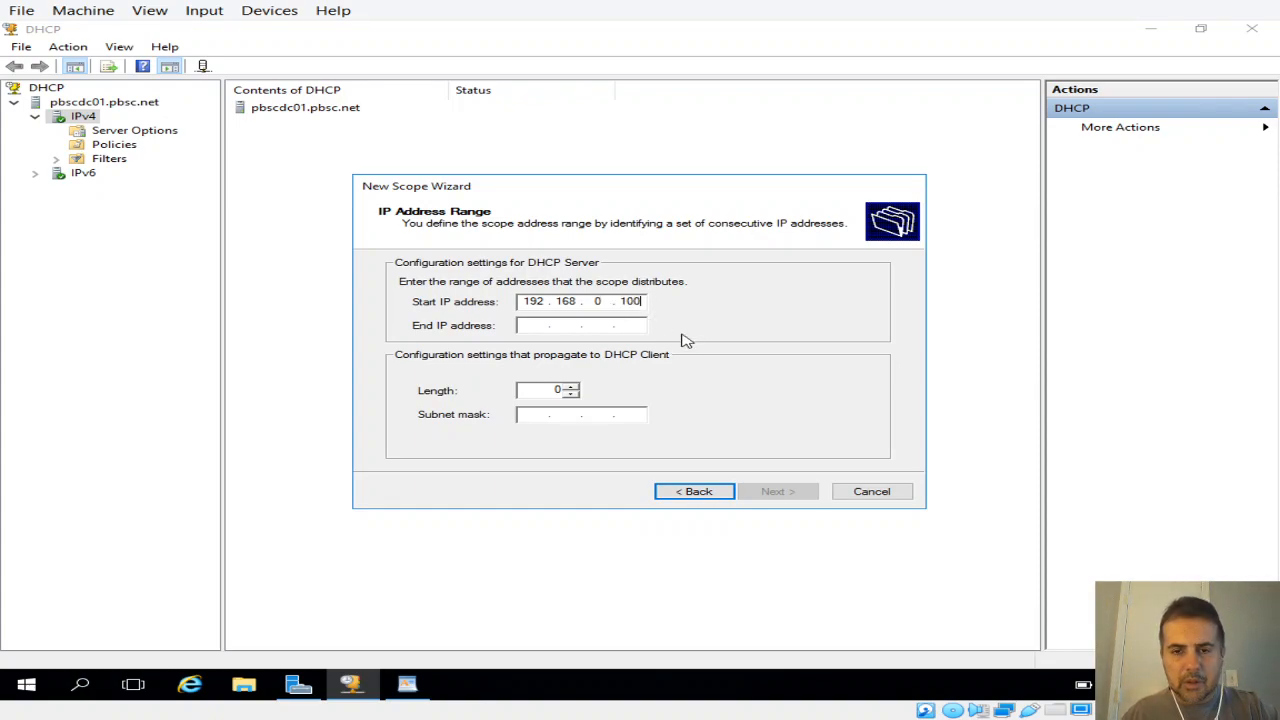
Step: Set the scope's end IP address to 192.168.0.200
left_click(535, 325)
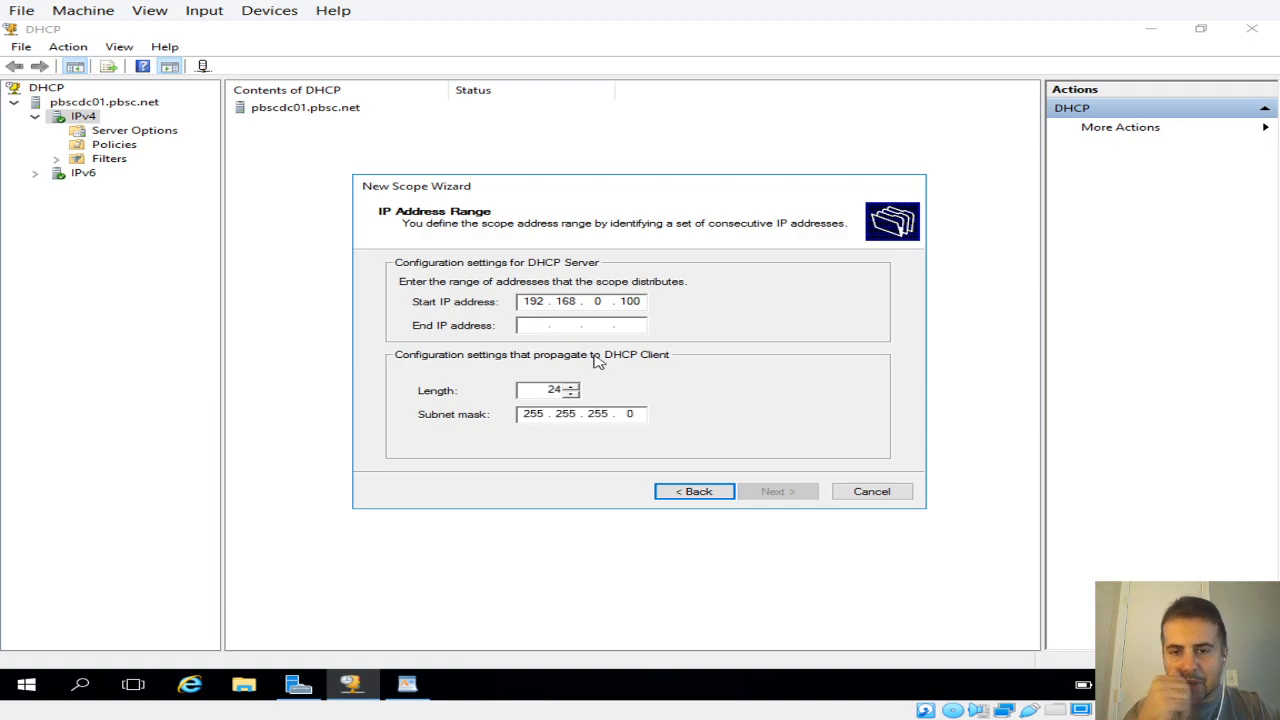
type("192 . ")
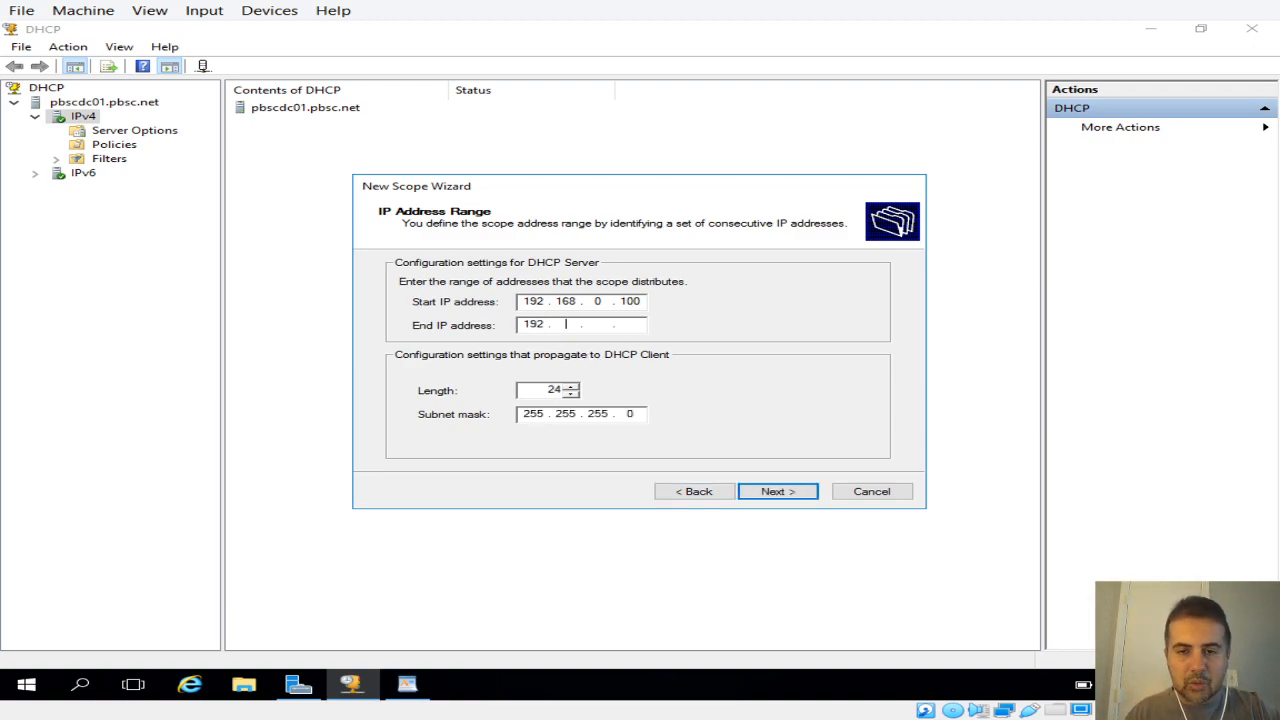
type("168 . 0")
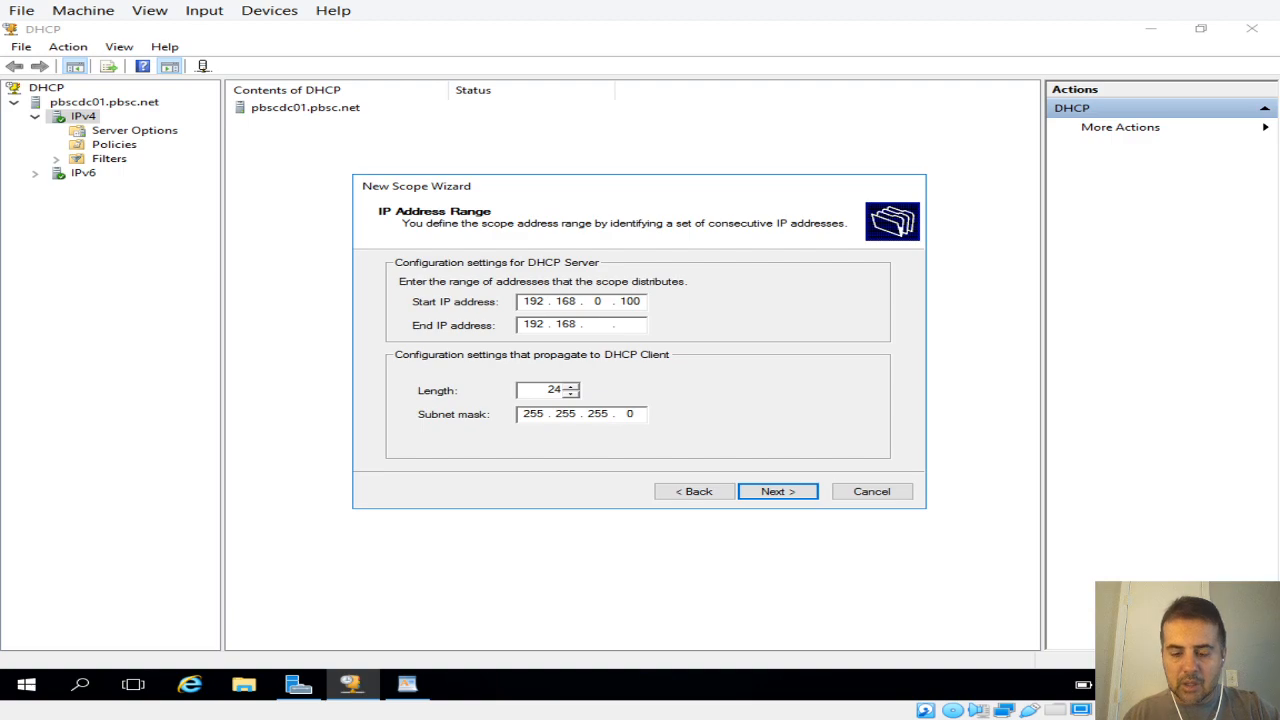
left_click(630, 325)
type("200")
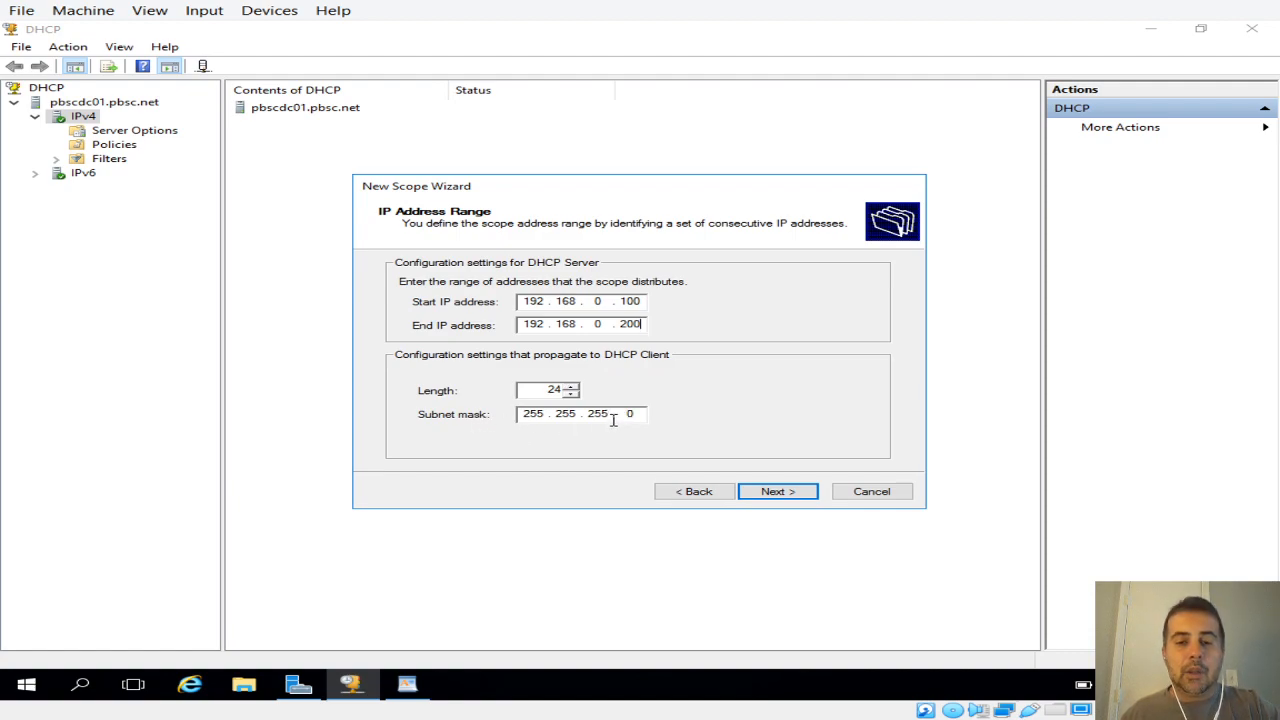
Step: Lower the scope's subnet mask length to 16 and return it to 24
double_click(572, 394)
triple_click(572, 394)
double_click(572, 394)
left_click(572, 394)
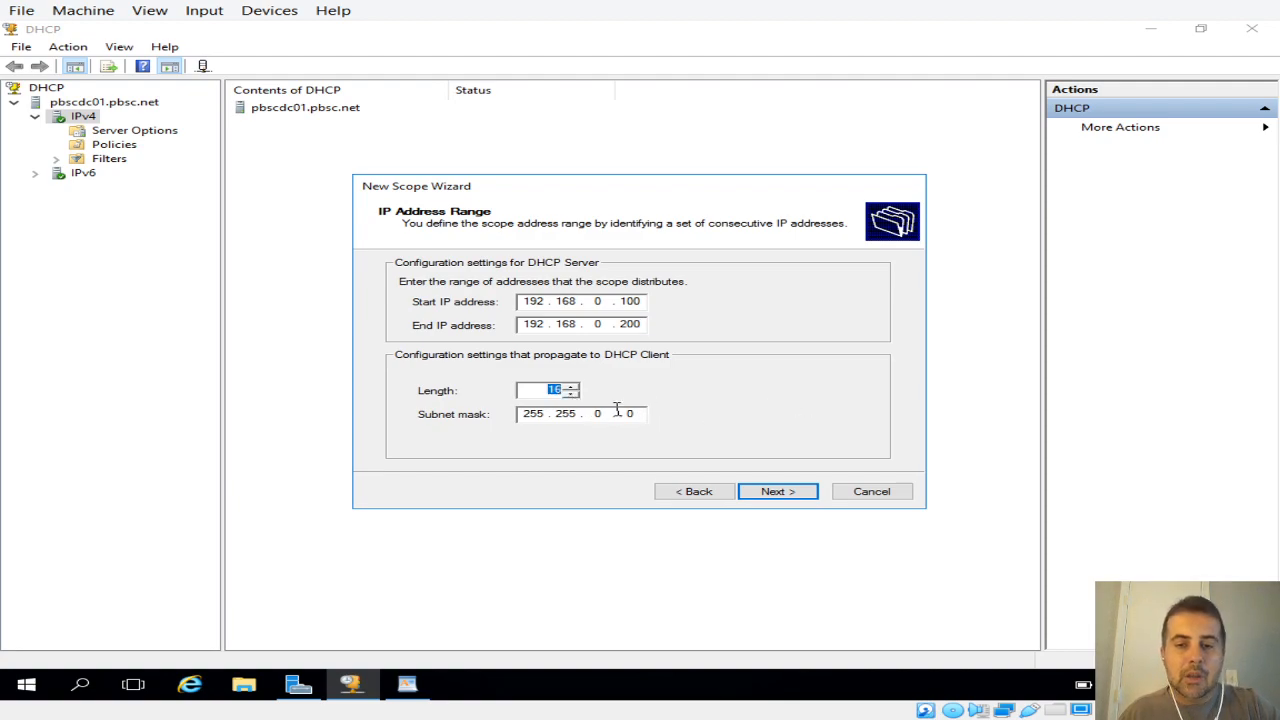
triple_click(572, 387)
left_click(572, 387)
double_click(572, 387)
left_click(572, 387)
left_click(574, 388)
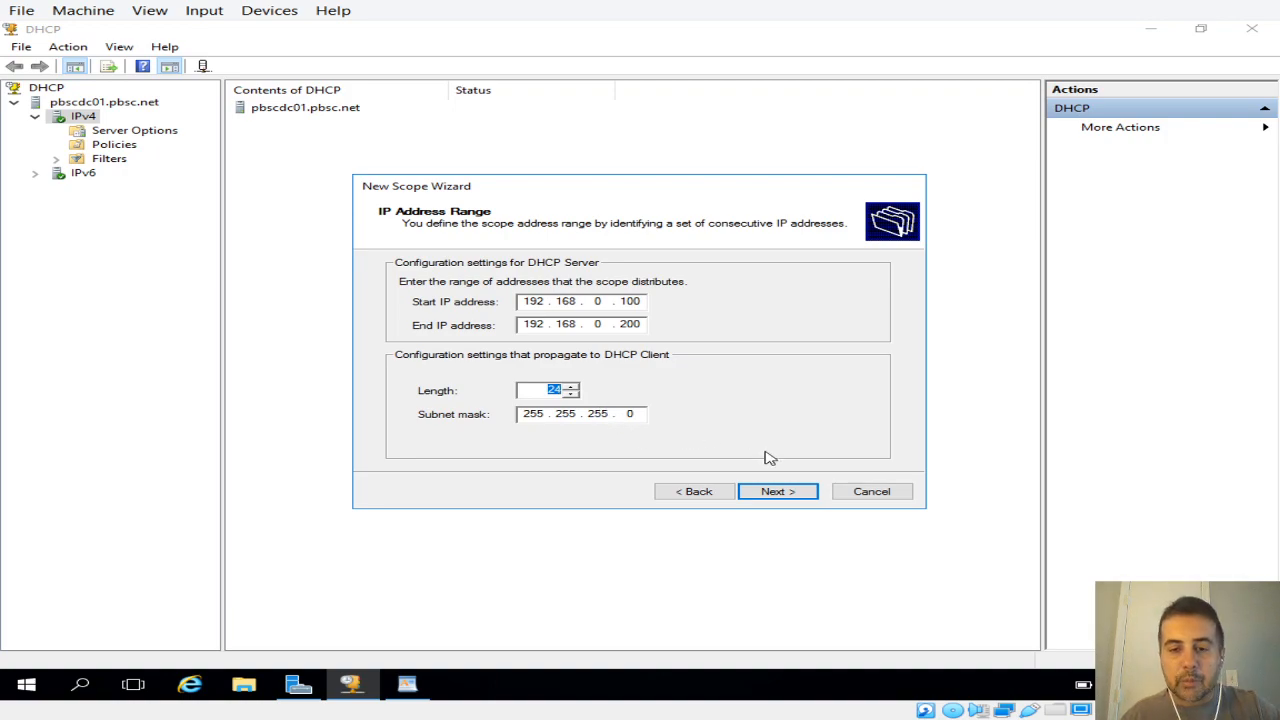
Step: Accept the address range and set the exclusion's start IP address to 192.168.0.1
left_click(778, 491)
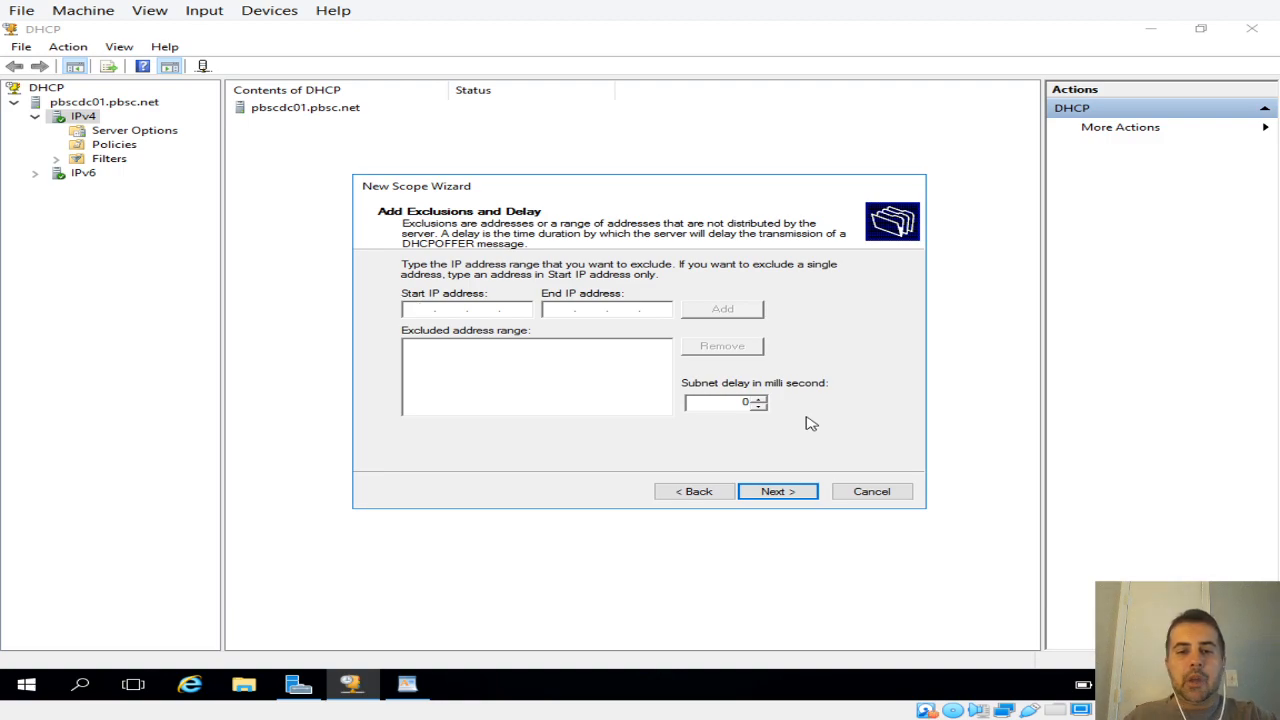
left_click(455, 309)
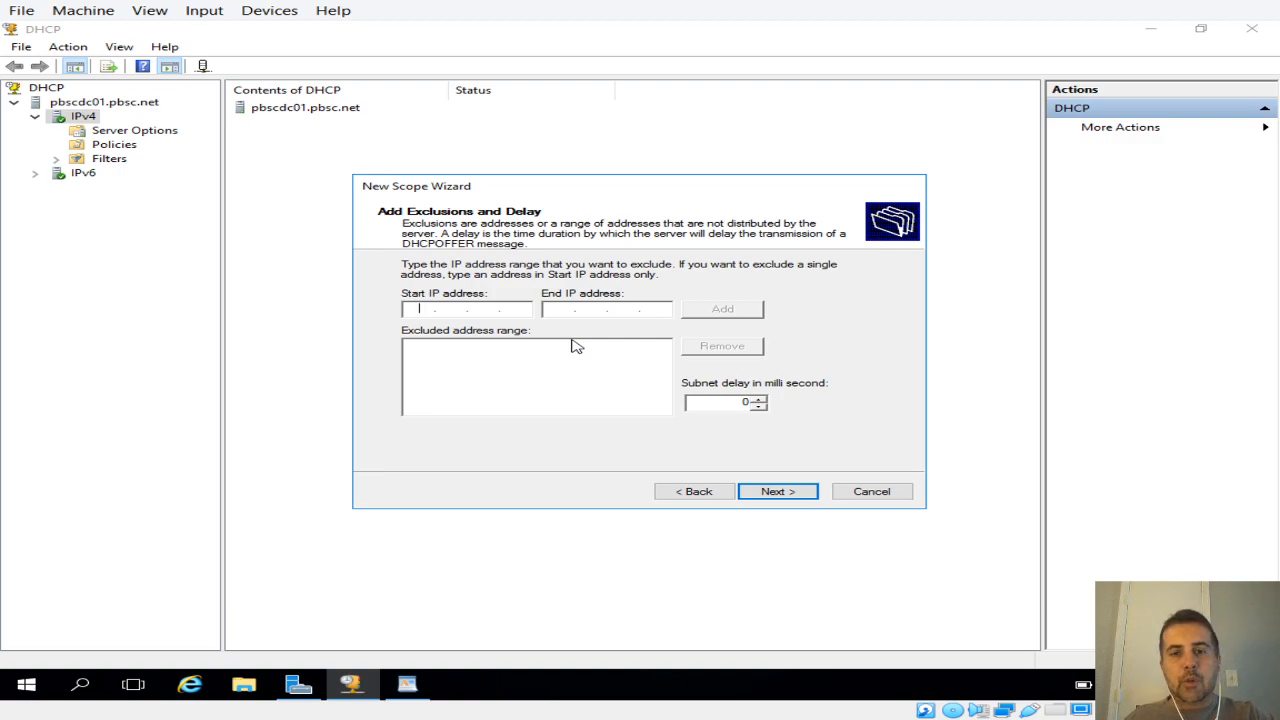
type("1")
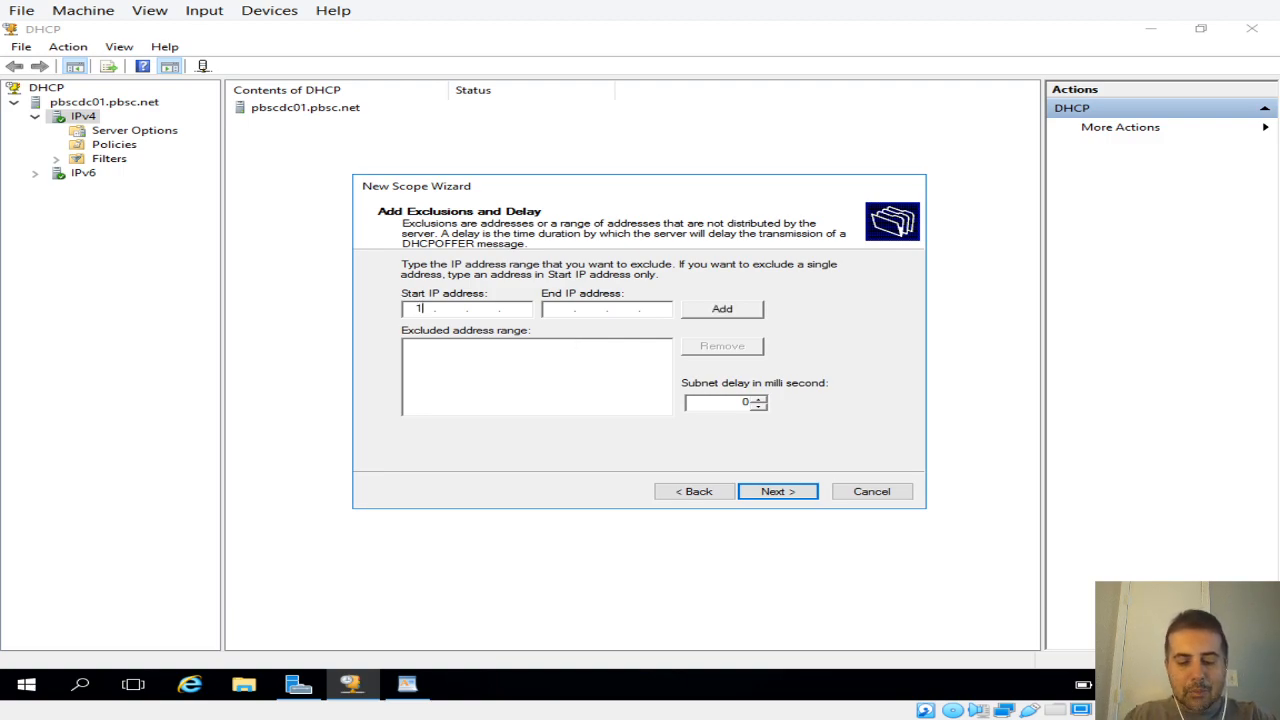
type("92.")
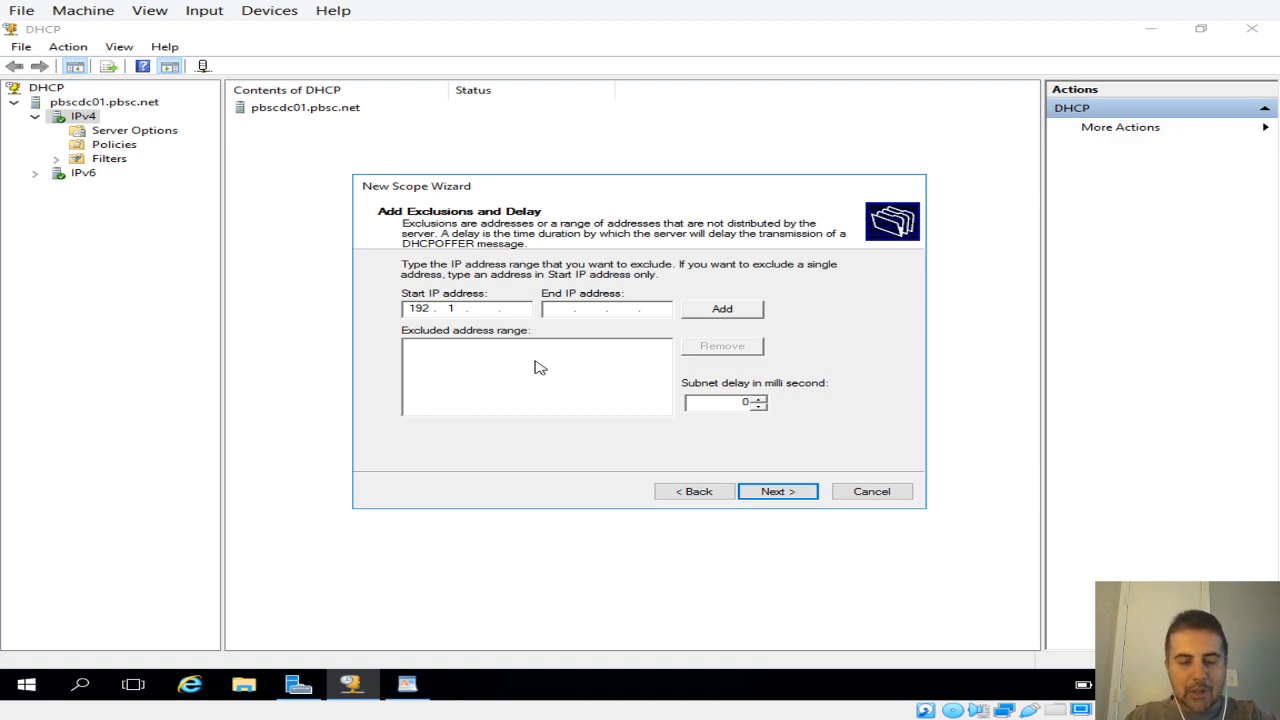
type("68")
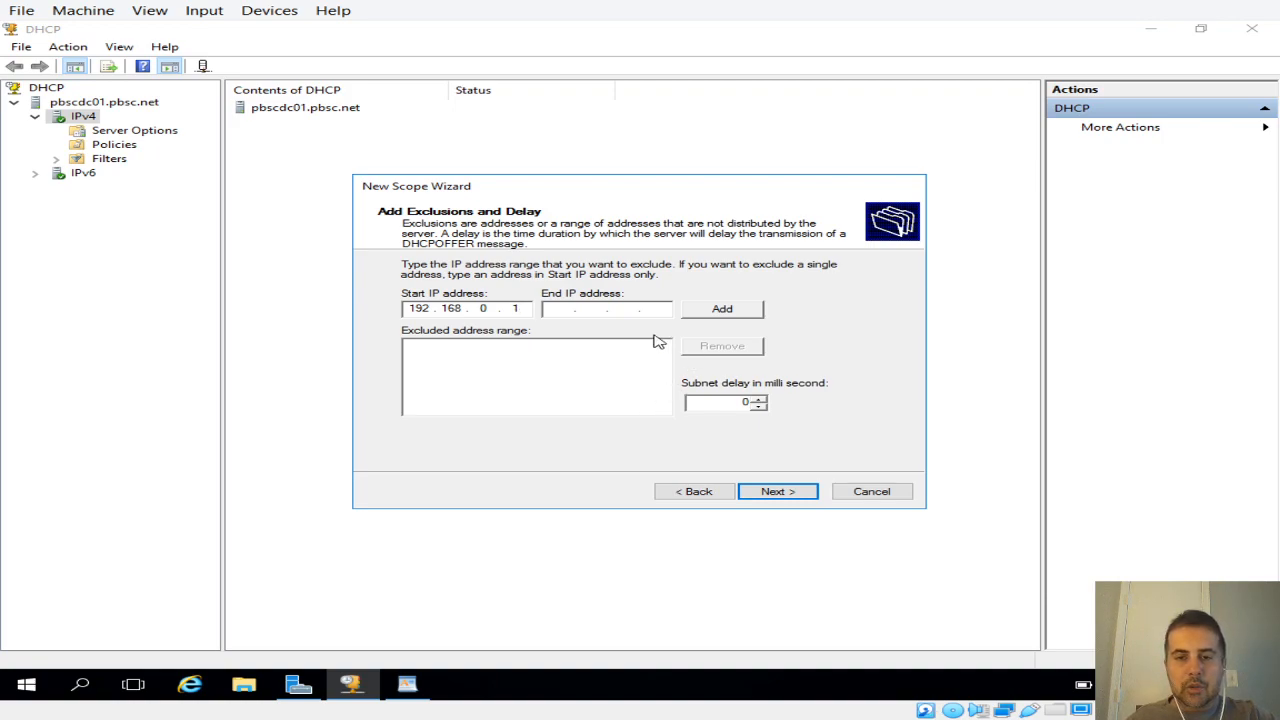
Step: Set the exclusion range's end IP address to 192.168.0.10
left_click(574, 309)
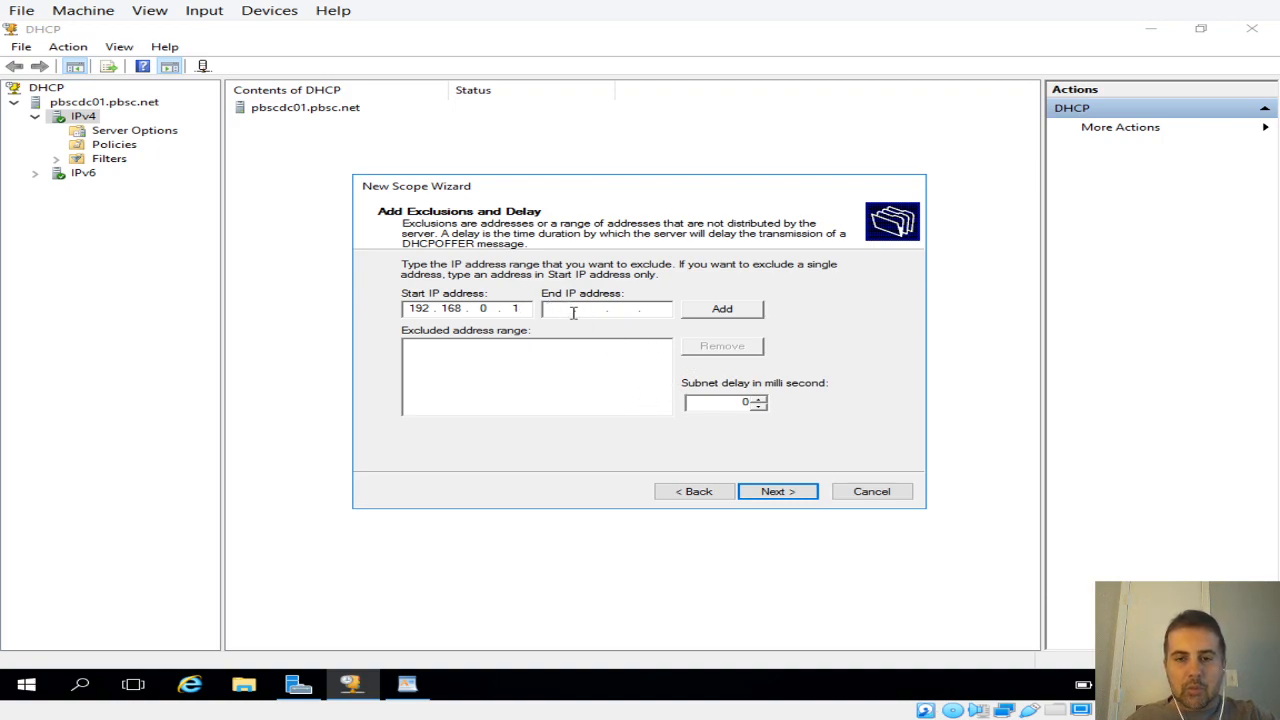
type("192 . ")
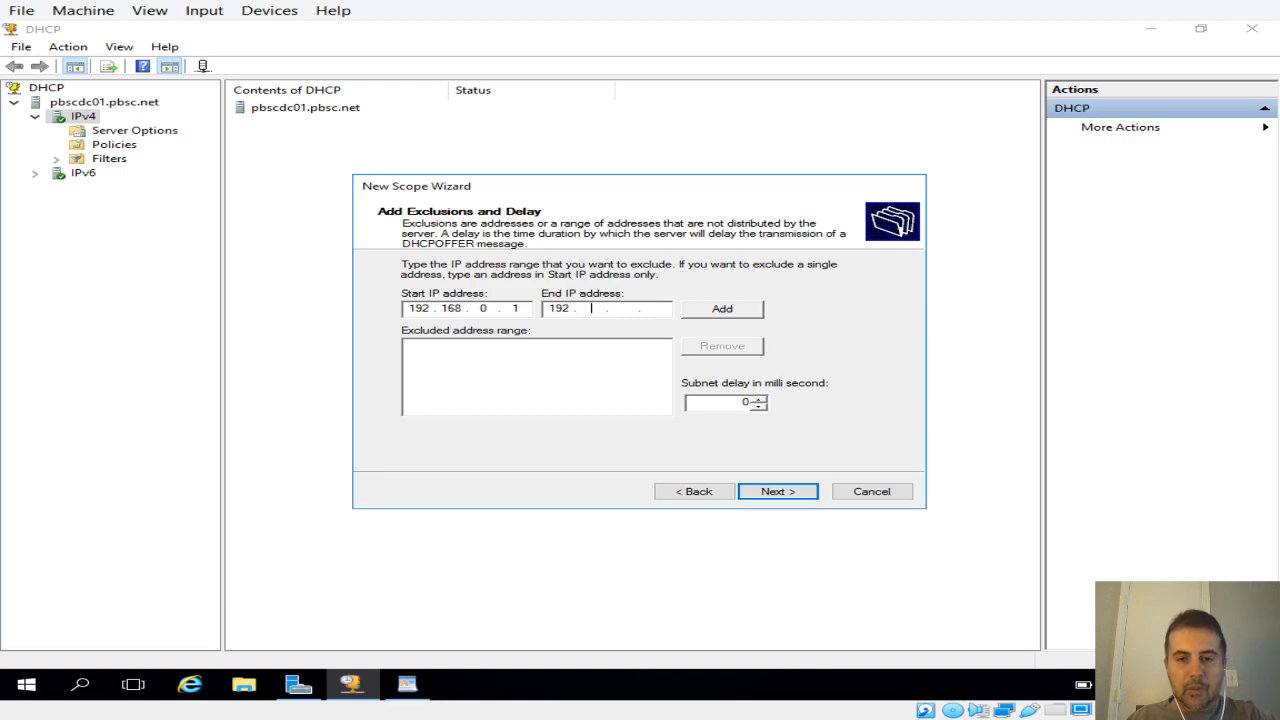
type("168 . ")
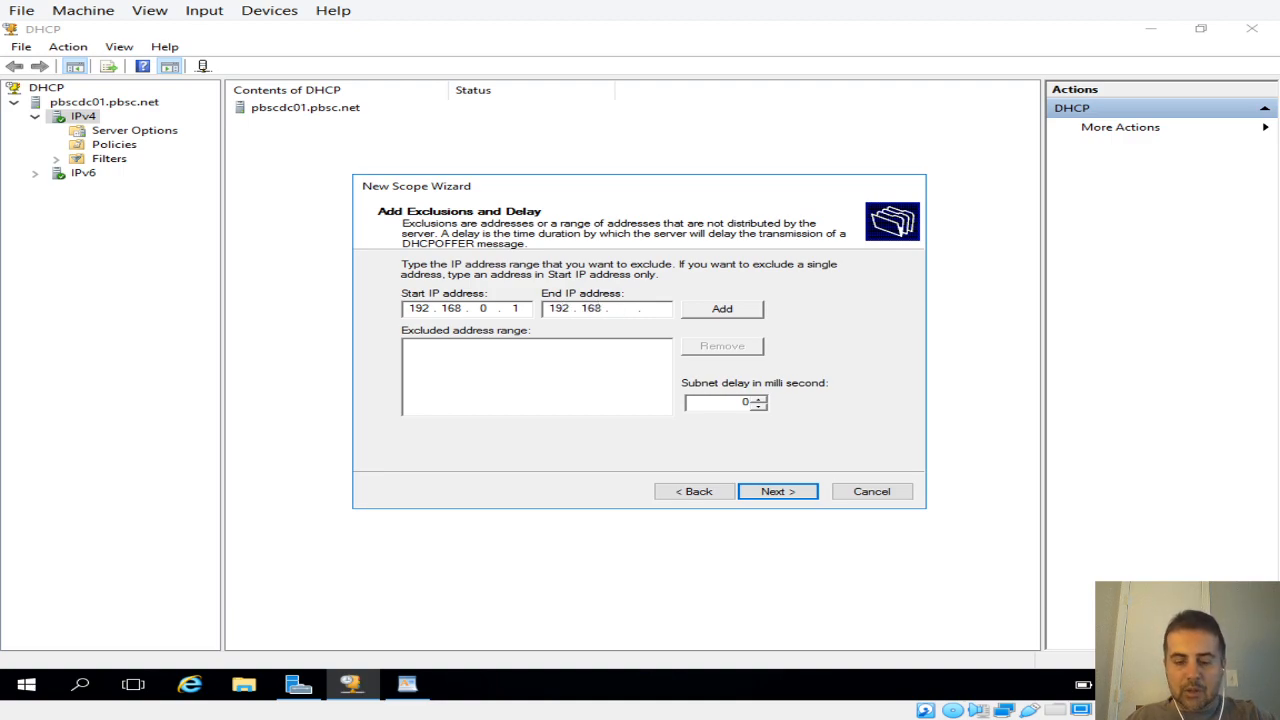
type("0 . ")
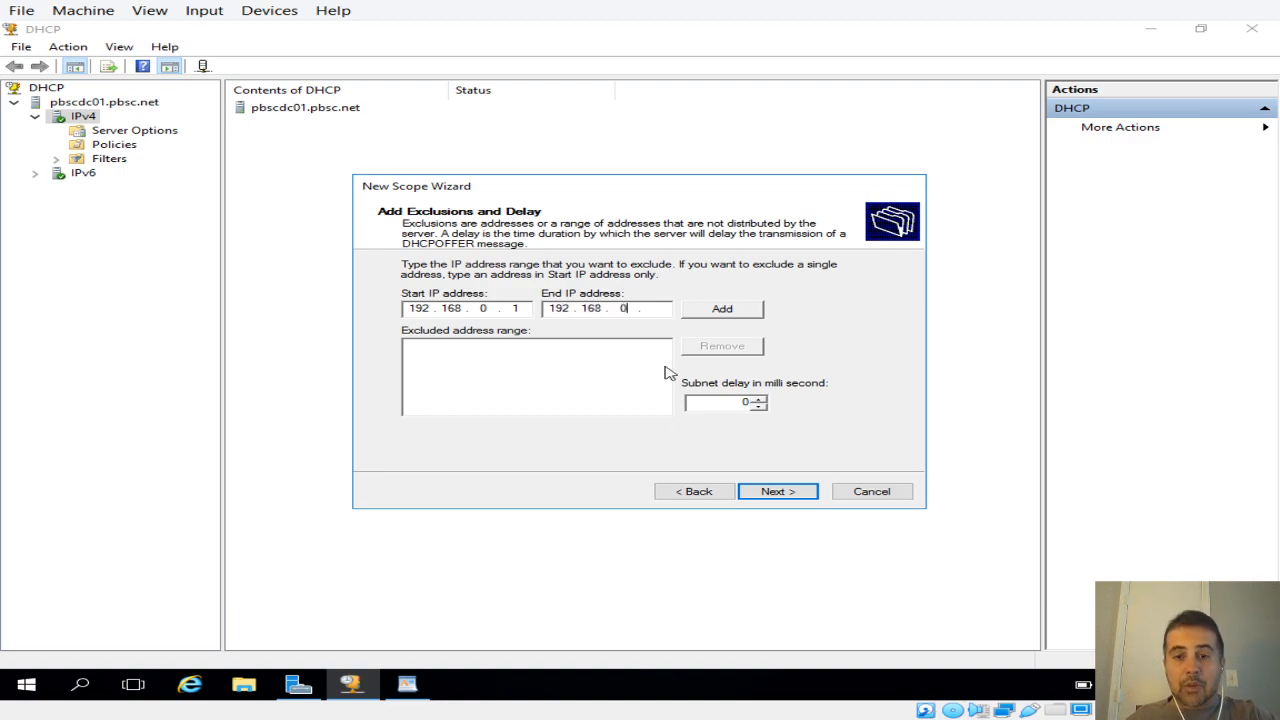
type("10")
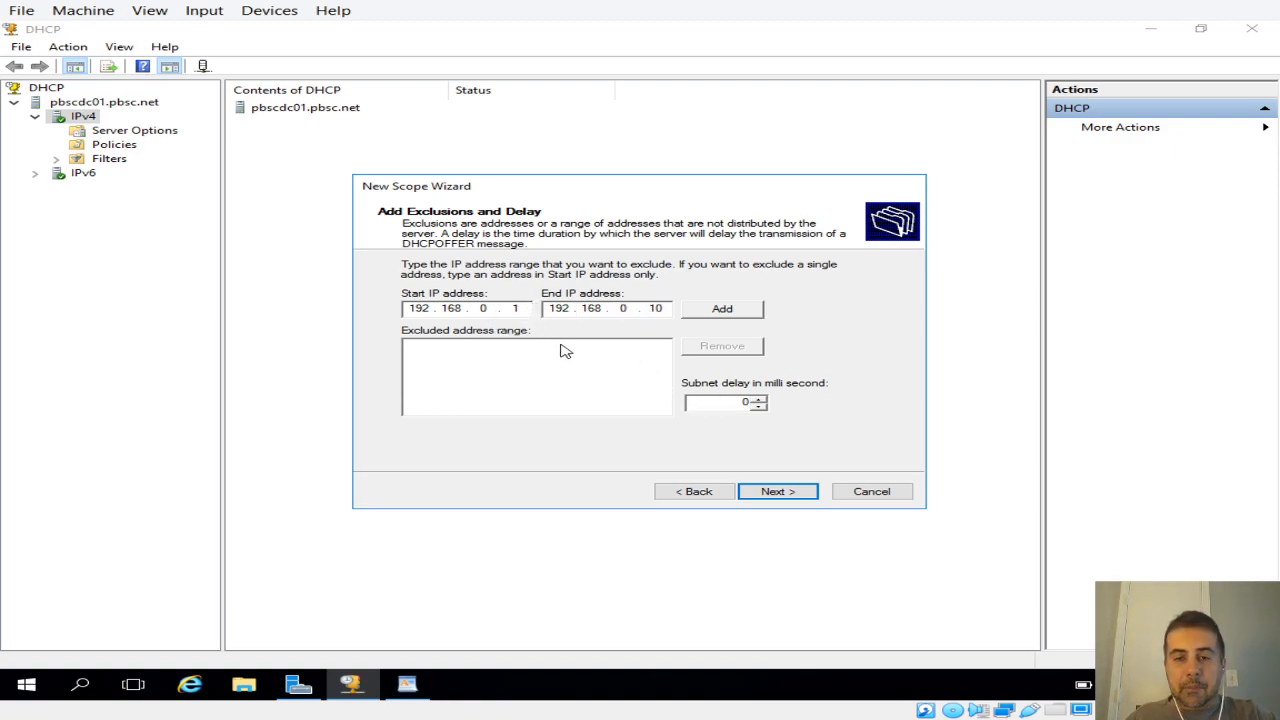
Step: Change the scope's start IP address to 192.168.0.1 and add the exclusion range 192.168.0.1 to 192.168.0.10
left_click(710, 492)
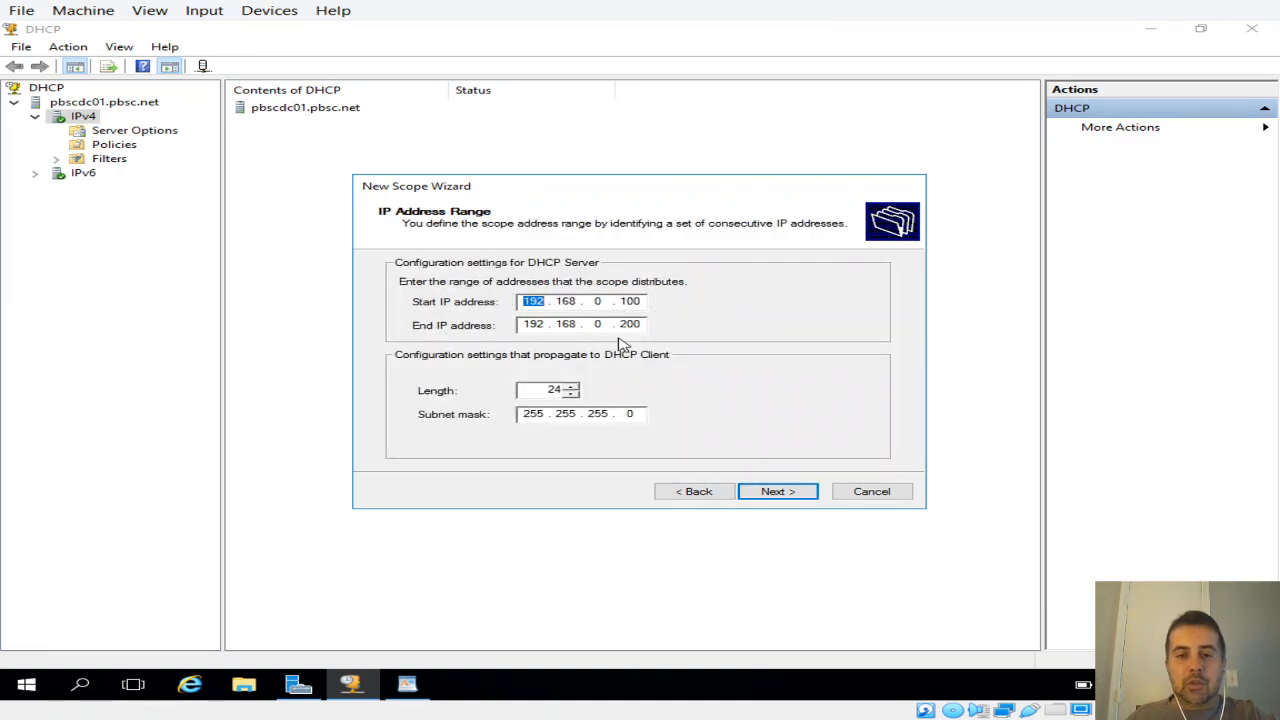
double_click(636, 301)
type("1")
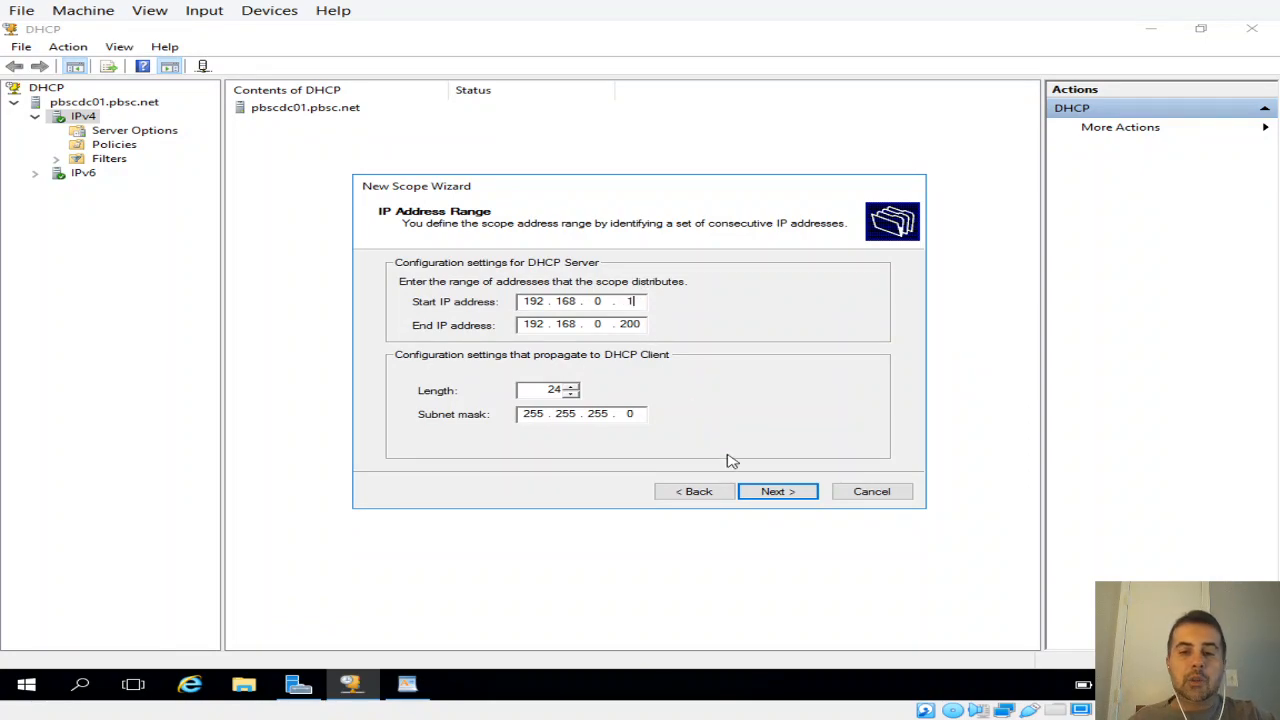
left_click(778, 491)
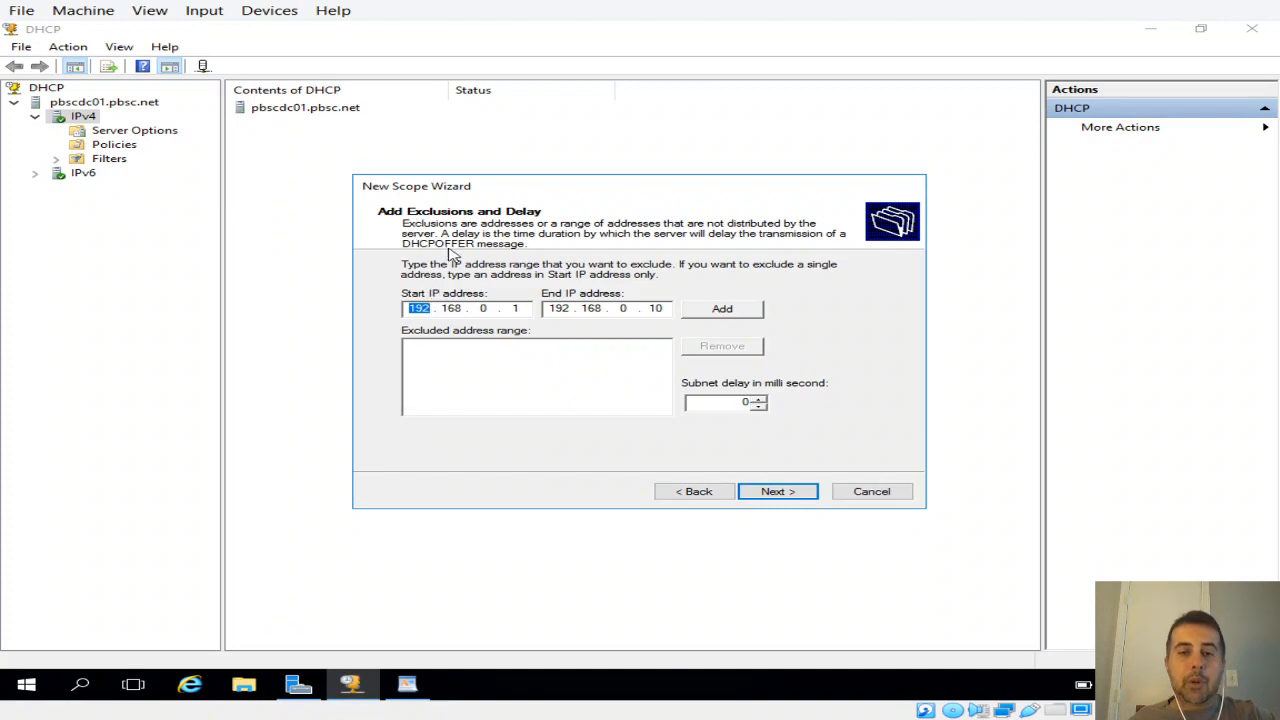
left_click(757, 312)
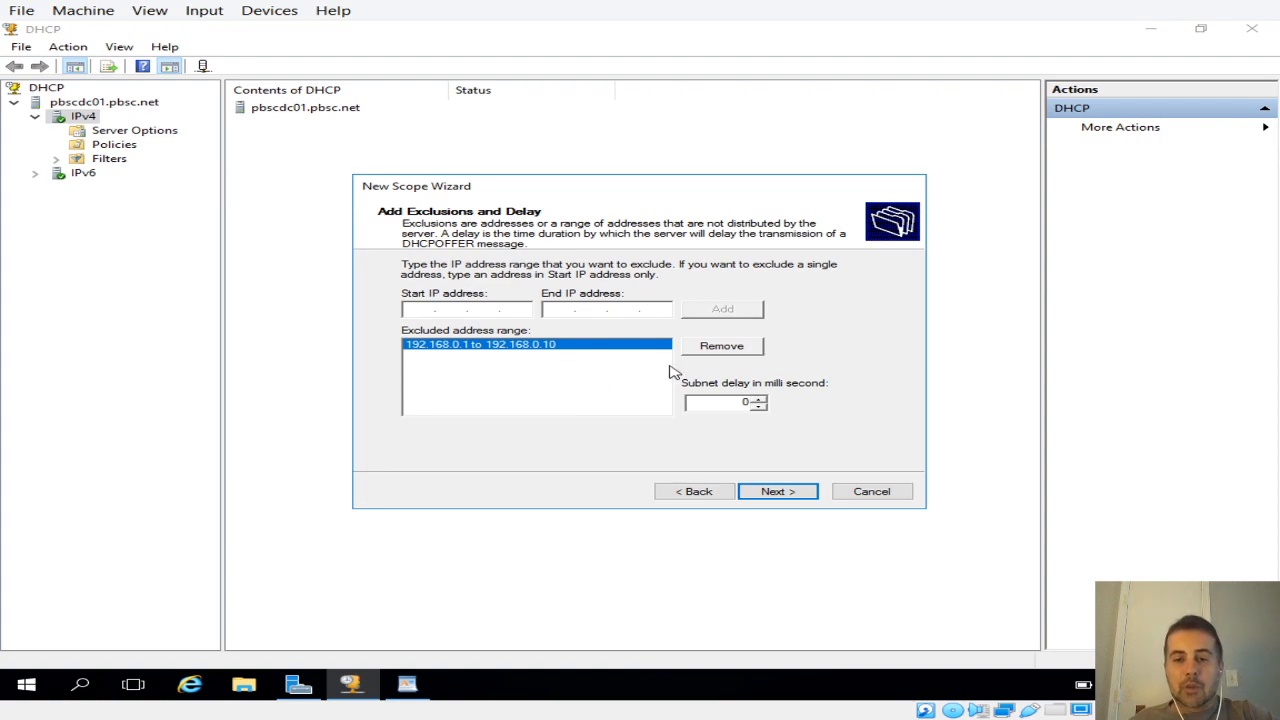
Step: Remove the exclusion range and set the scope's start IP address back to 192.168.0.100
left_click(708, 346)
left_click(716, 486)
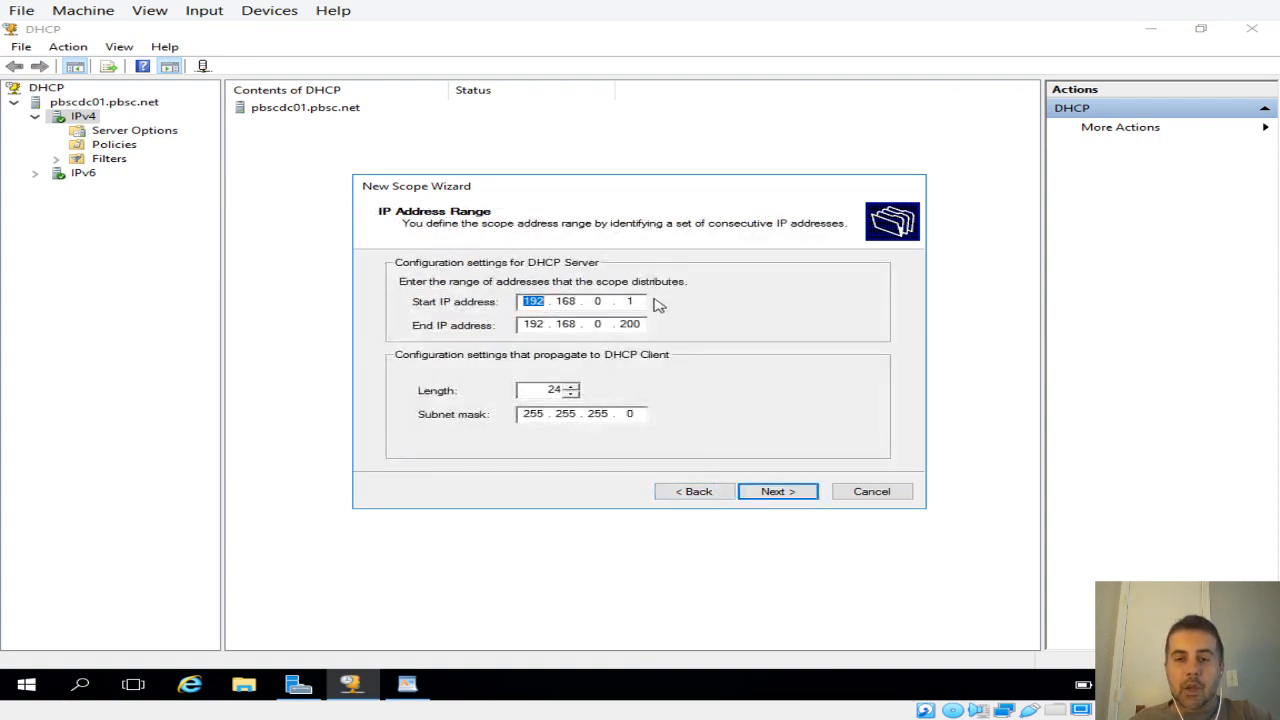
left_click(635, 301)
type("00")
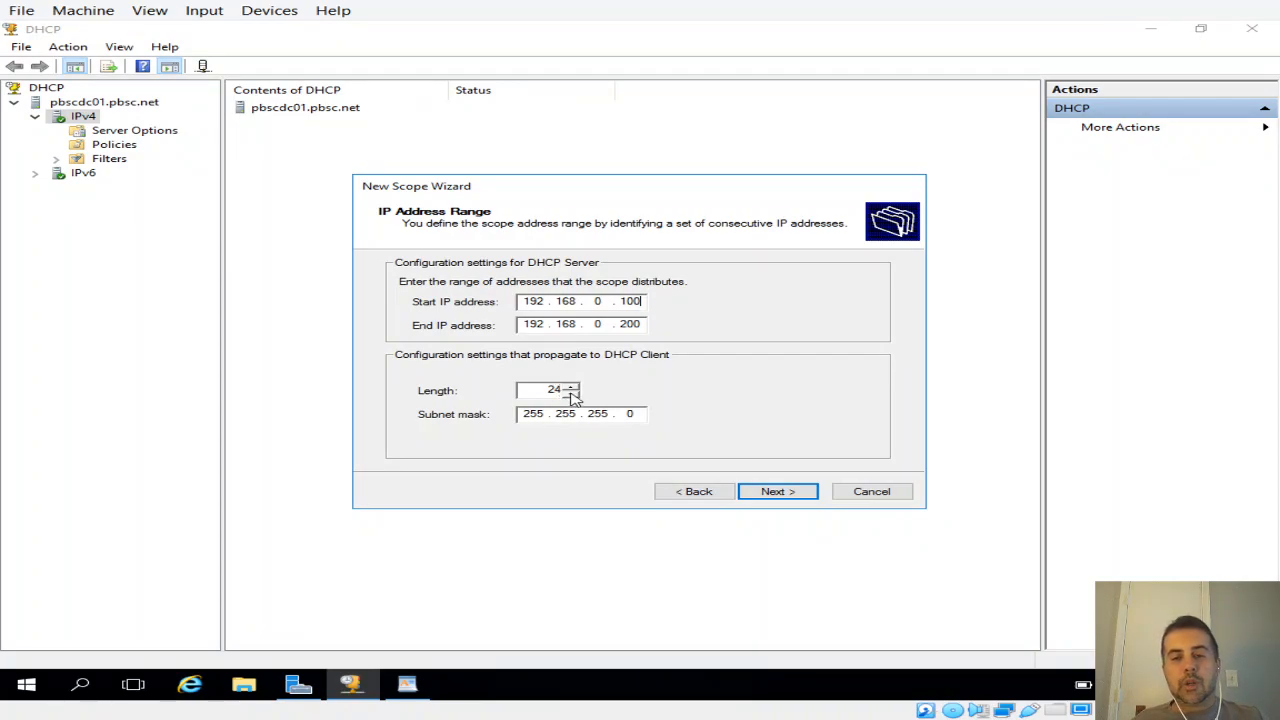
left_click(768, 491)
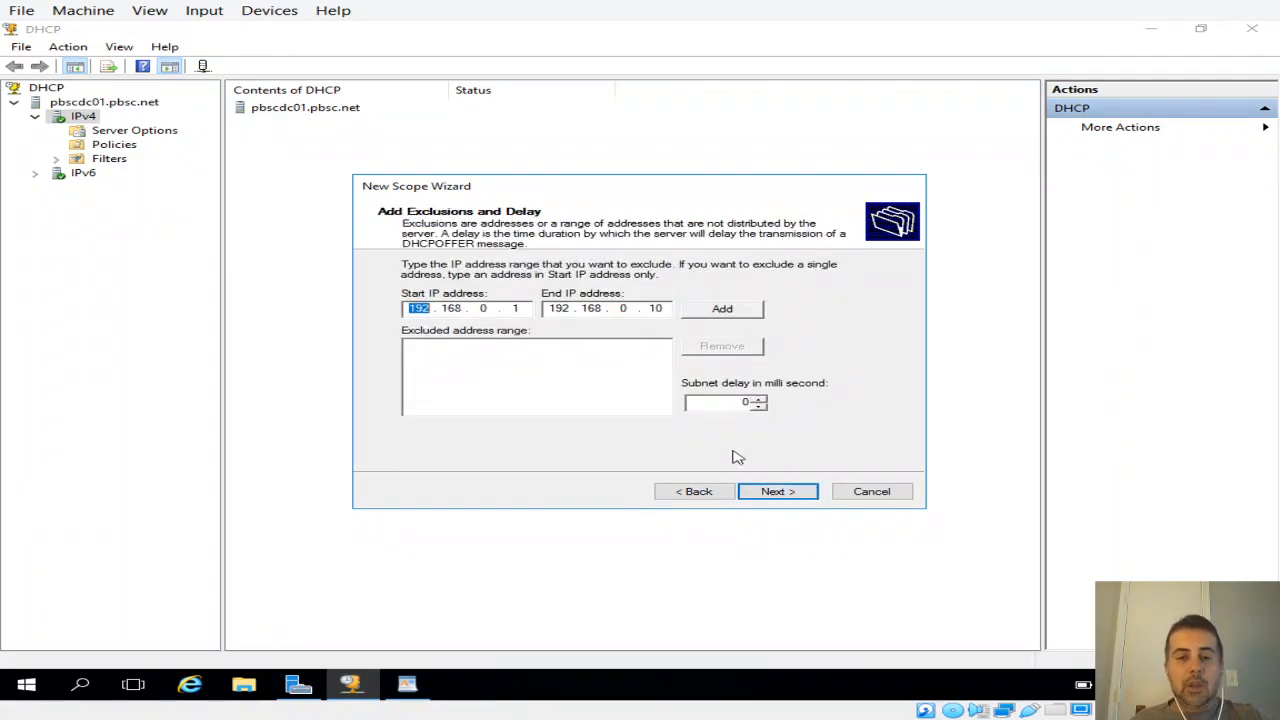
Step: Continue without adding an exclusion, set the lease duration to 16 days, and choose to configure the DHCP options now
left_click(766, 494)
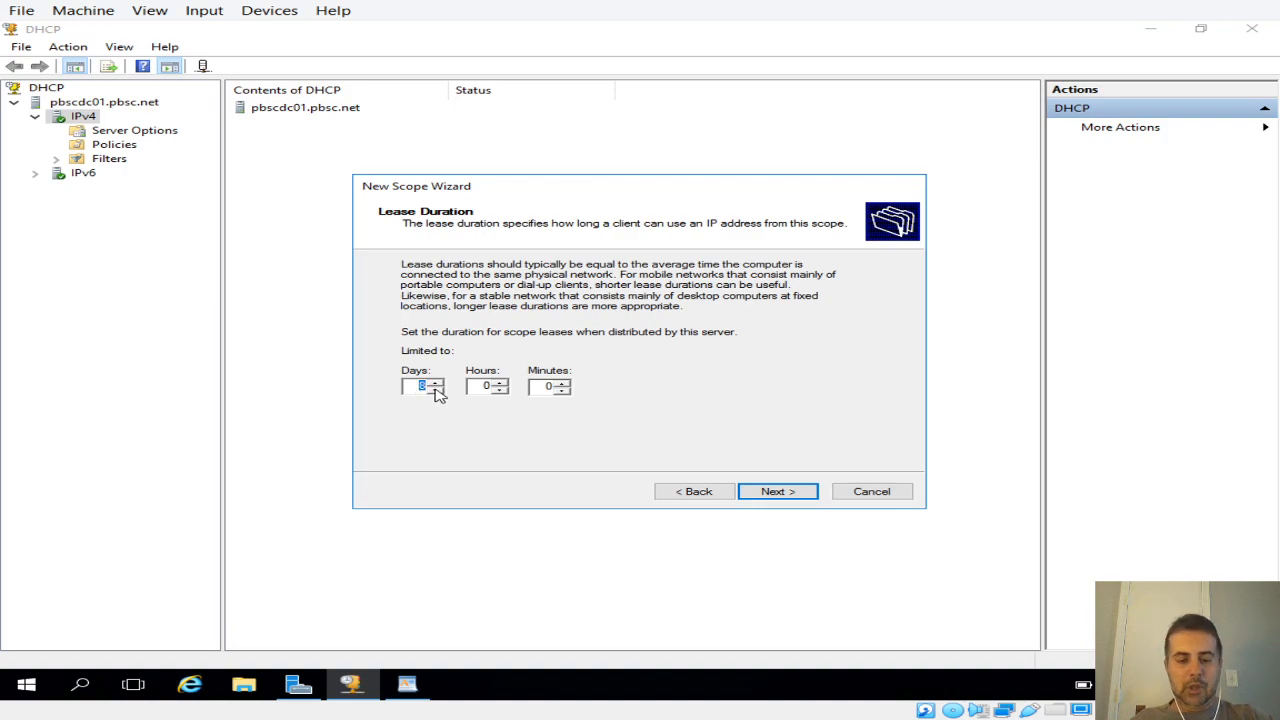
type("48")
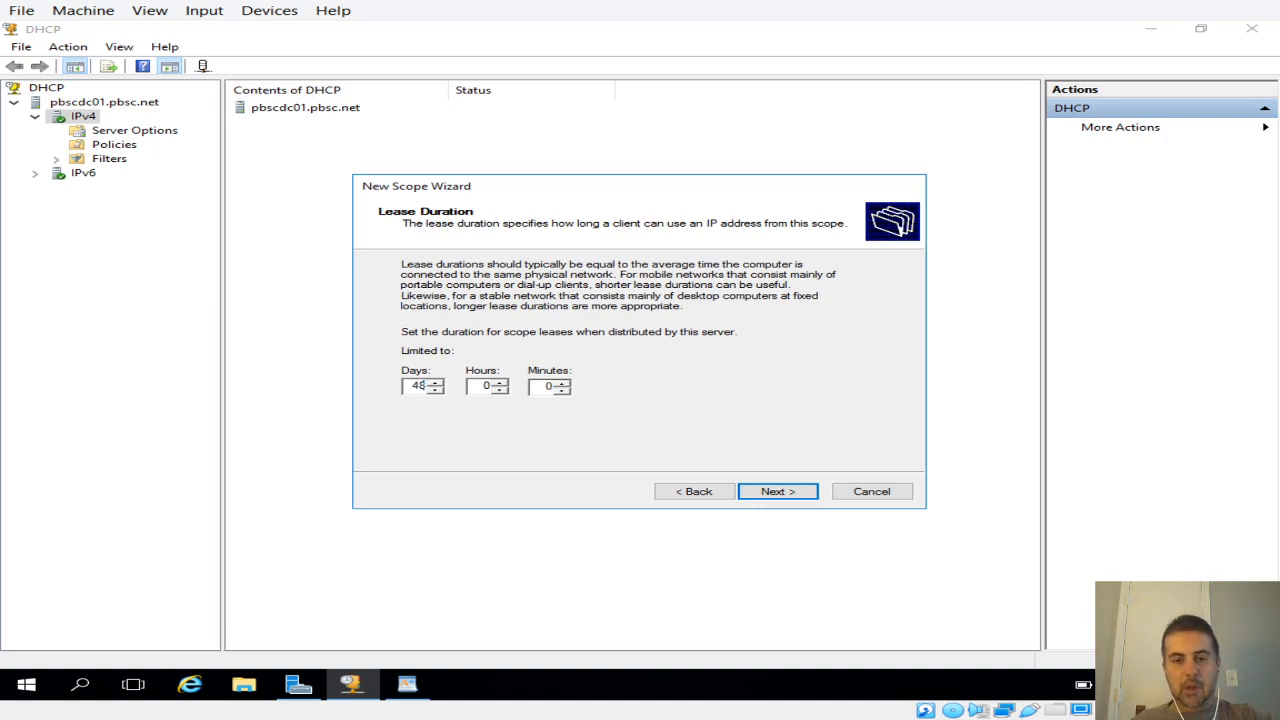
key("BackSpace")
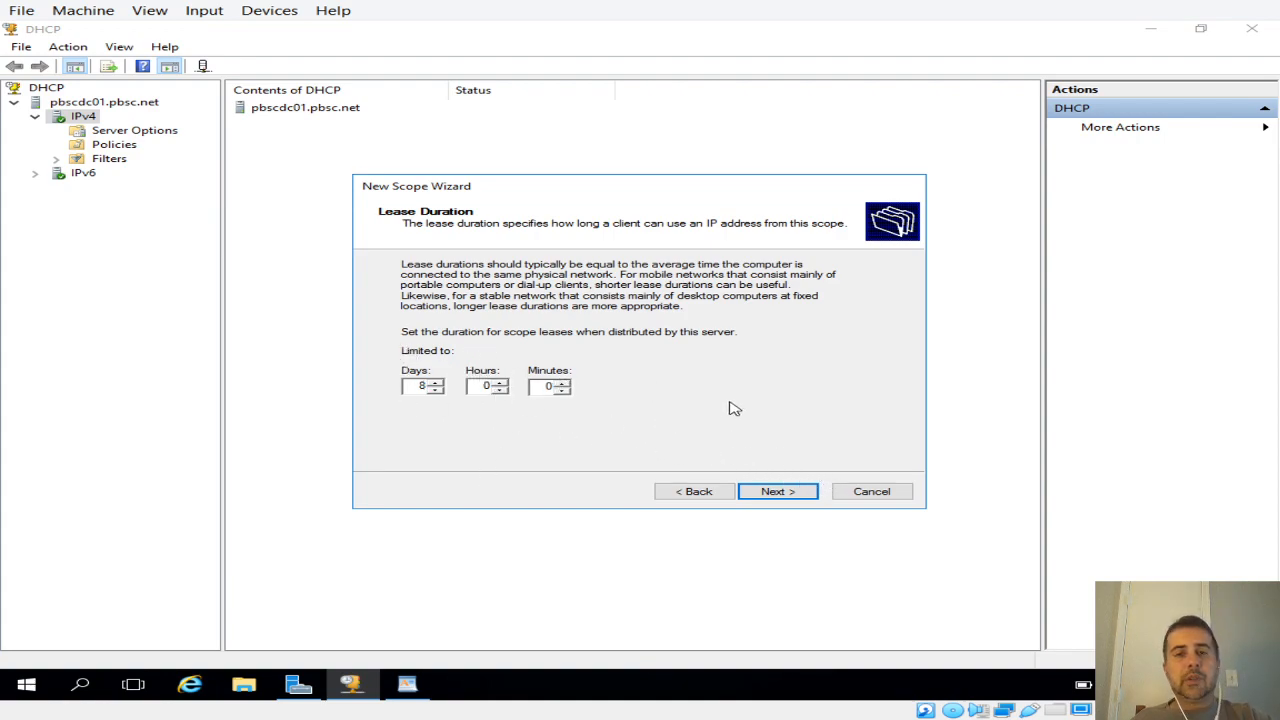
left_click(436, 382)
left_click(436, 382)
left_click(436, 382)
left_click(436, 382)
left_click(436, 382)
left_click(436, 382)
left_click(436, 382)
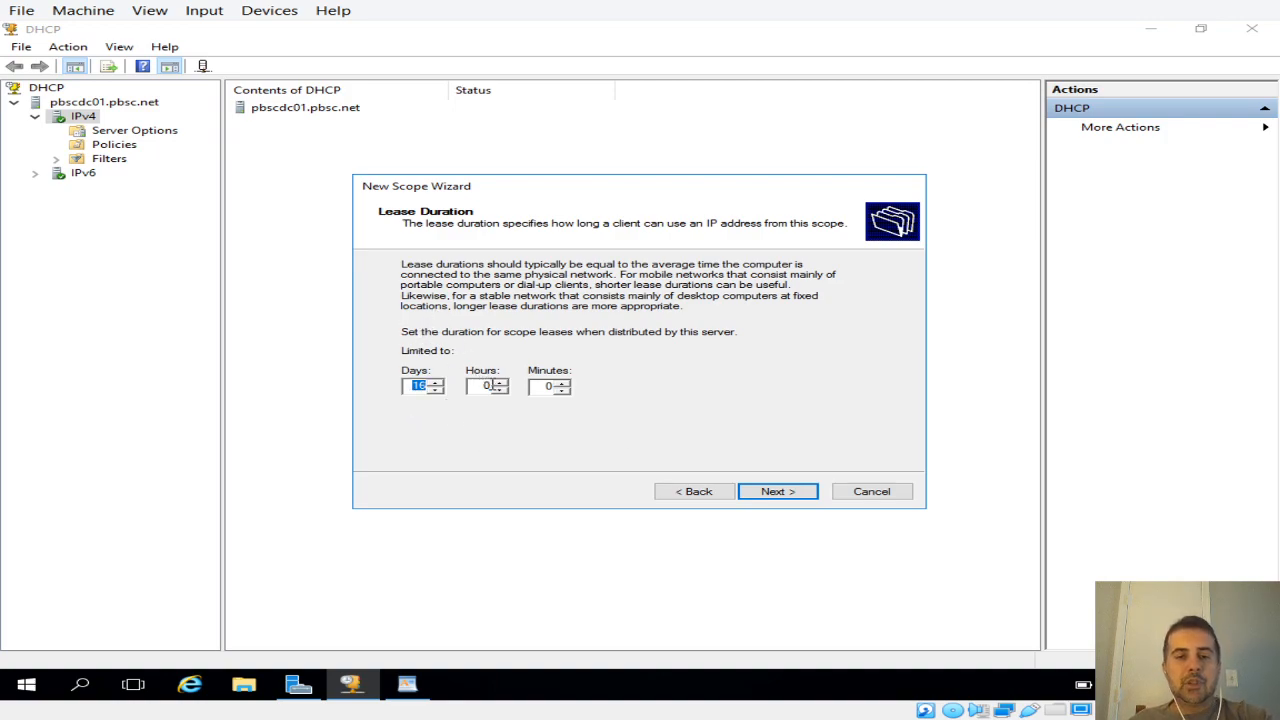
left_click(778, 493)
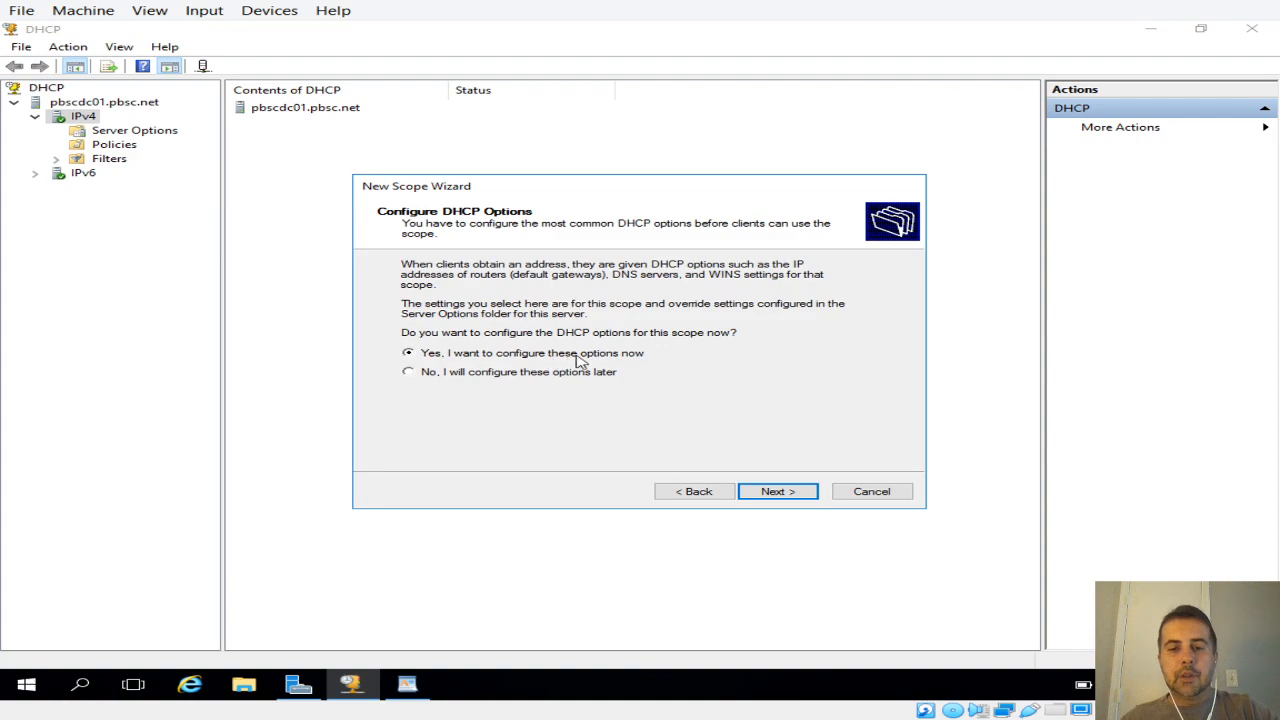
left_click(771, 491)
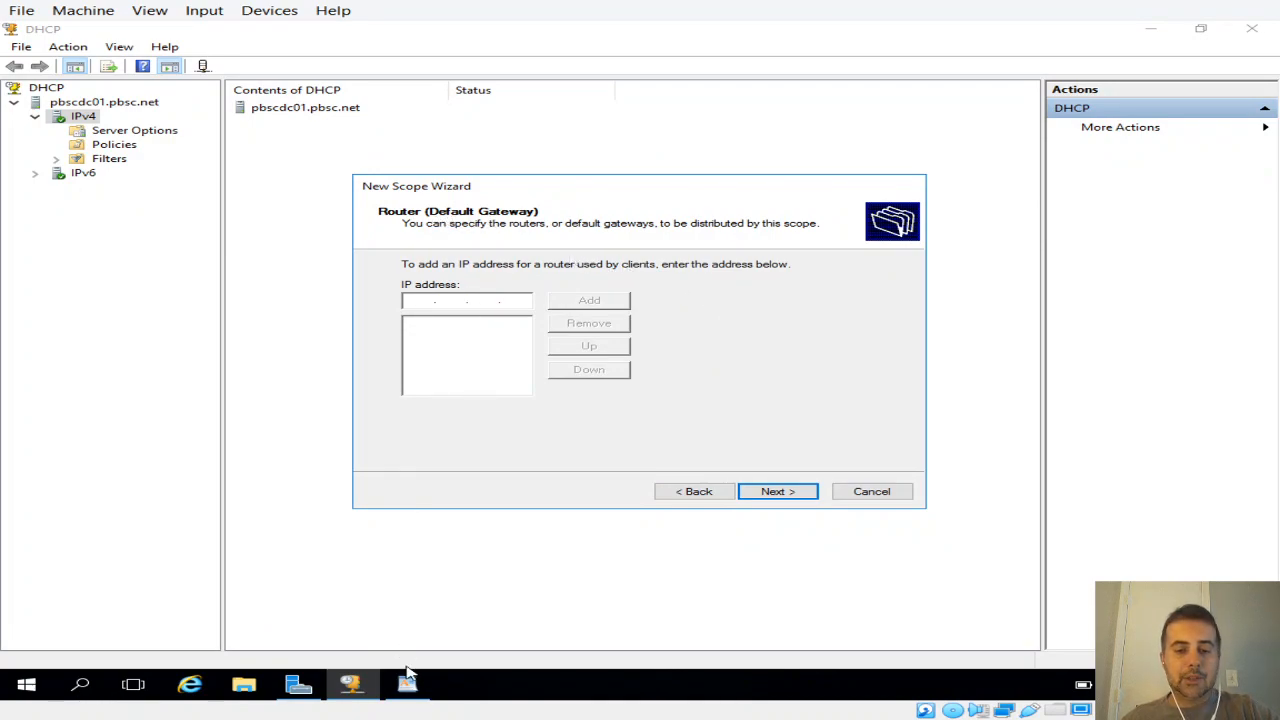
Step: Switch to the WordPad planning notes and add the line "GW 192.168.0.1" below "DNS + WINS + DGW"
left_click(407, 683)
scroll(843, 371, "down", 1)
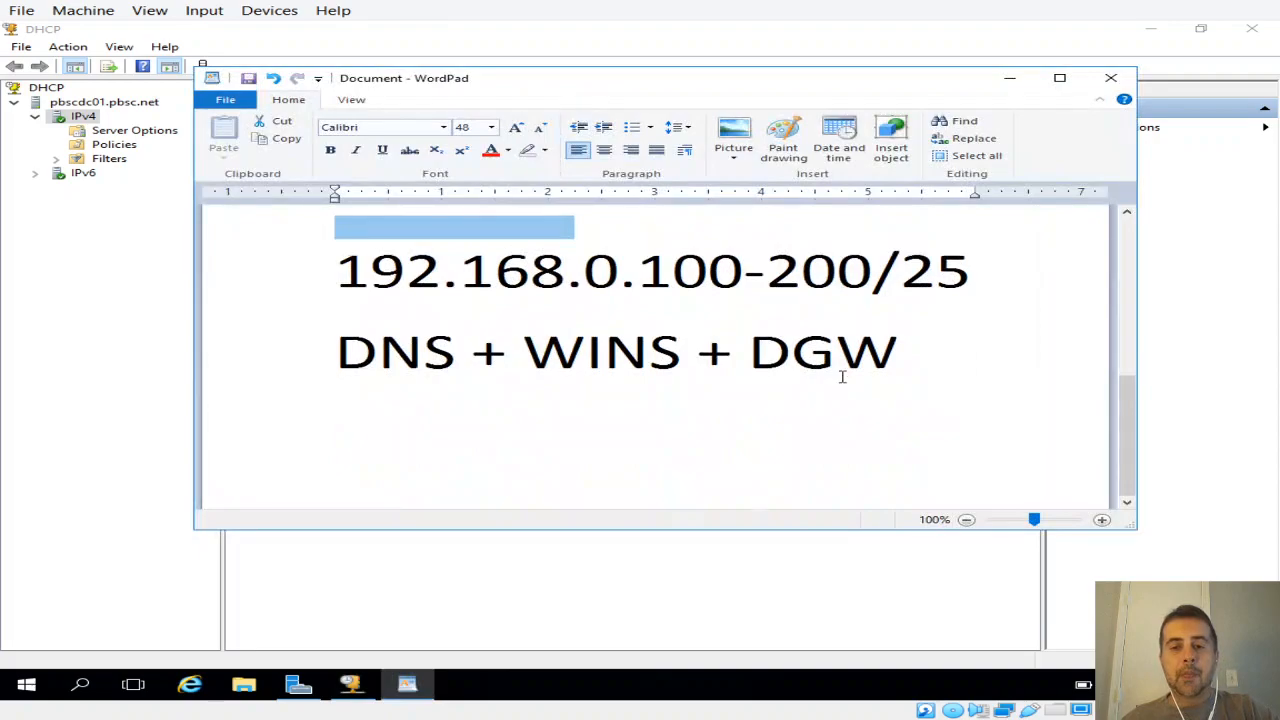
scroll(801, 384, "up", 3)
left_click_drag(1128, 334, 1133, 416)
left_click(906, 378)
key("Return")
type("D")
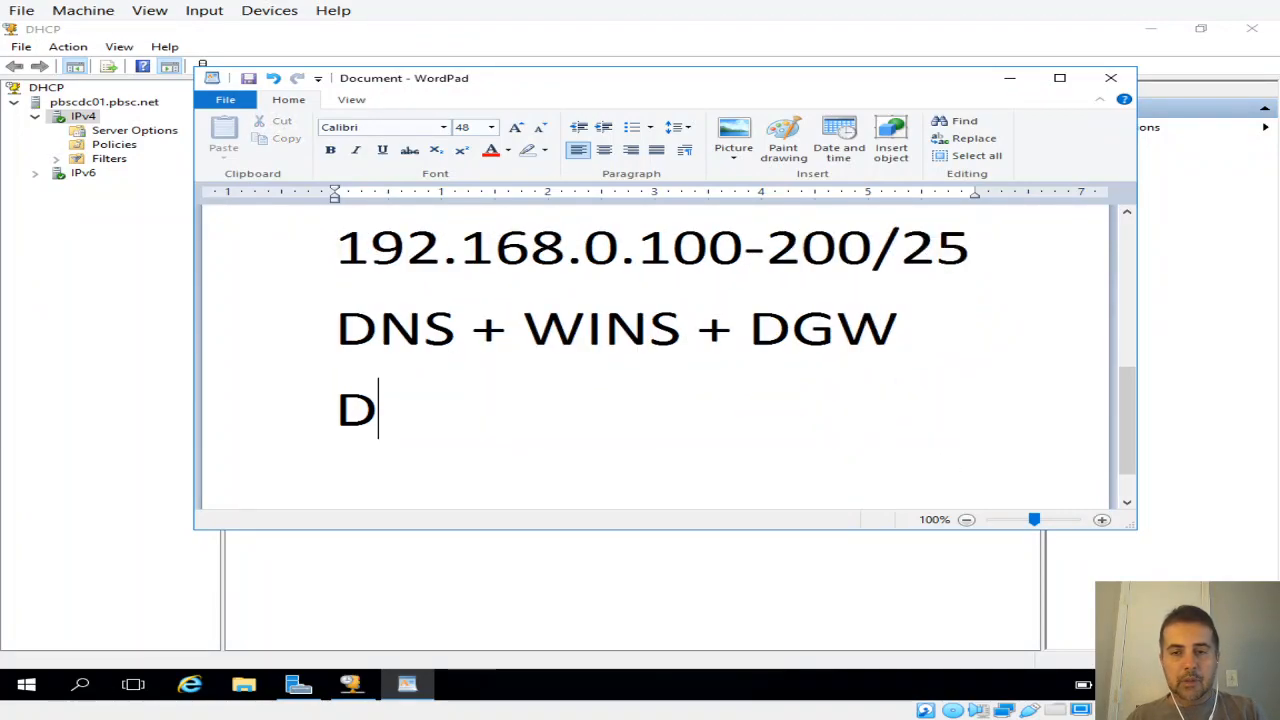
key("BackSpace")
type("GW ")
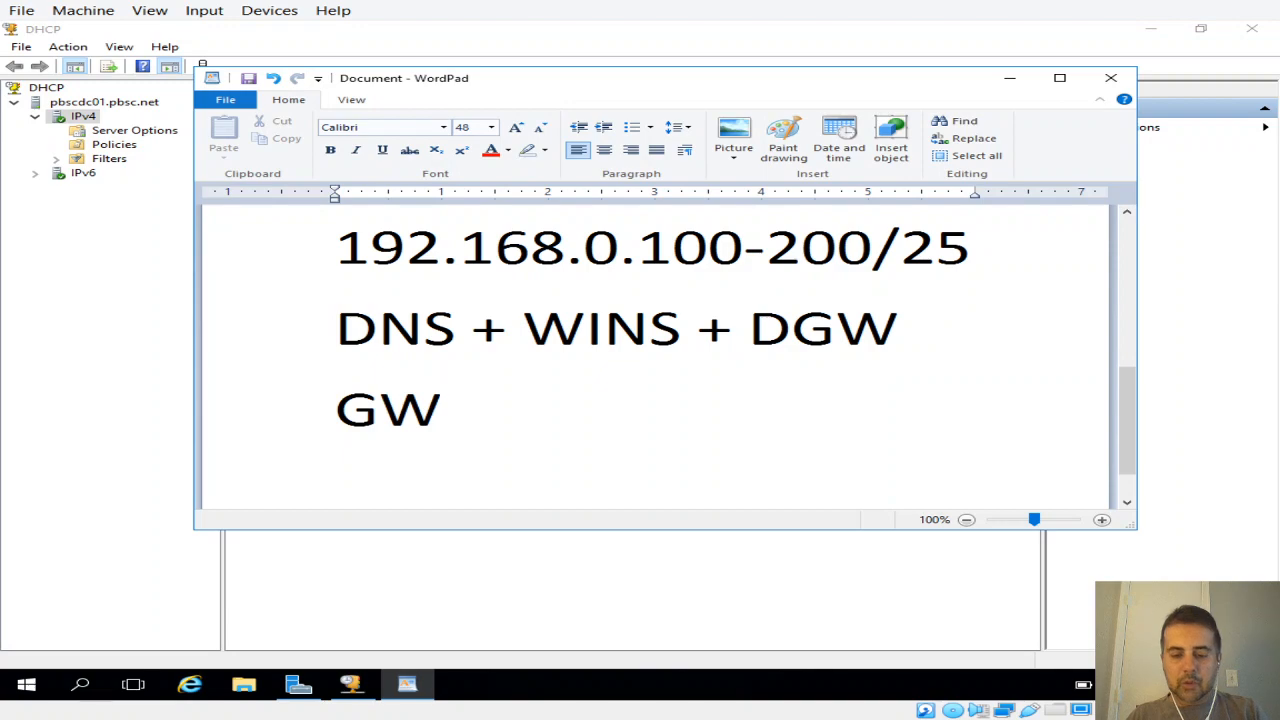
type("1")
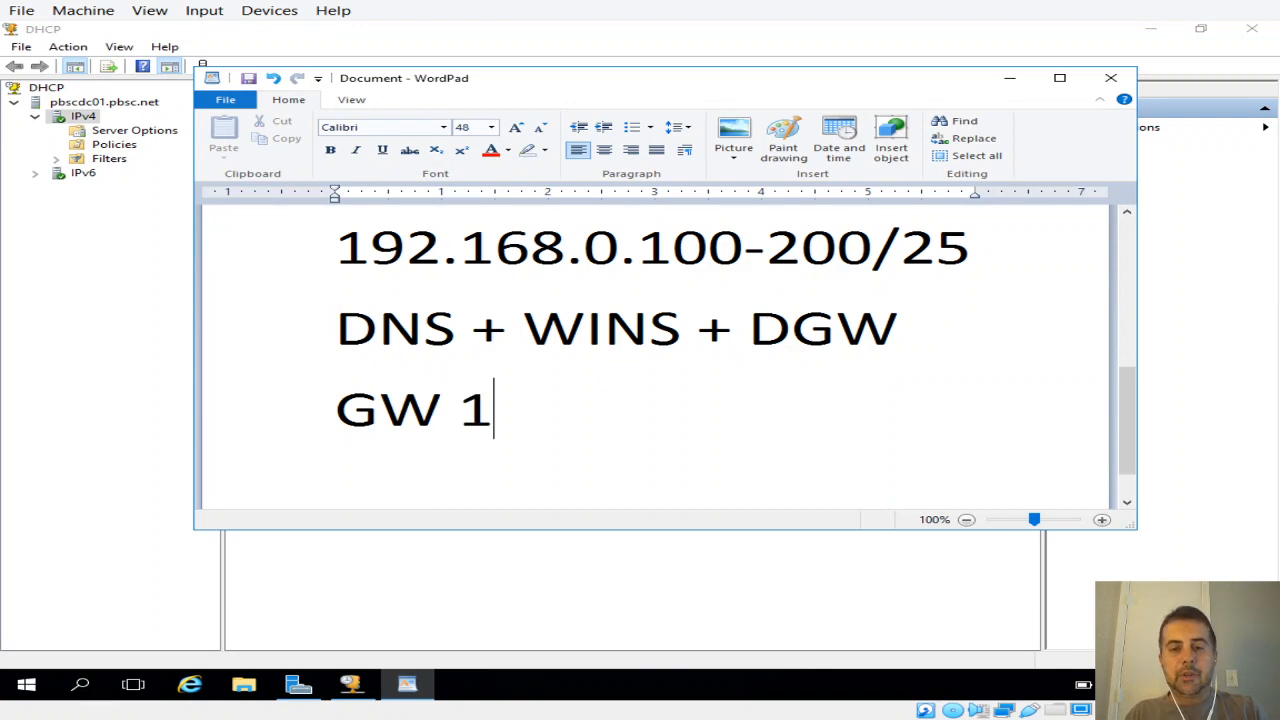
type("92.1")
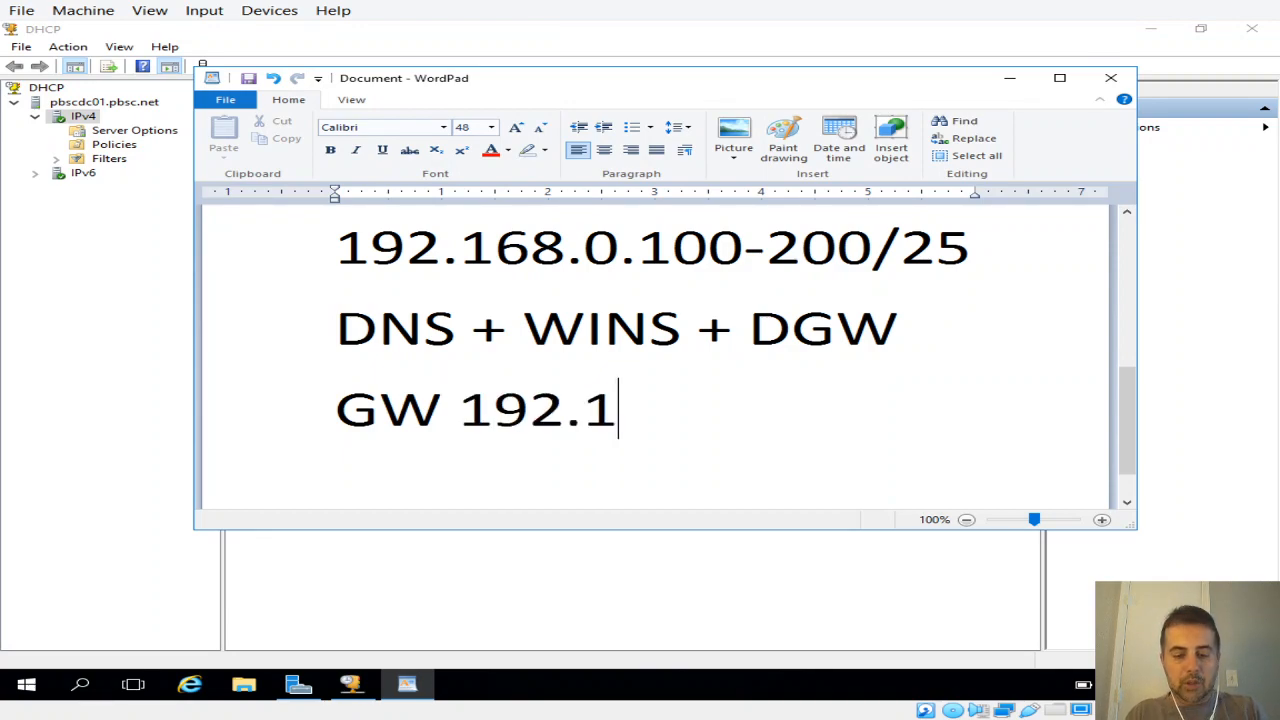
type("68.0.1")
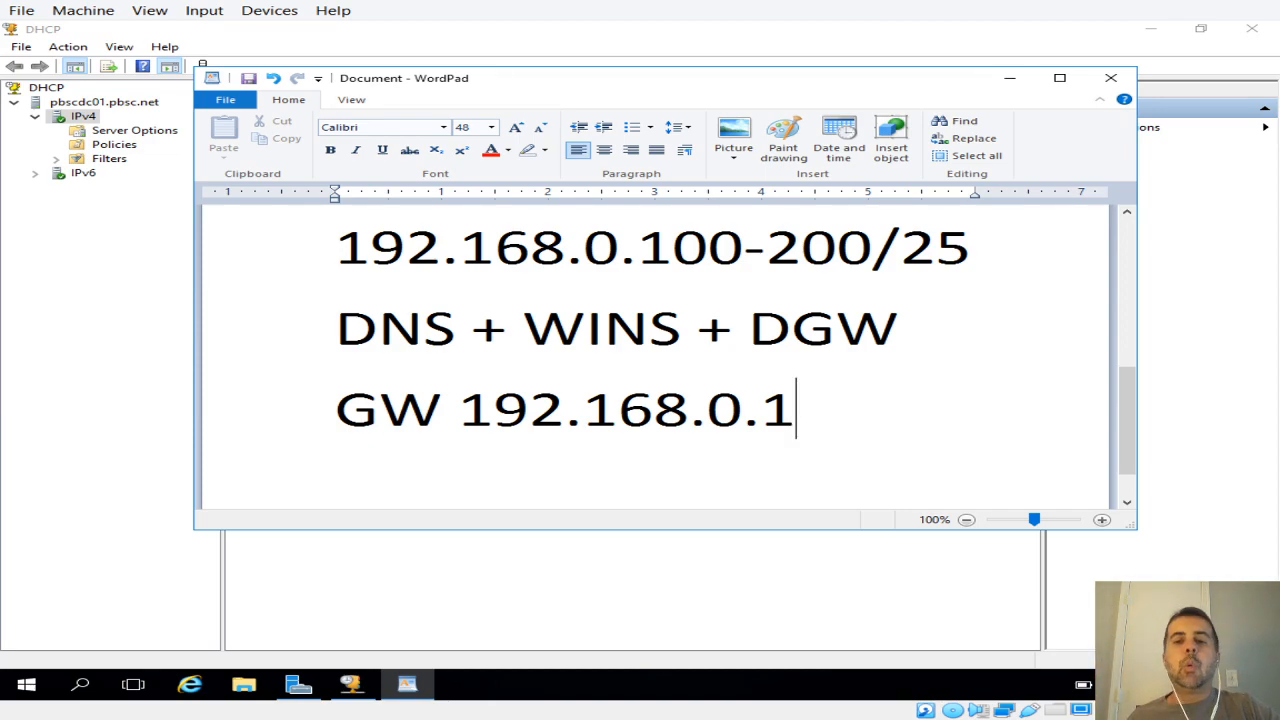
Step: Return to the New Scope Wizard and add 192.168.0.1 as the scope's router (default gateway)
key("alt+Tab")
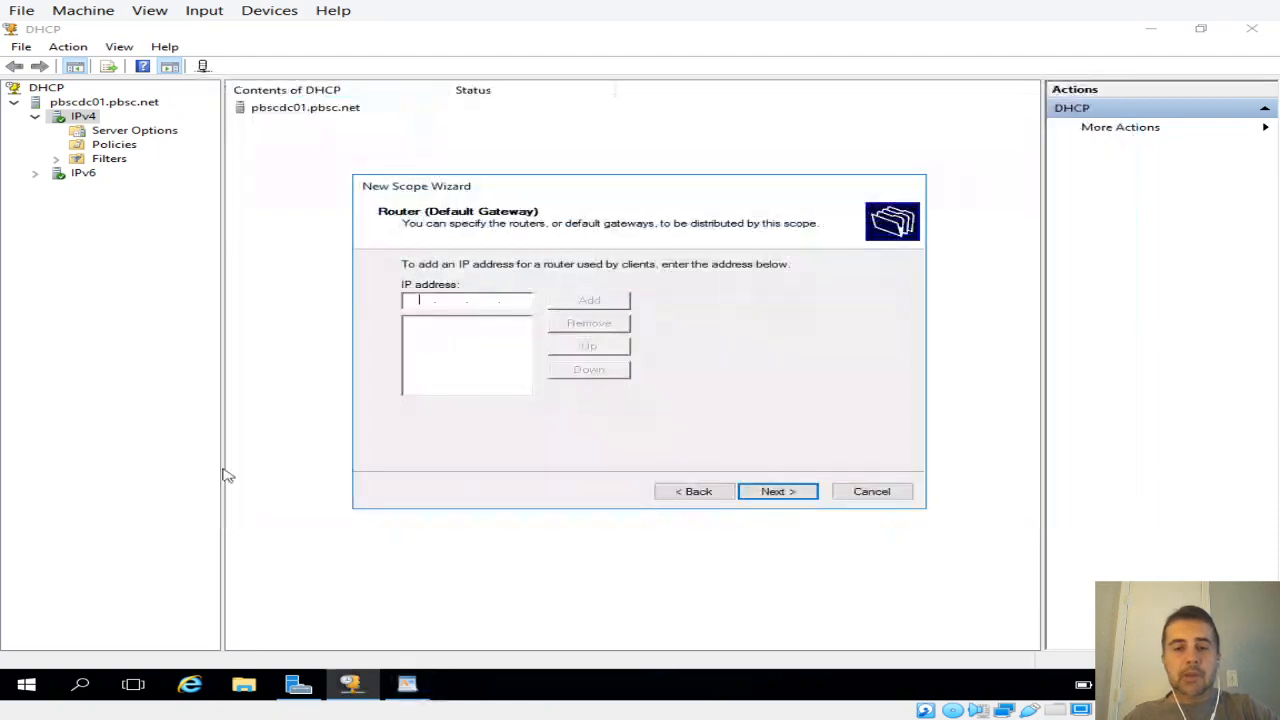
type("192.168.0 .")
left_click(510, 299)
type("1")
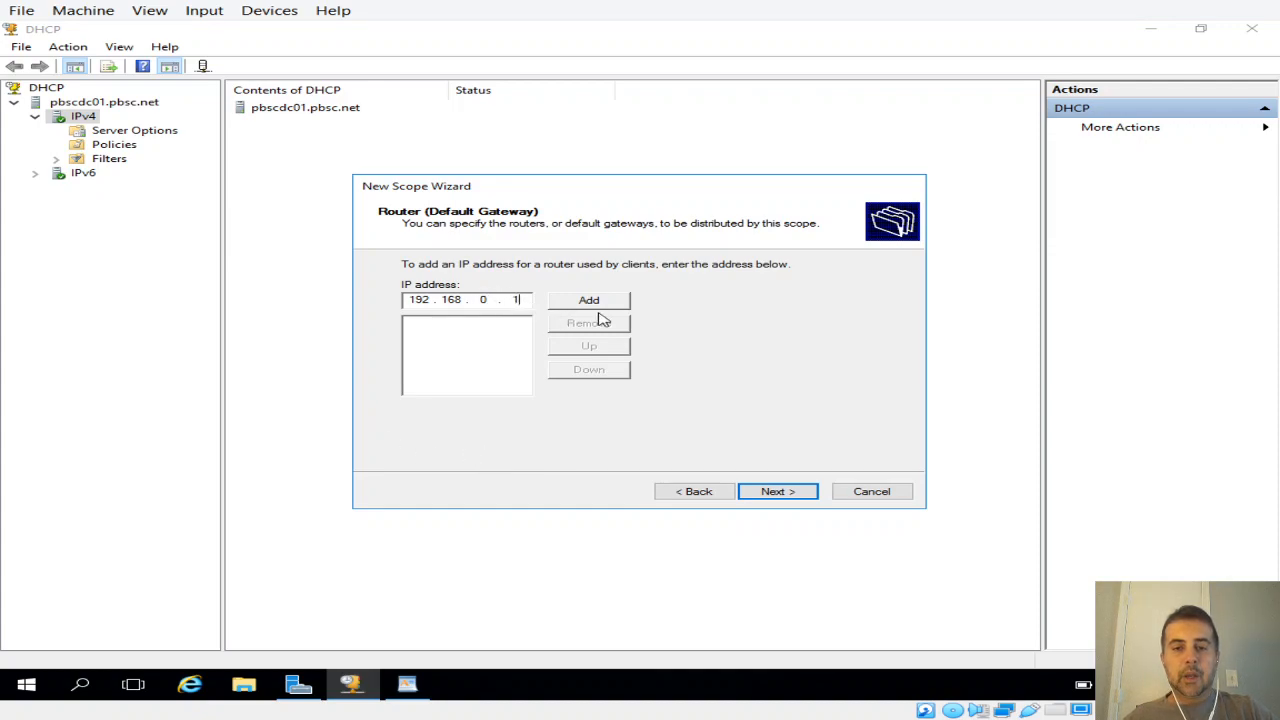
left_click(600, 301)
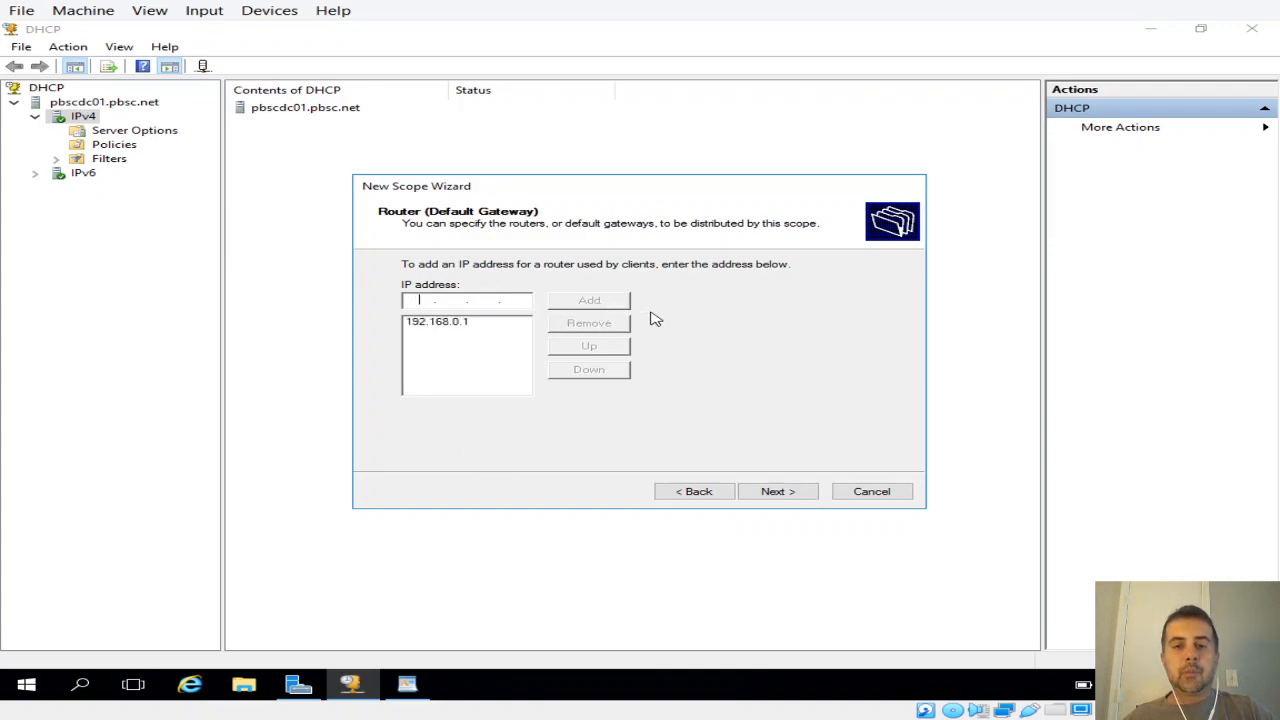
left_click(760, 492)
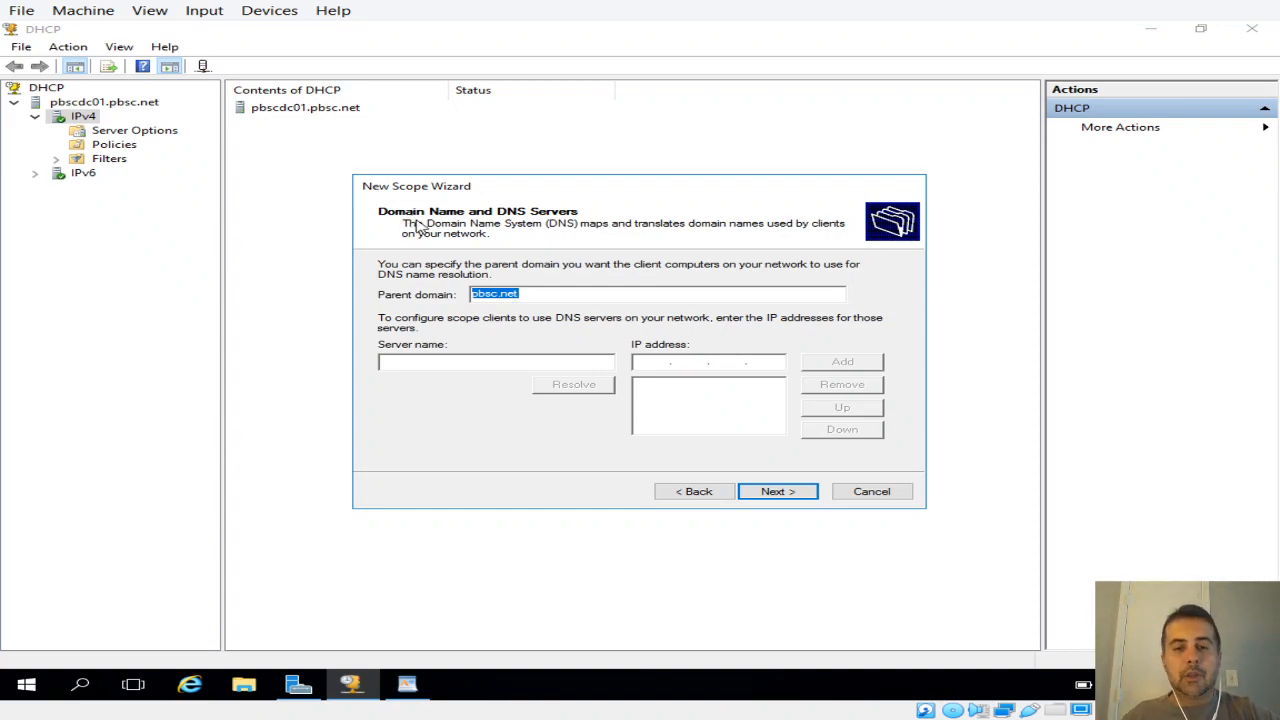
Step: Keep pbsc.net as the parent domain and try to resolve the DNS server name mydc01
left_click(550, 291)
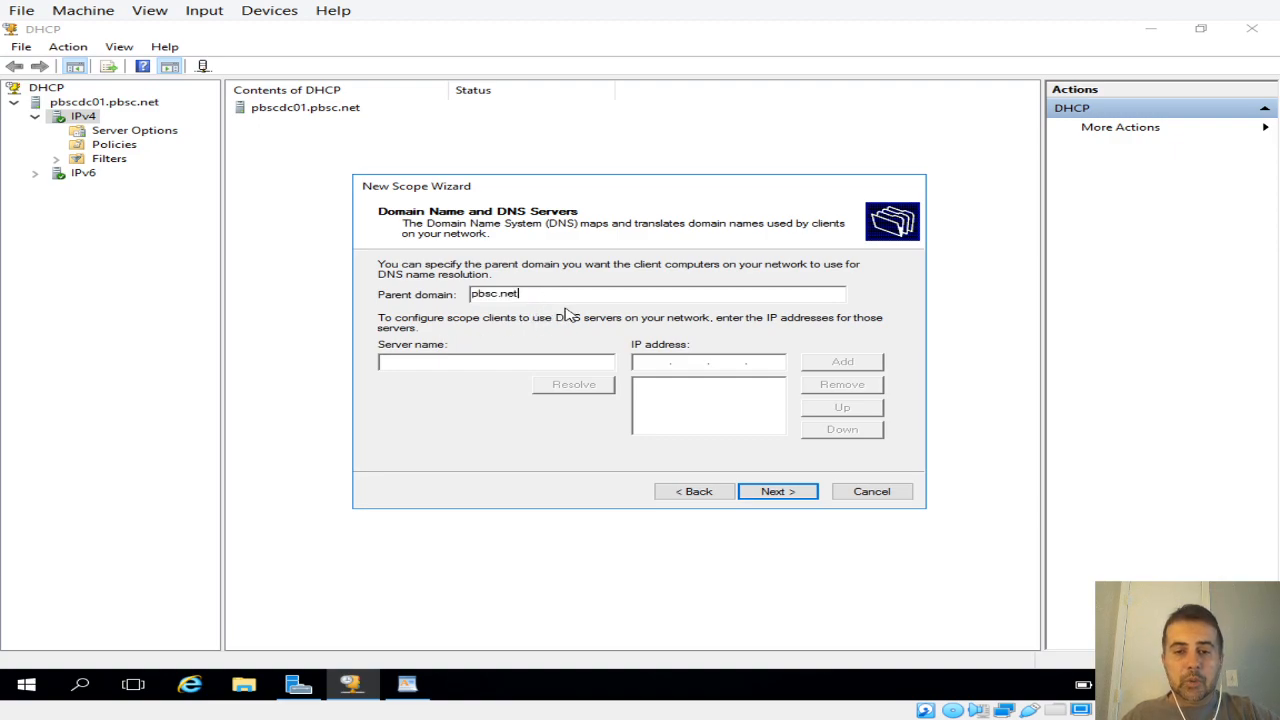
left_click(450, 362)
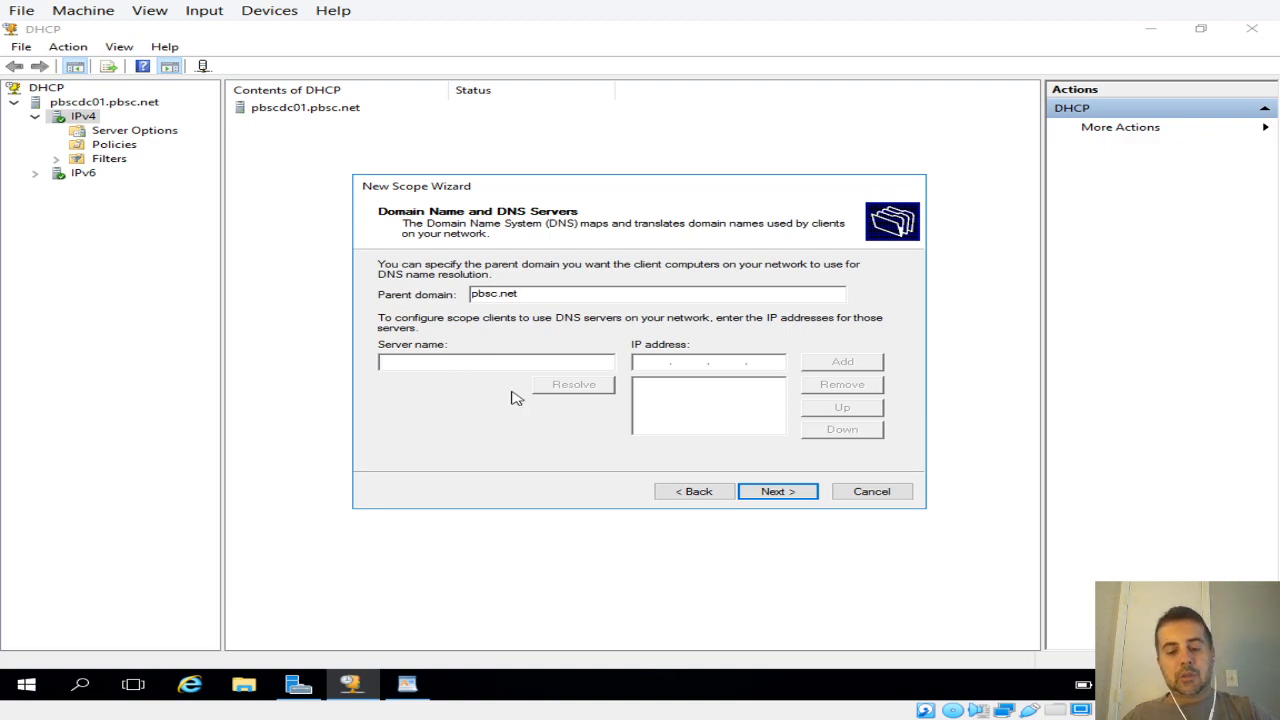
type("myd")
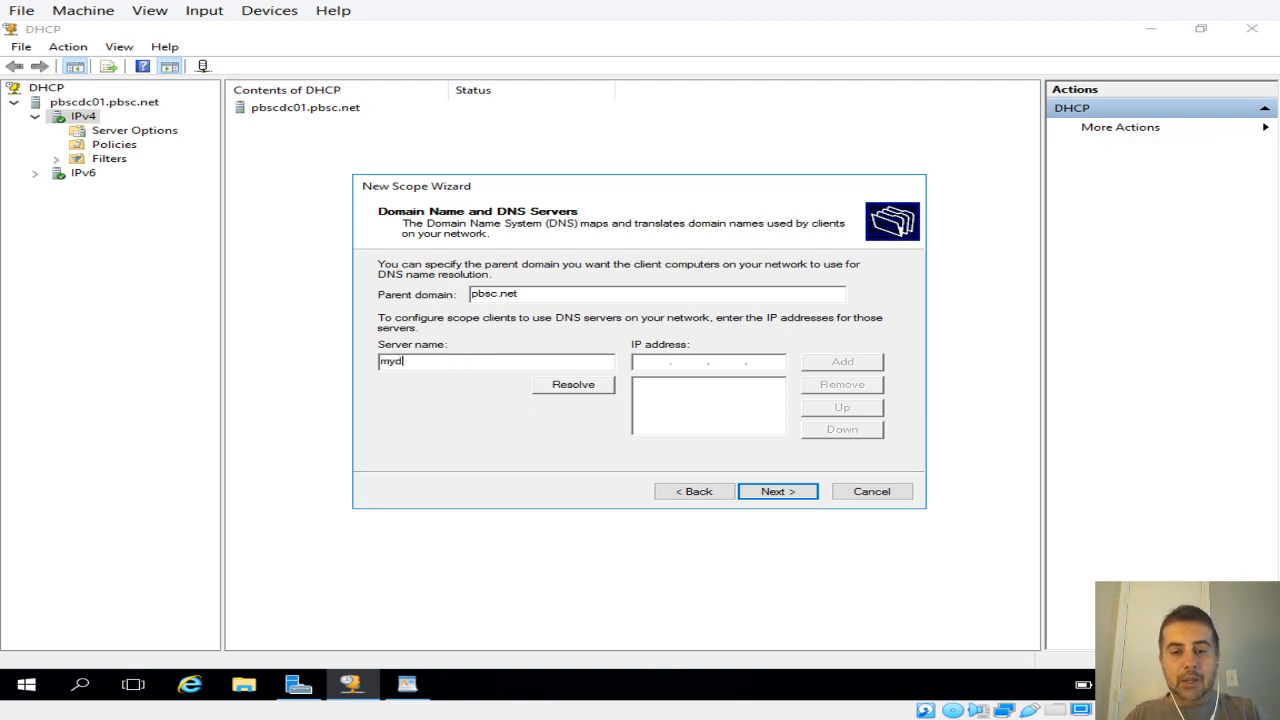
type("c01")
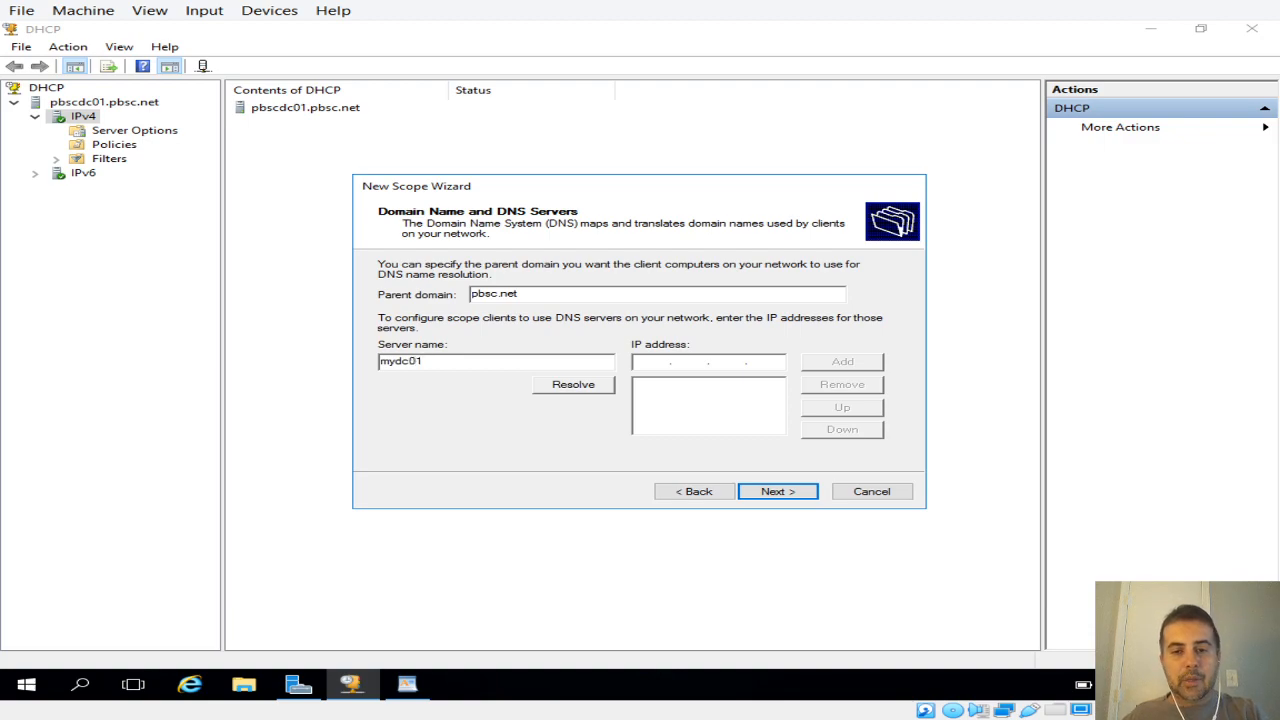
left_click(596, 385)
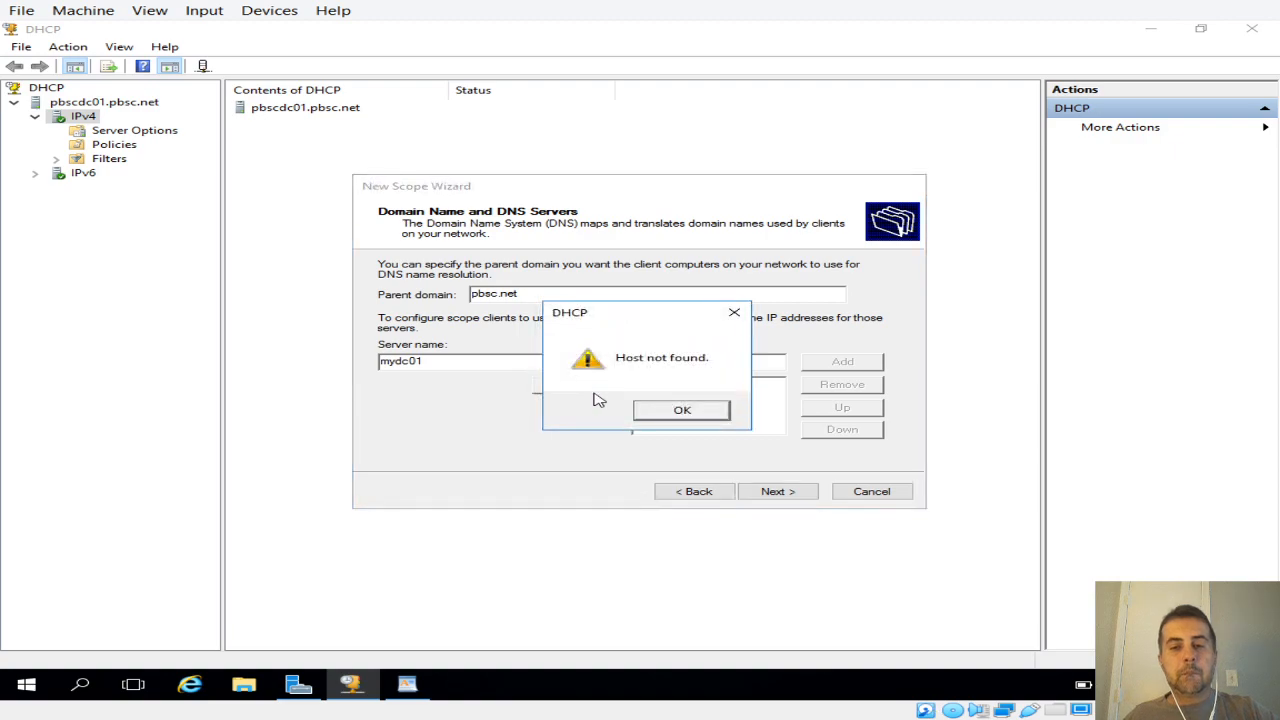
left_click(683, 411)
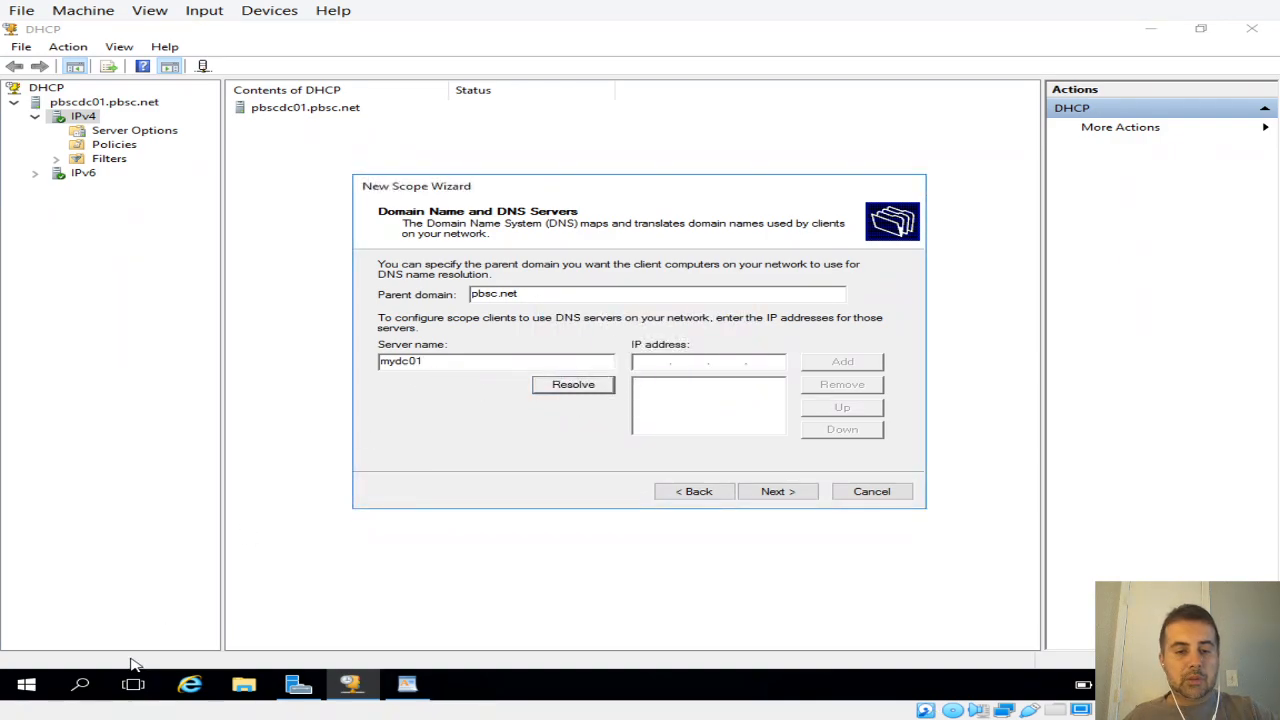
Step: Open an administrator Command Prompt and run ipconfig /all to look up the server's host name
right_click(28, 684)
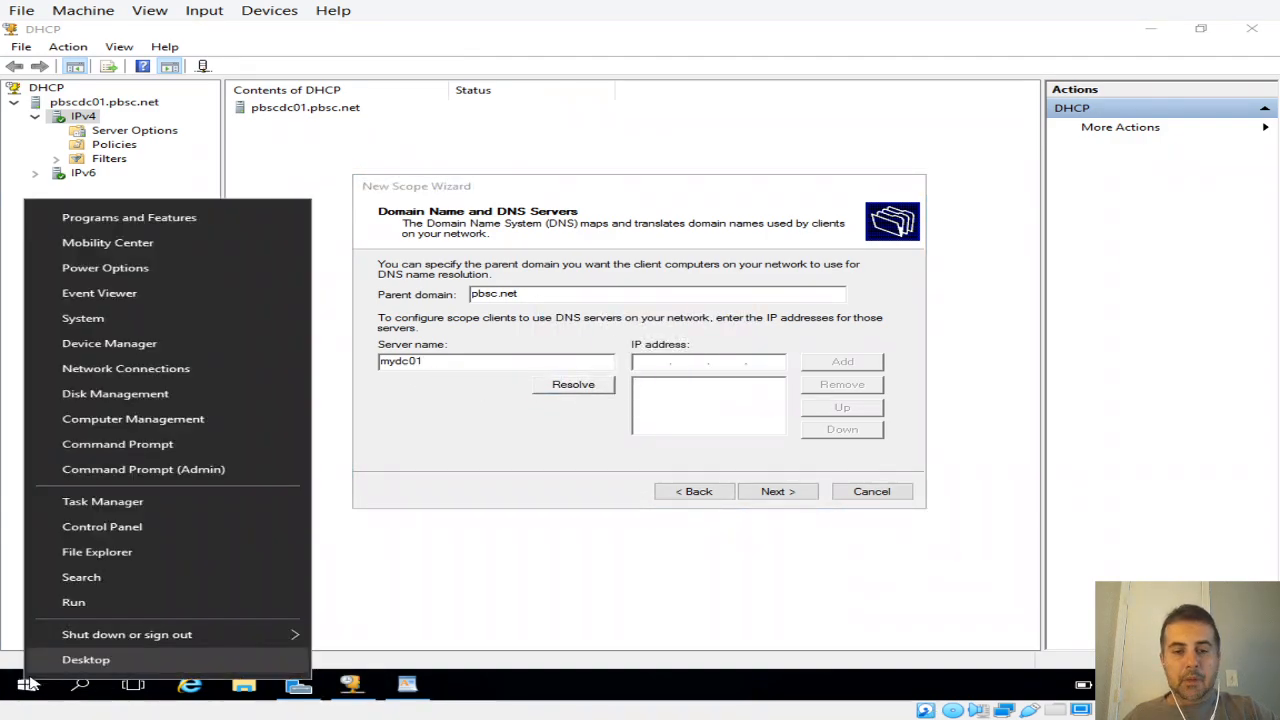
left_click(120, 483)
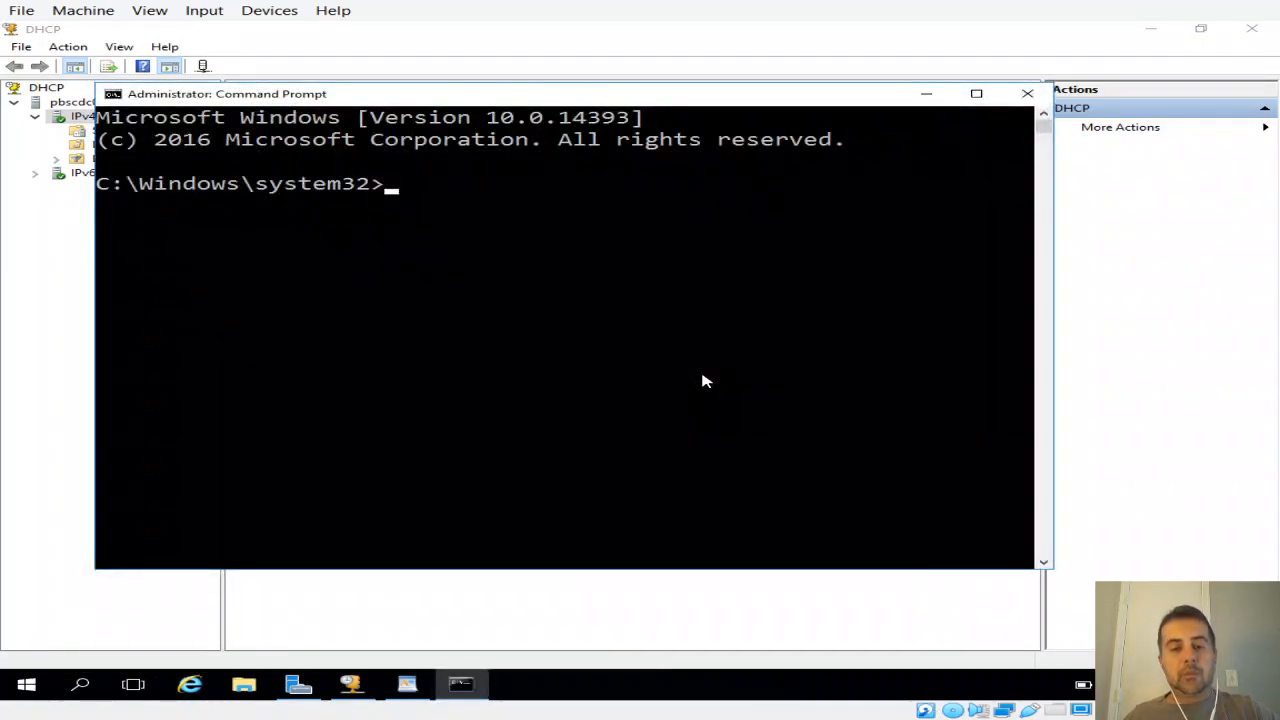
type("ipdonfig")
key("BackSpace")
key("BackSpace")
key("BackSpace")
key("BackSpace")
key("BackSpace")
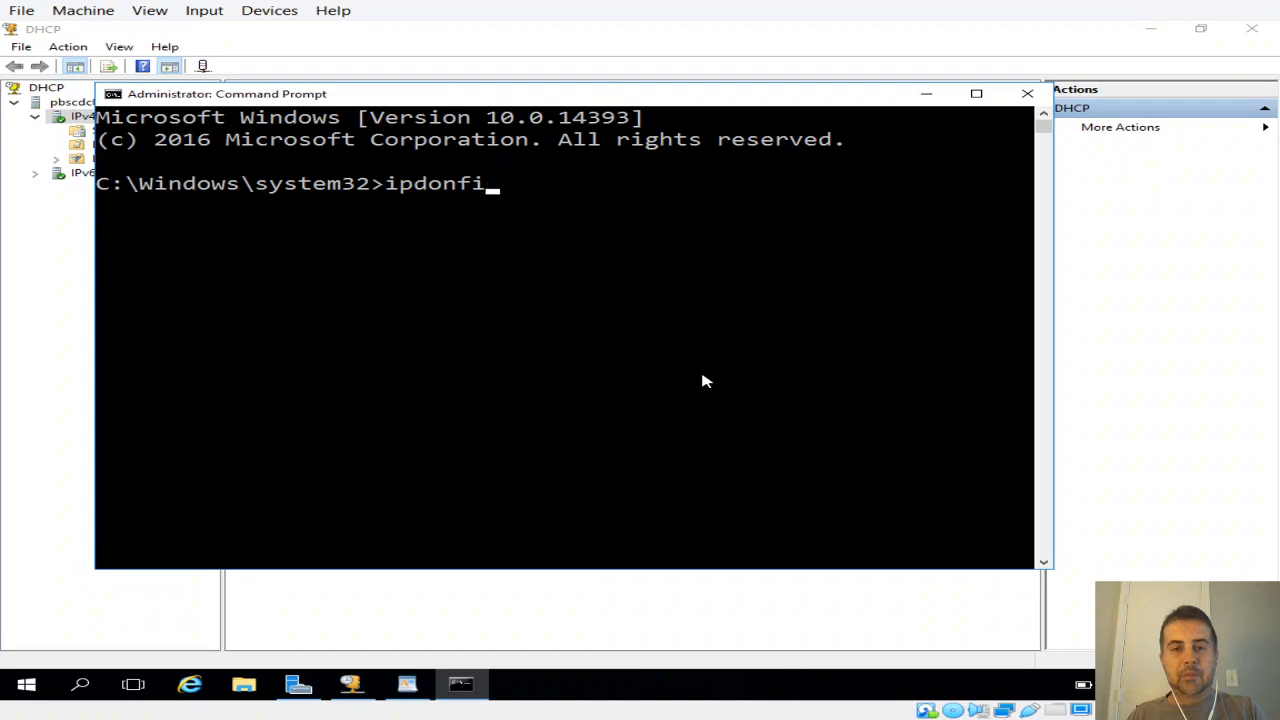
key("BackSpace")
type("config")
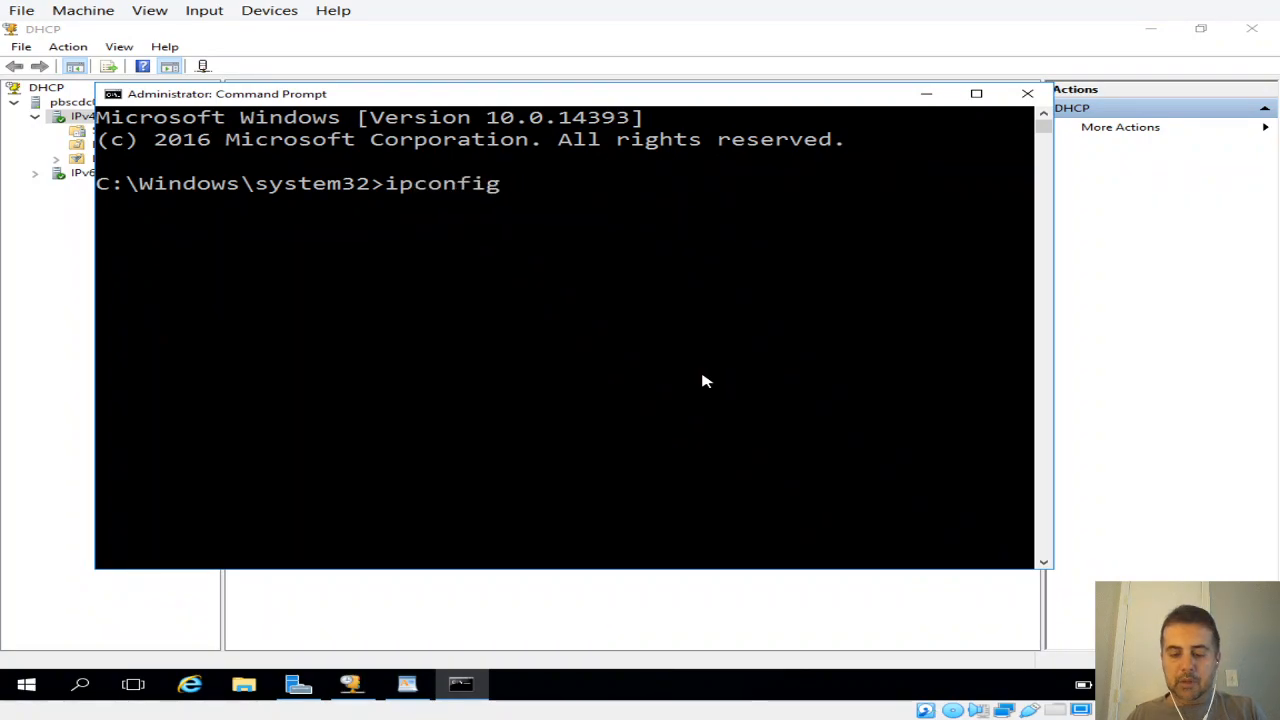
type(" /all")
key("Return")
scroll(720, 386, "up", 10)
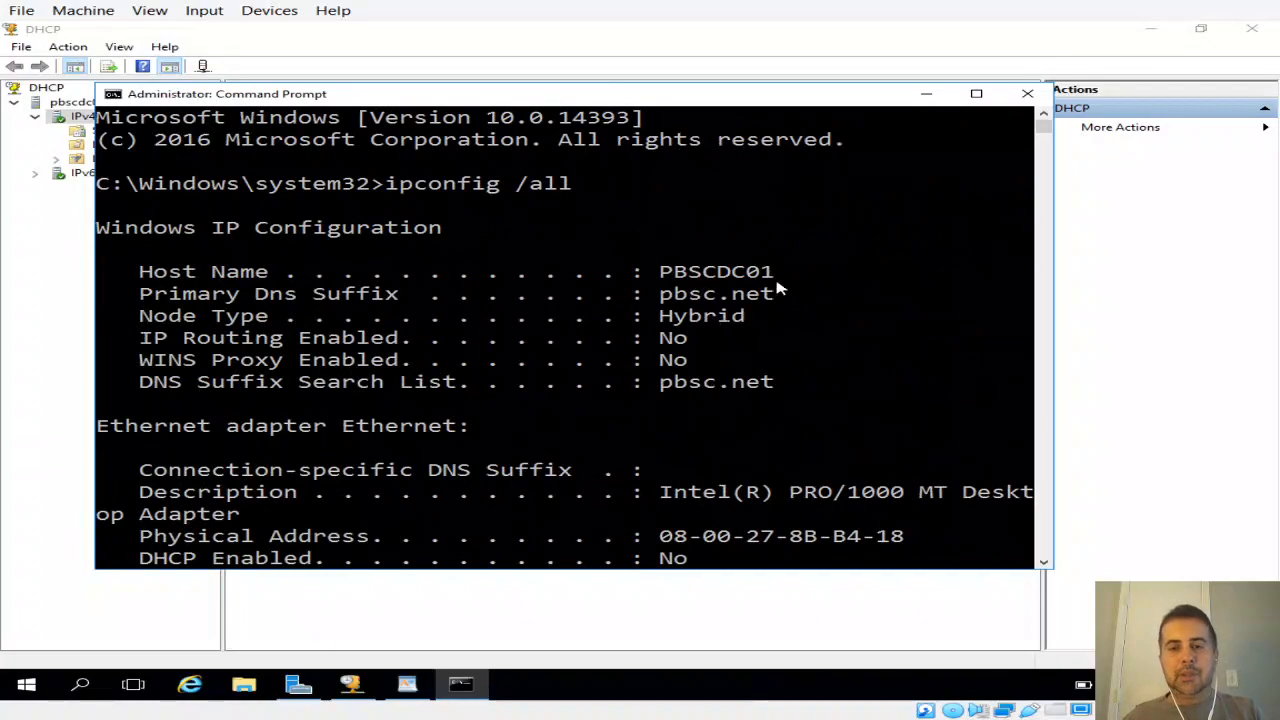
Step: Return to the New Scope Wizard, resolve pbscdc01, and add 192.168.0.10 as the scope's DNS server
key("alt+Tab")
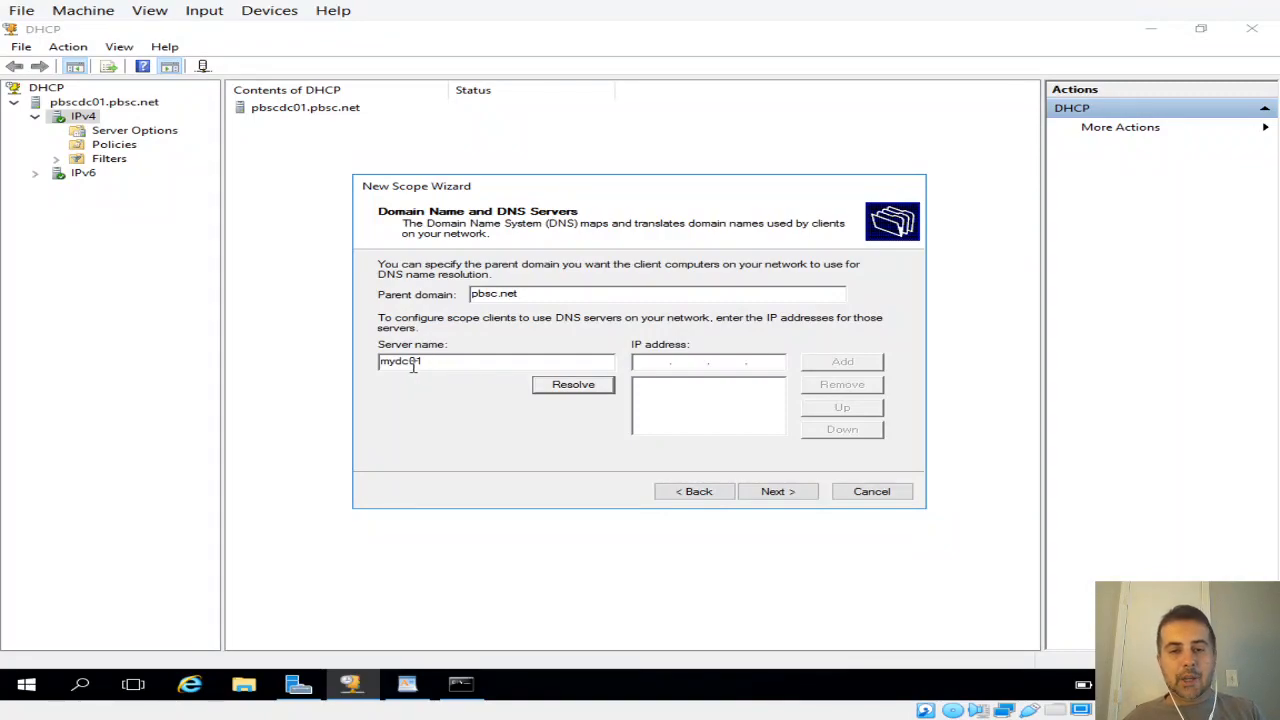
left_click_drag(428, 363, 363, 370)
type("pbscdc")
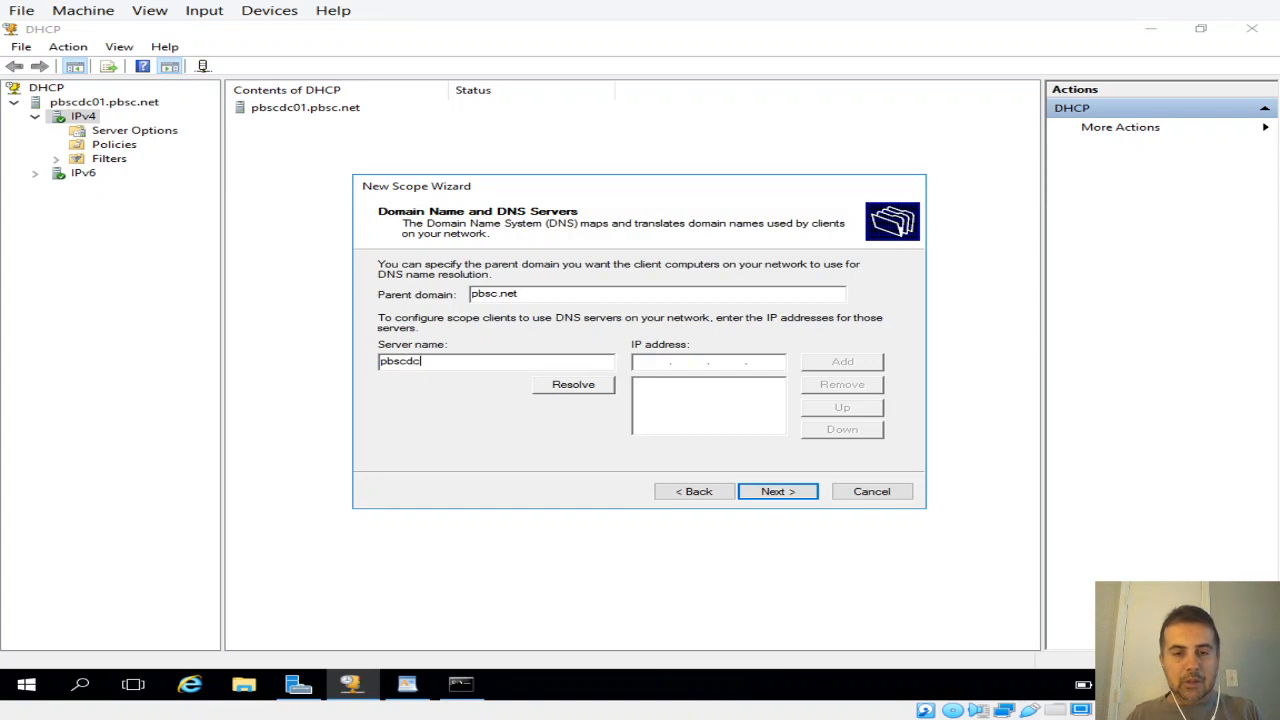
type("01")
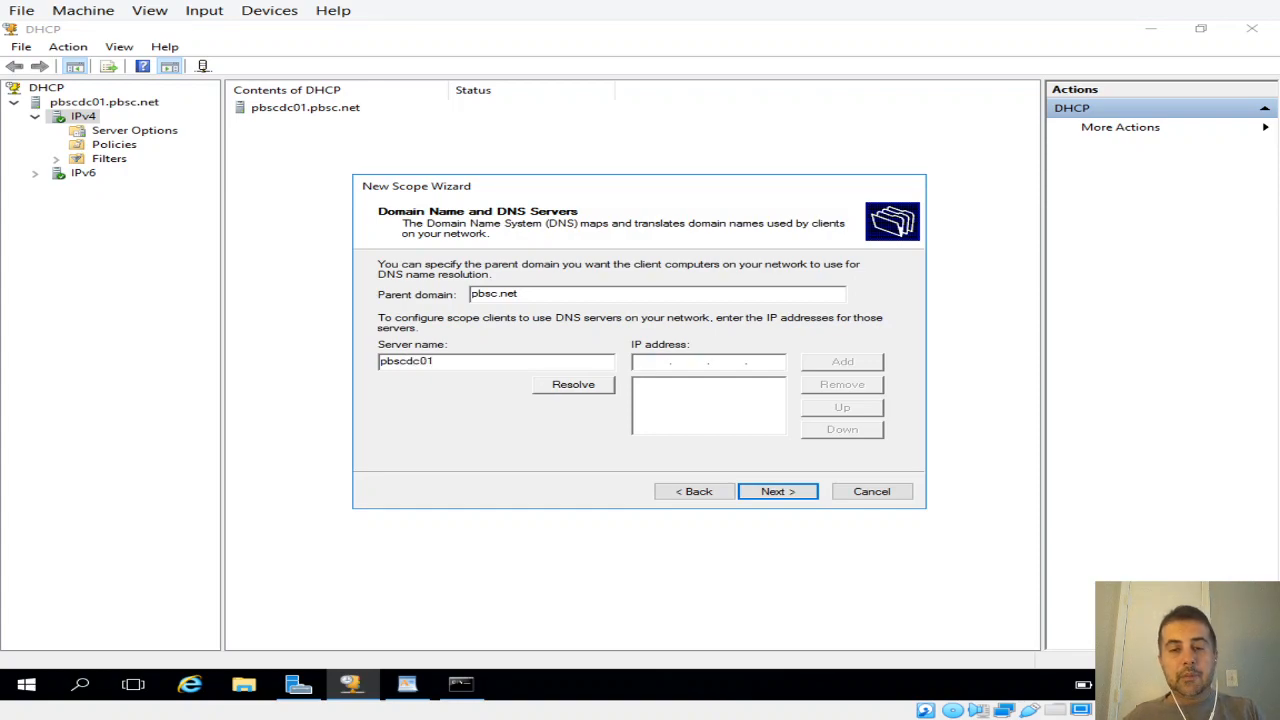
left_click(556, 386)
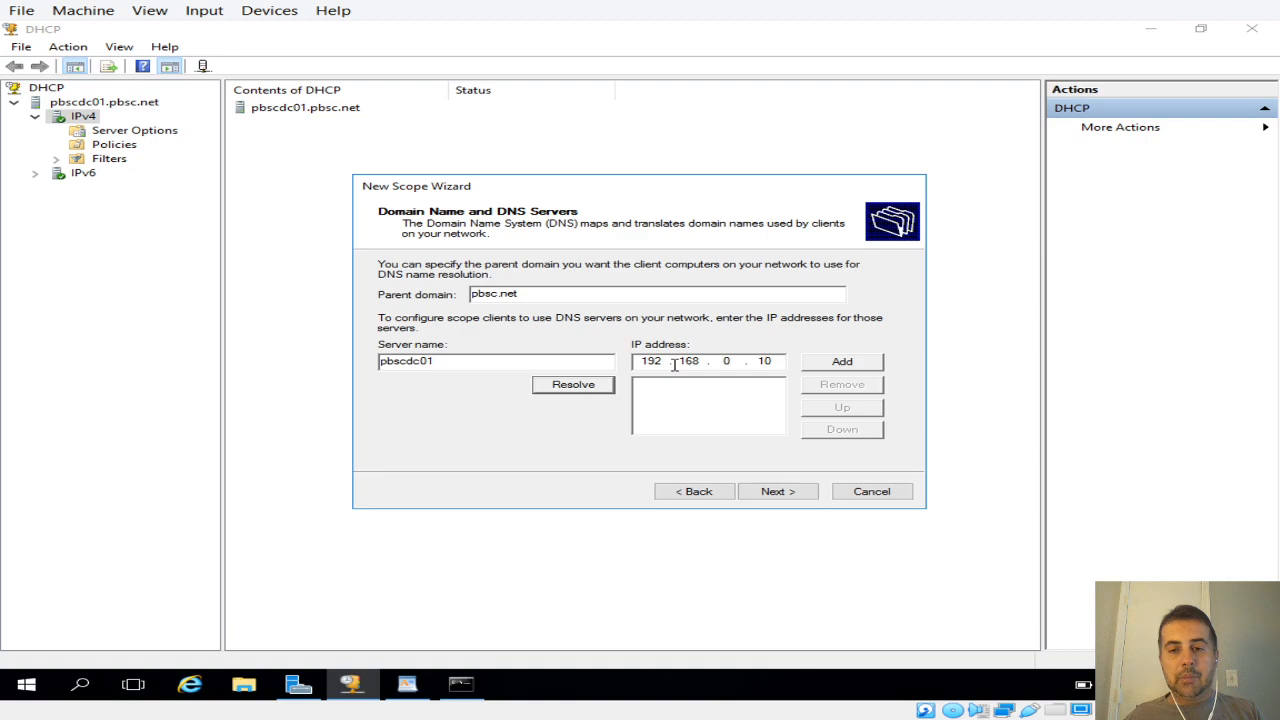
left_click(838, 368)
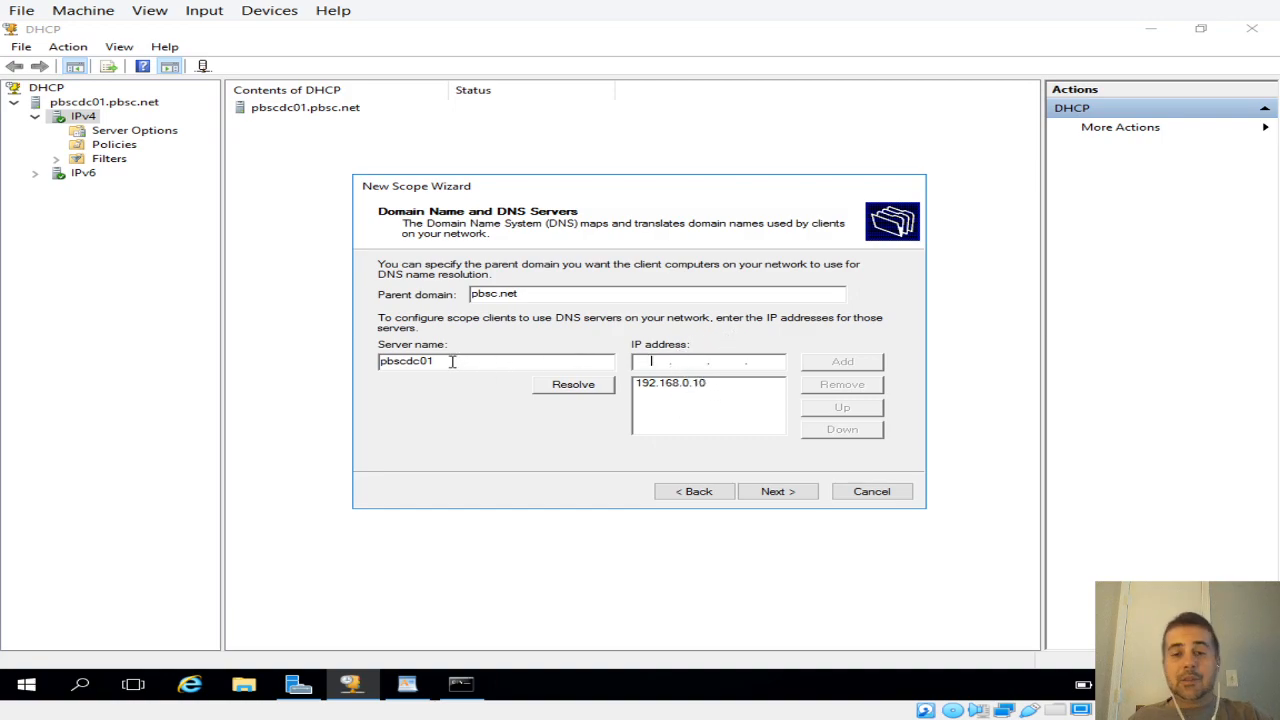
left_click(645, 361)
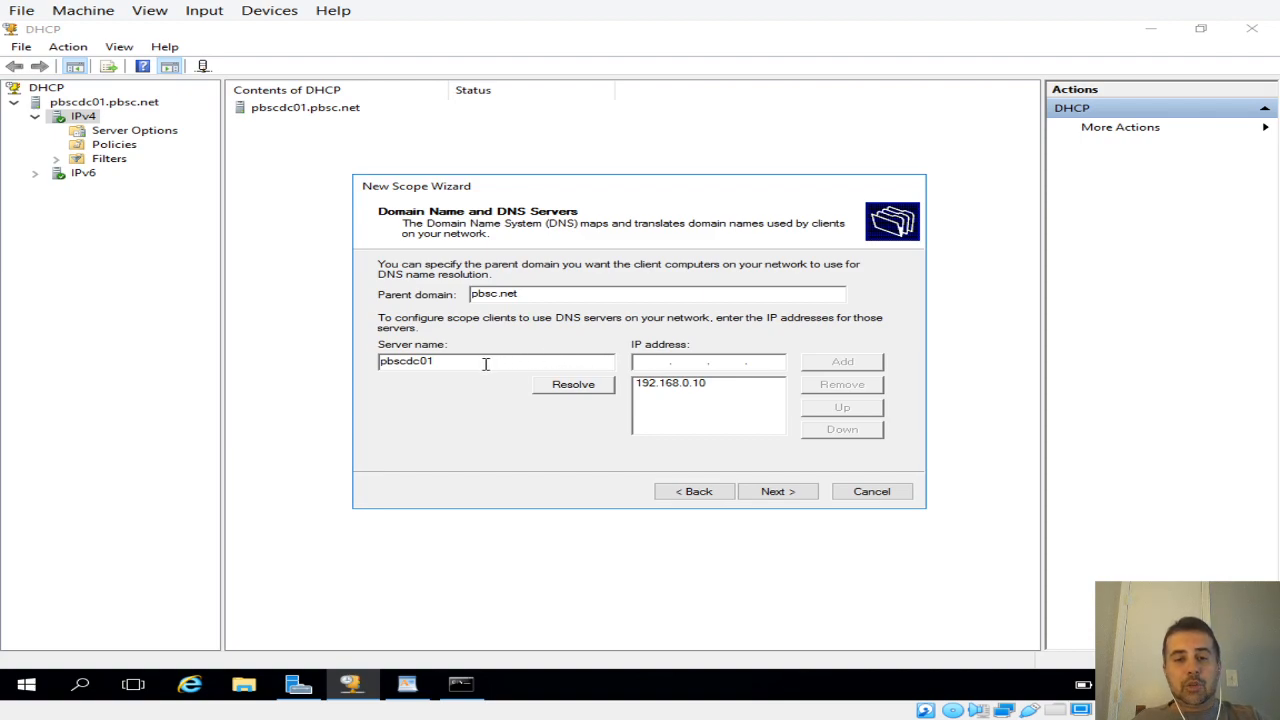
left_click_drag(466, 363, 366, 363)
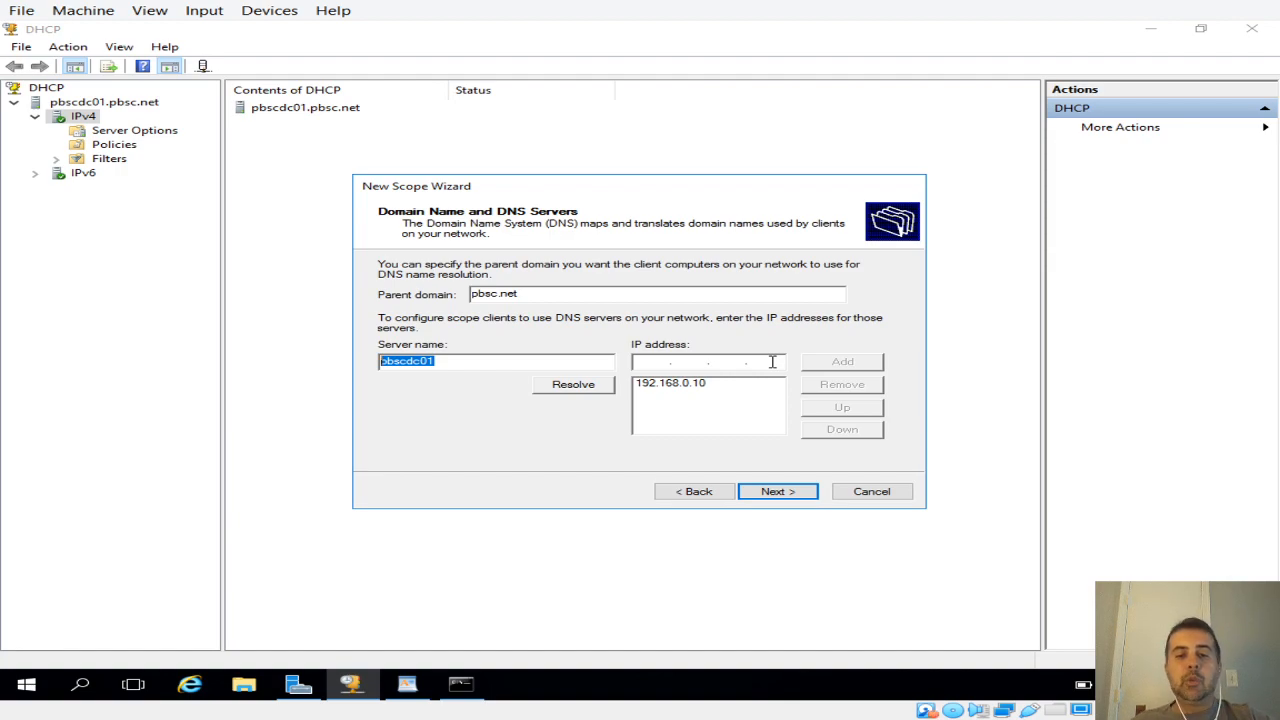
left_click_drag(491, 360, 379, 359)
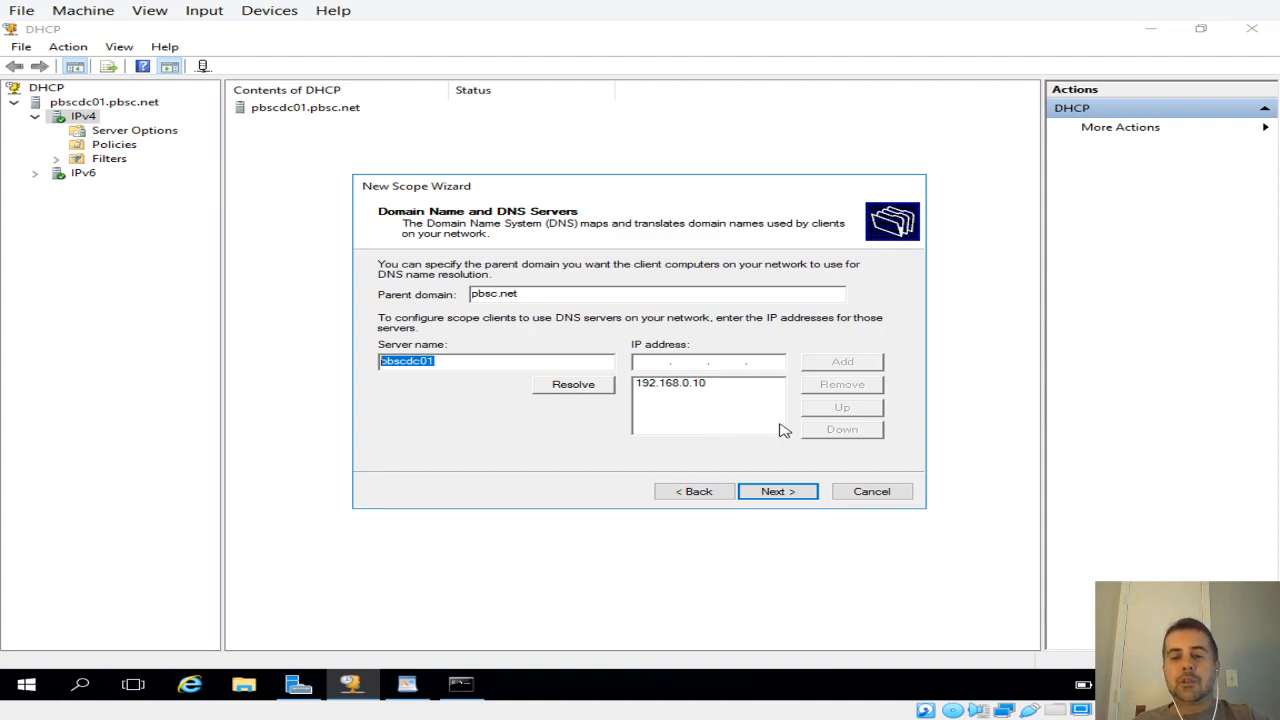
left_click(771, 490)
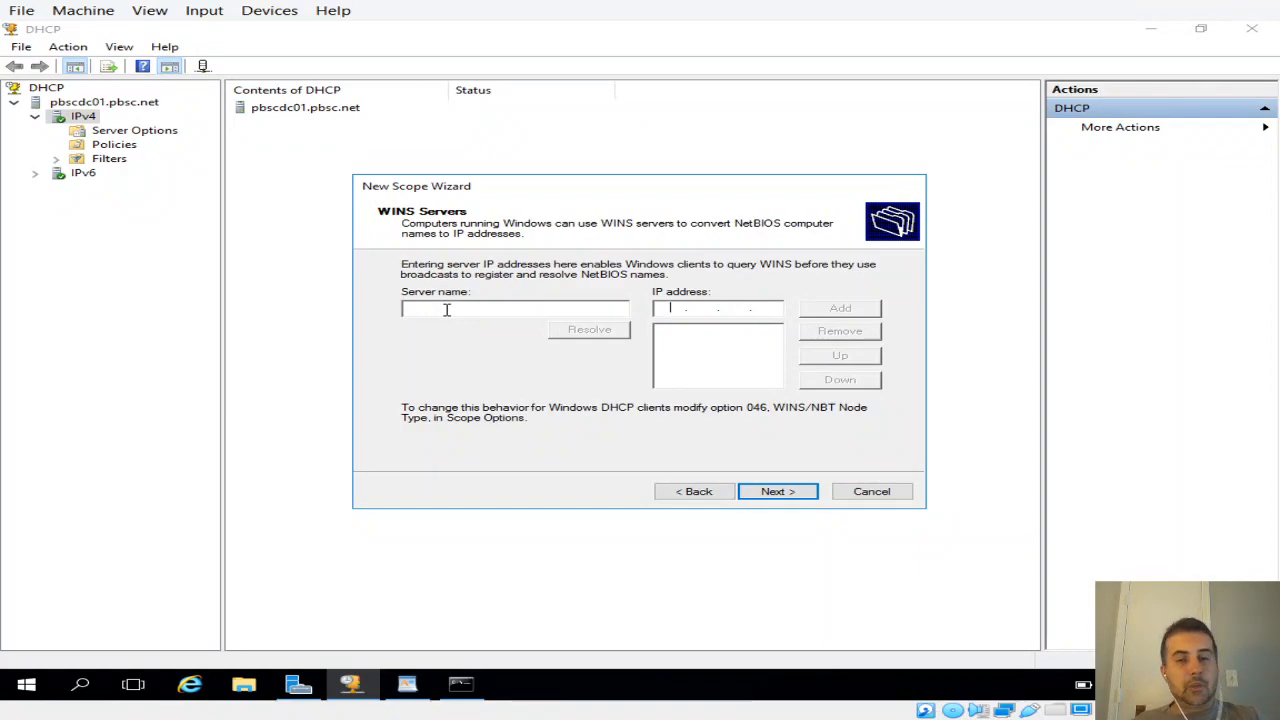
Step: Resolve the WINS server name pbscdc01 and add 192.168.0.10 as the scope's WINS server
type("p")
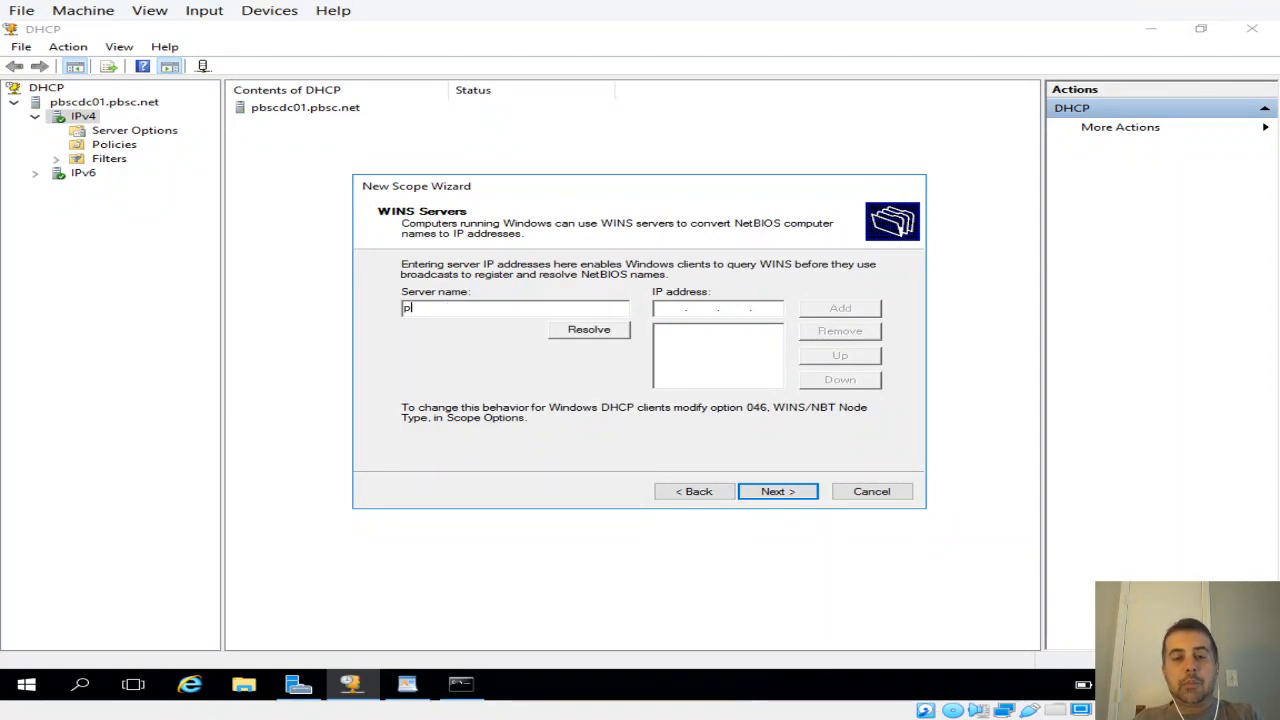
type("bscdc01")
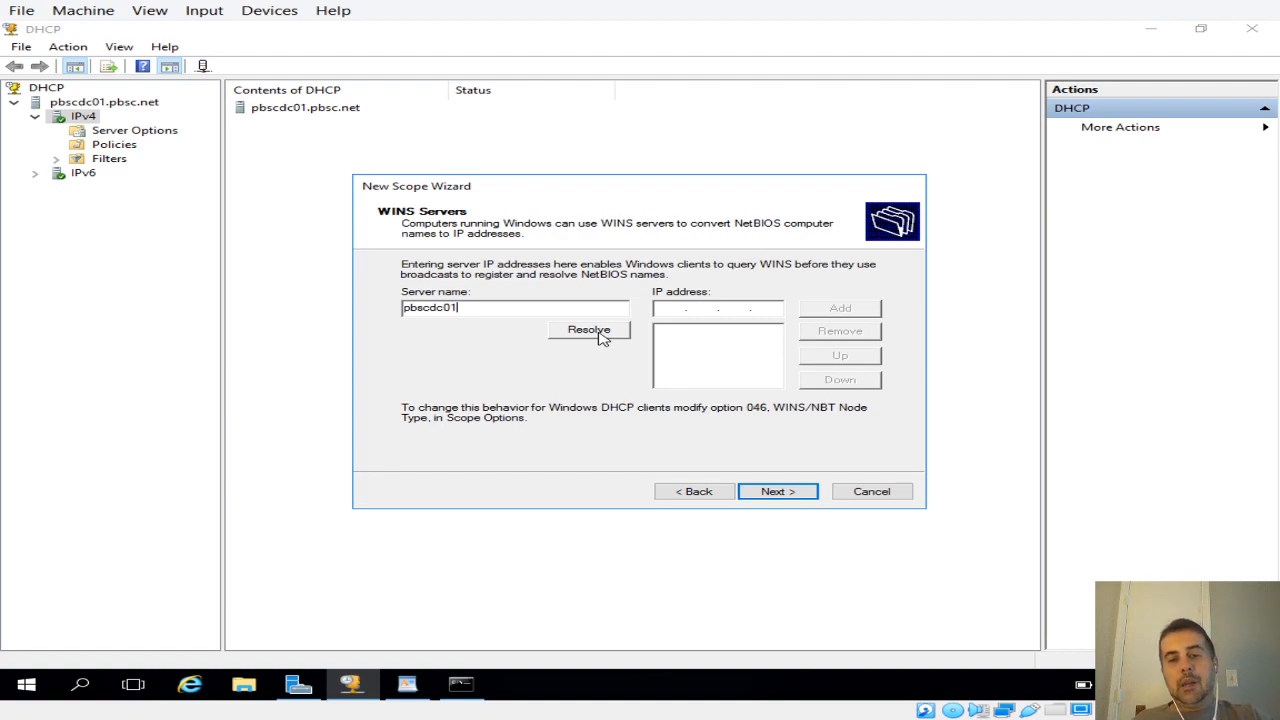
left_click(598, 338)
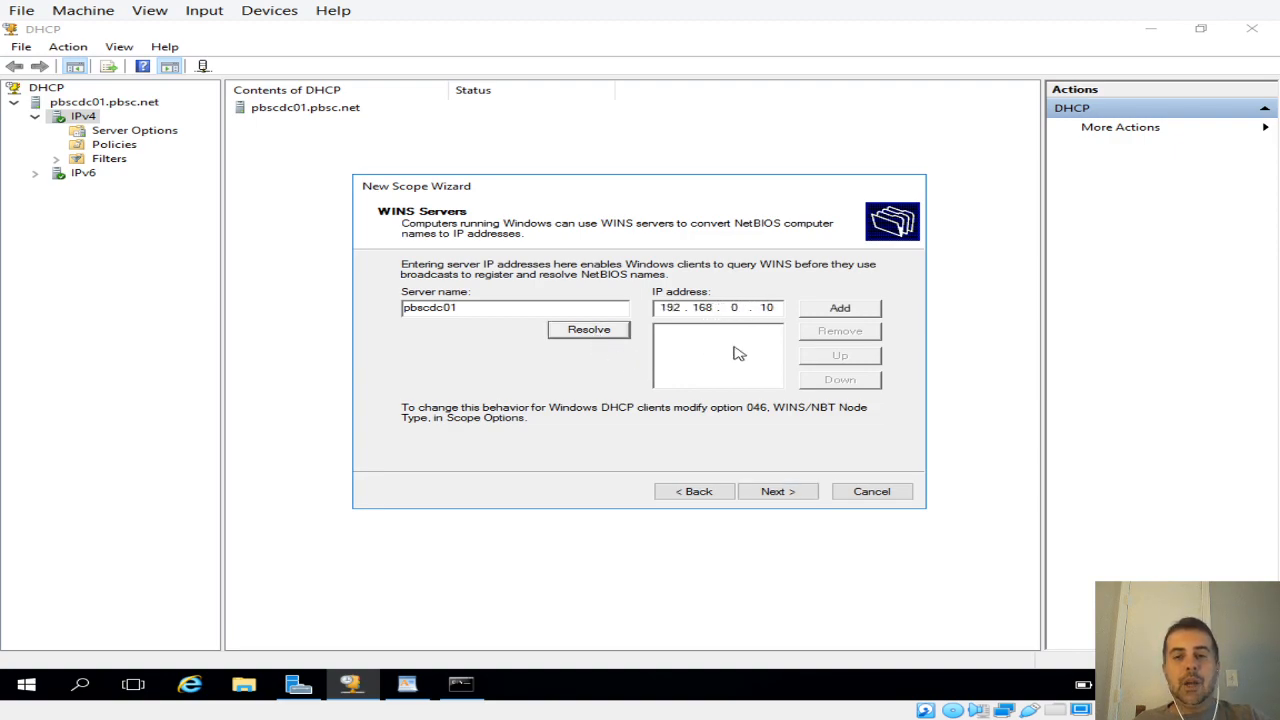
left_click(852, 312)
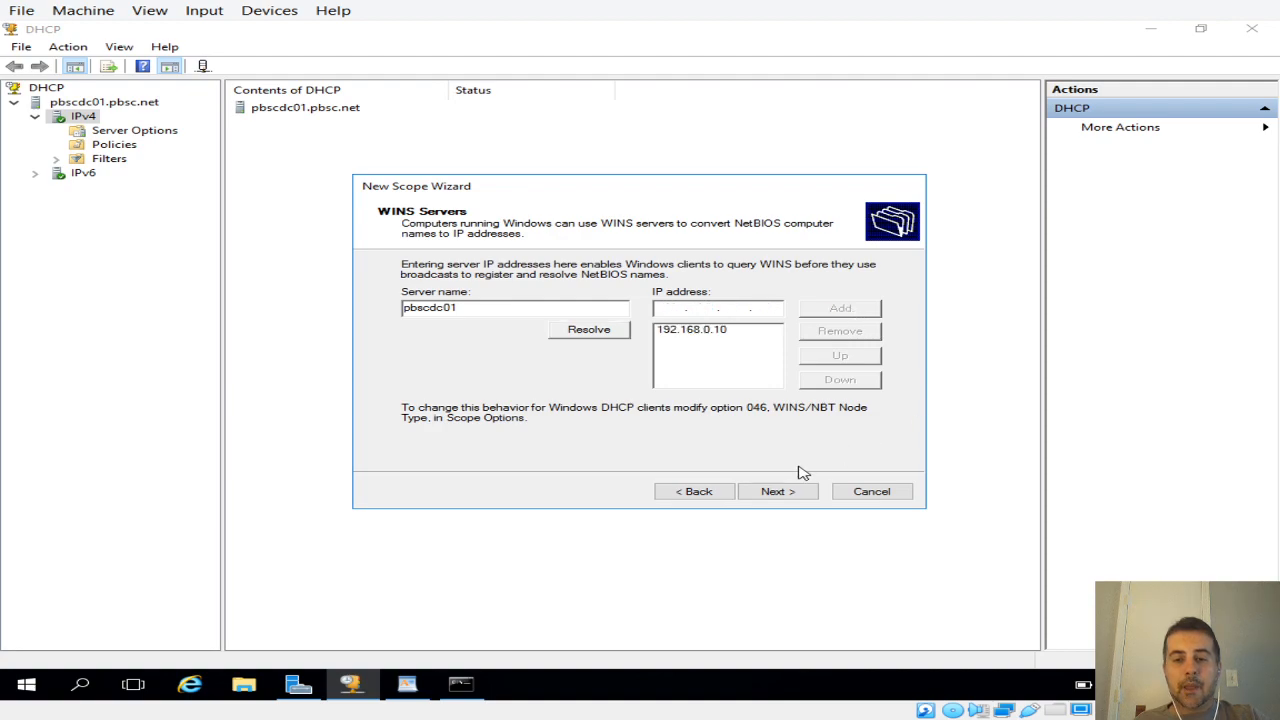
Step: Choose to activate the scope now and finish the New Scope Wizard
left_click(777, 491)
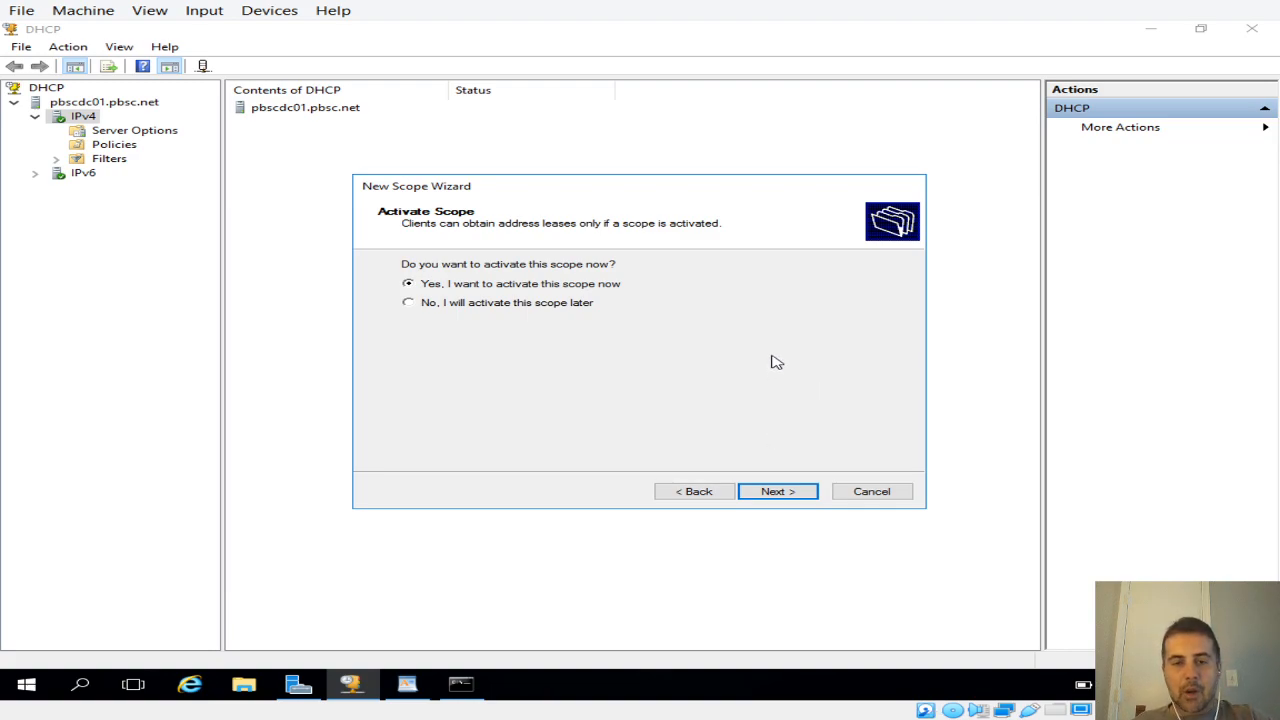
left_click(778, 494)
left_click(778, 492)
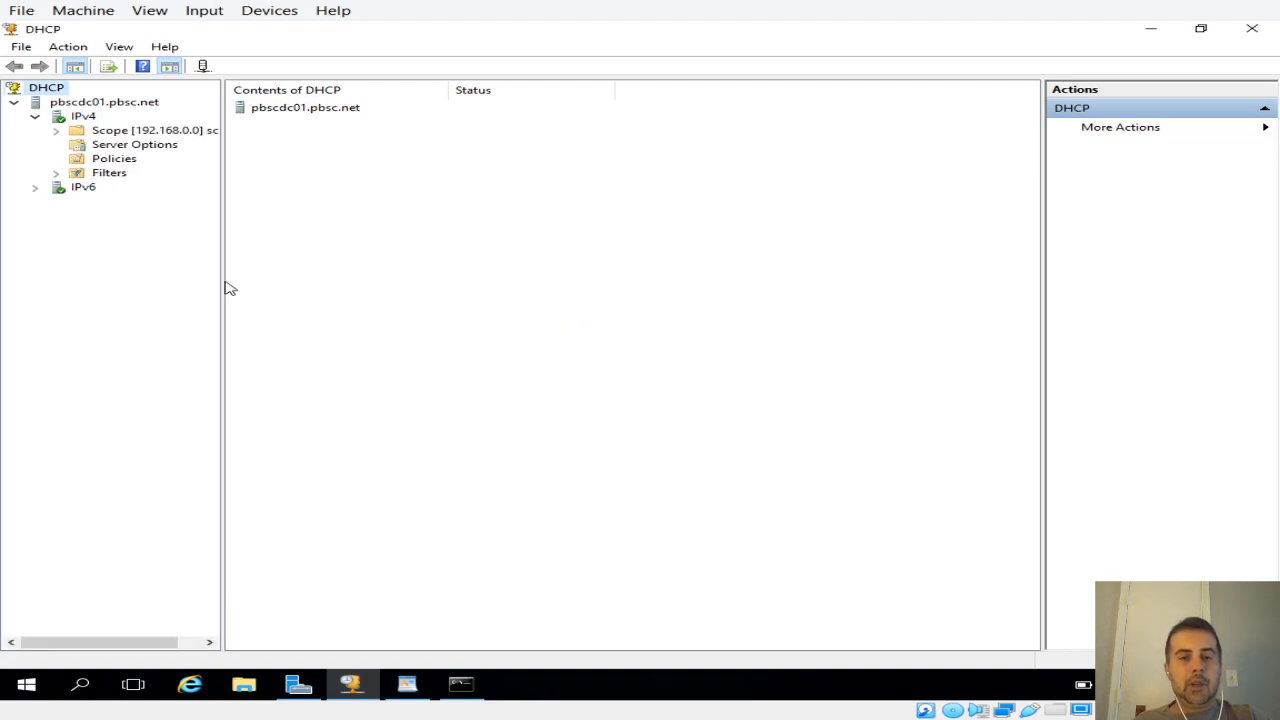
Step: Widen the console tree, expand scope0, and examine the distribution range in its address pool
left_click_drag(223, 285, 345, 286)
double_click(243, 136)
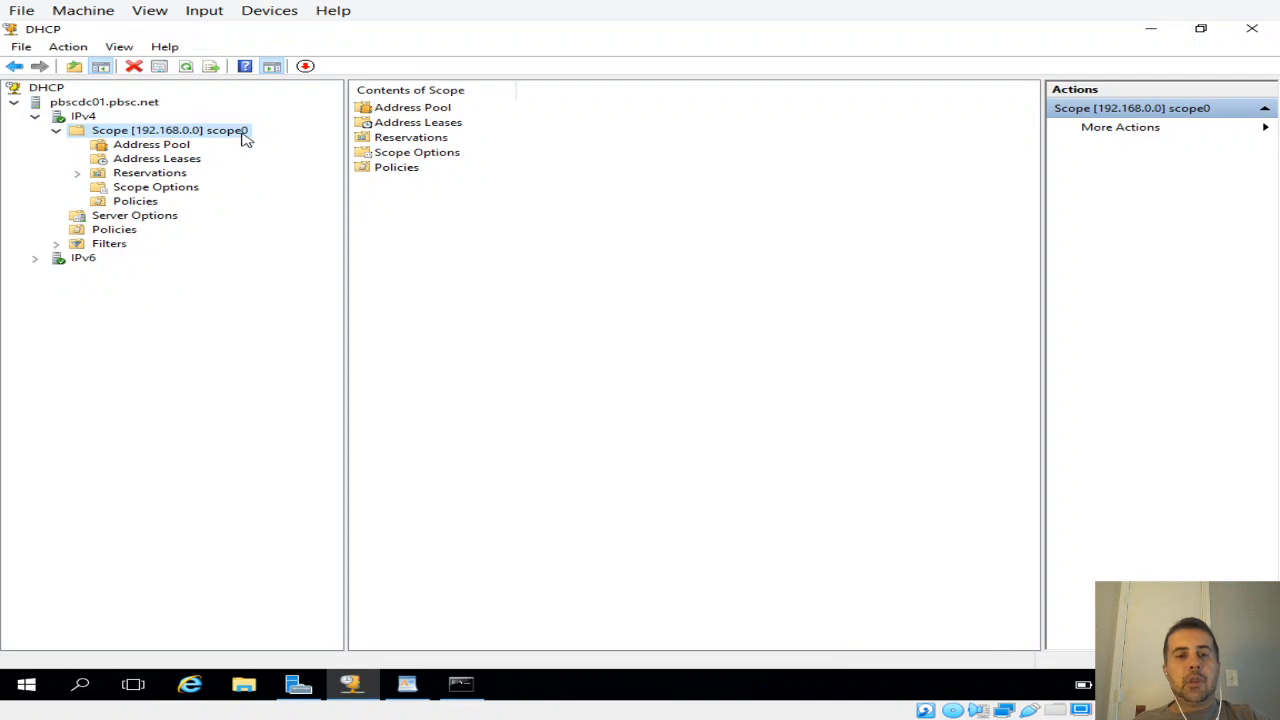
double_click(396, 111)
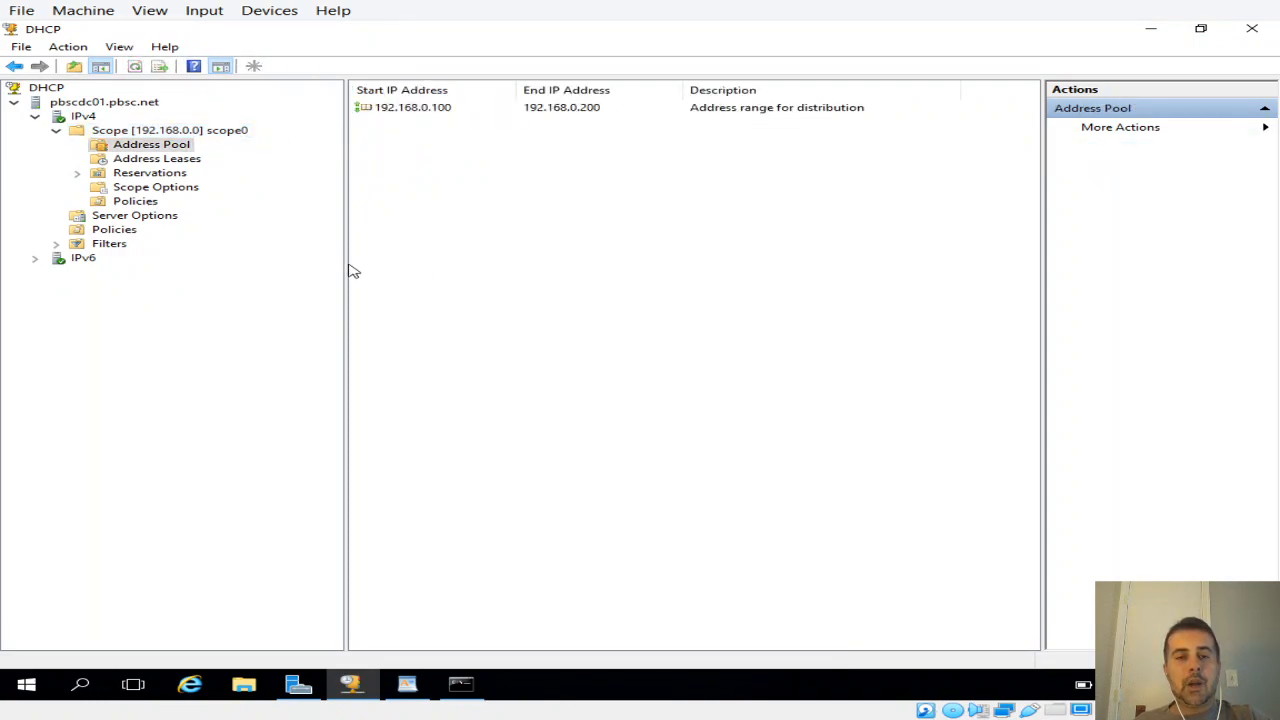
left_click_drag(331, 263, 317, 263)
left_click(418, 112)
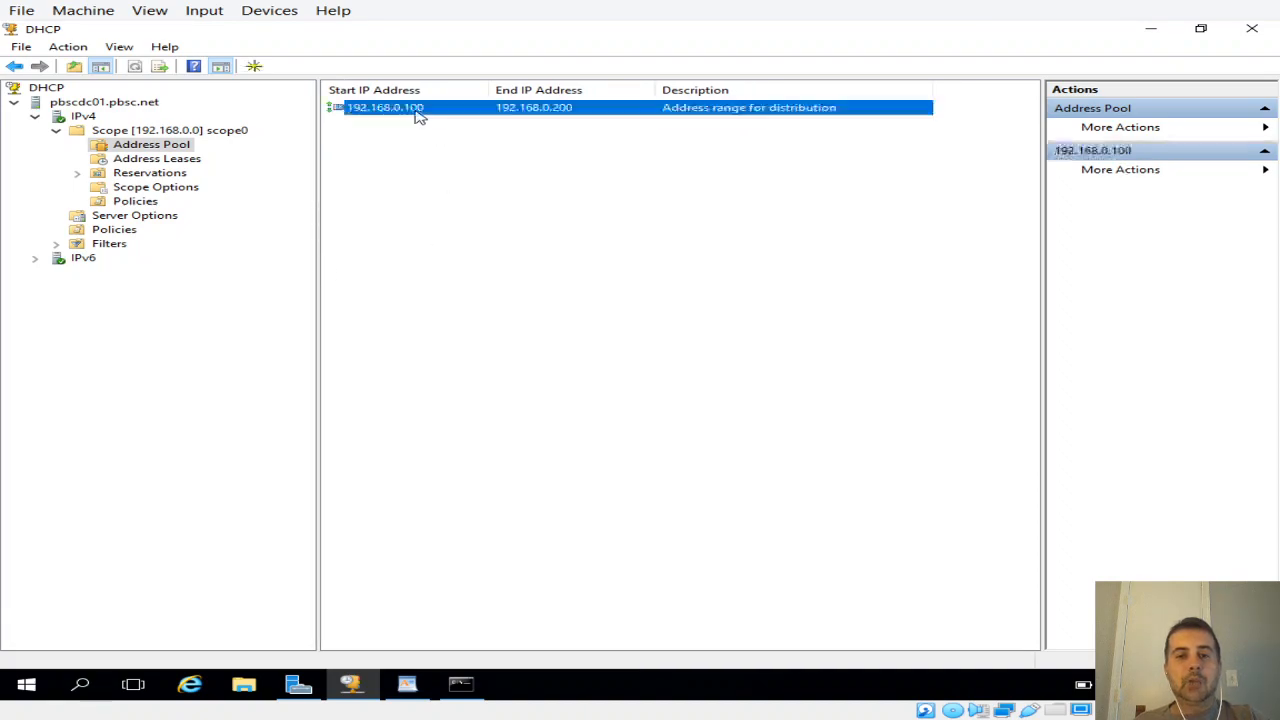
right_click(575, 110)
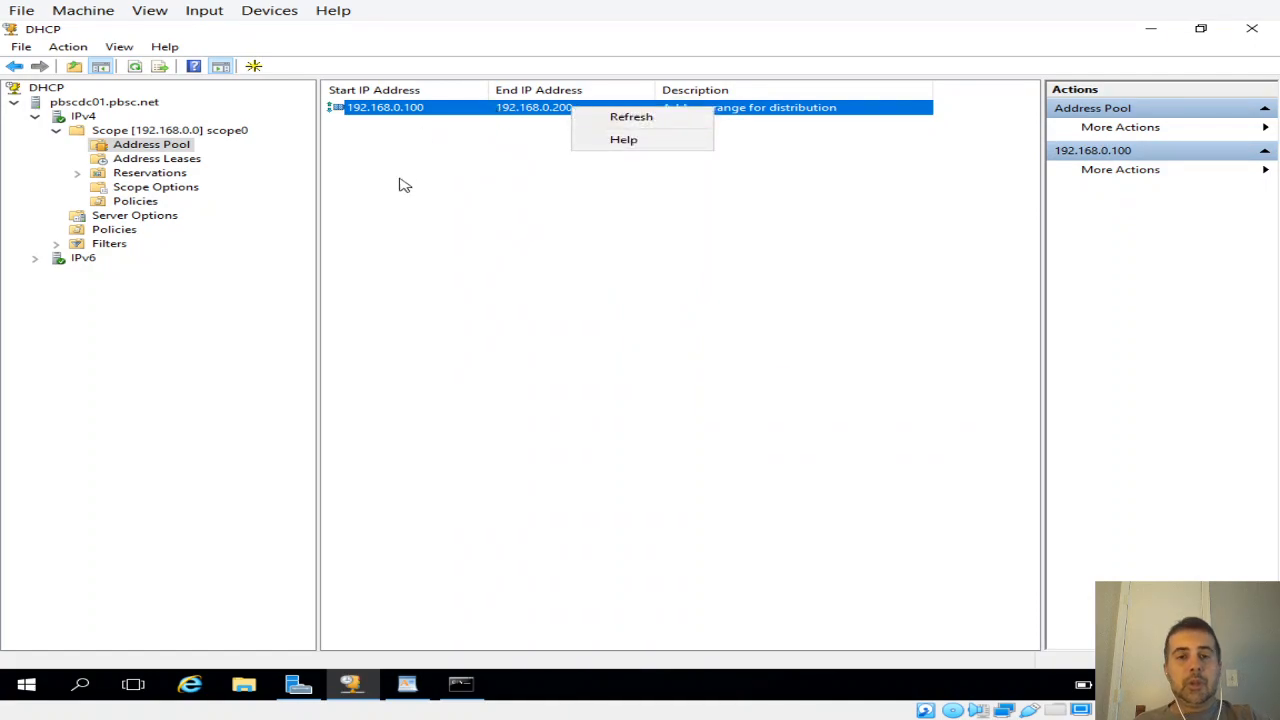
left_click(434, 196)
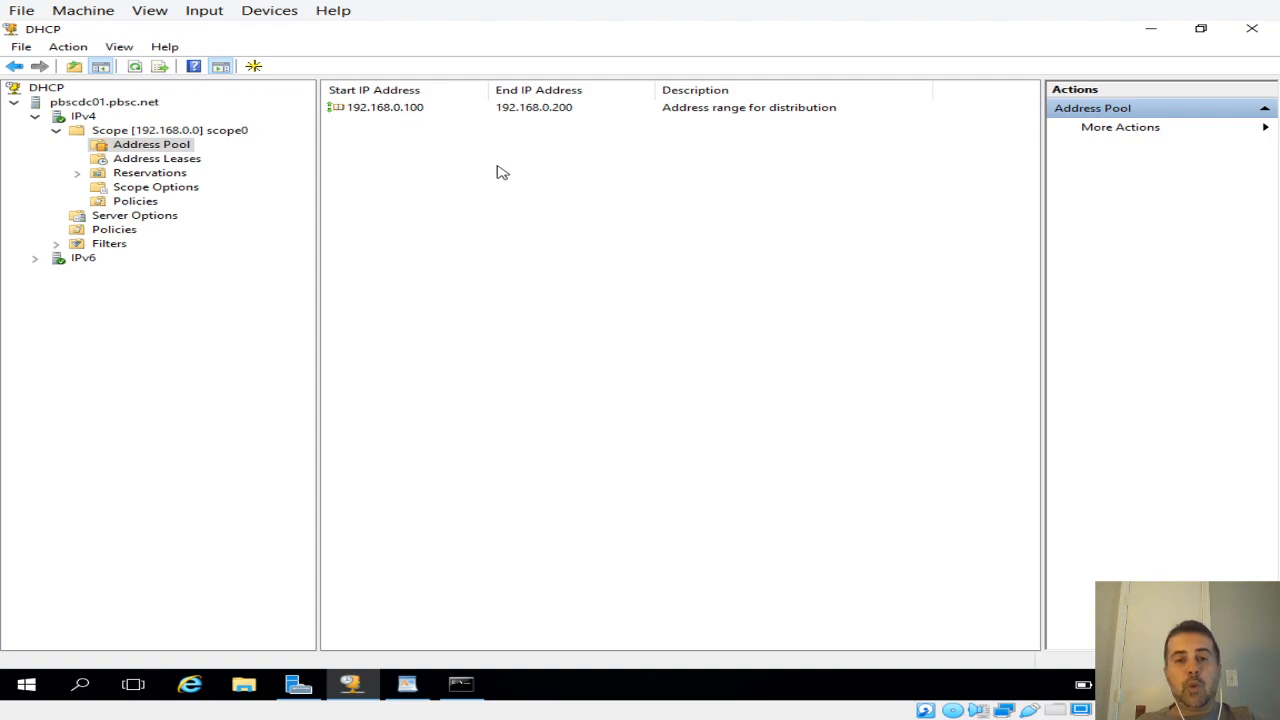
left_click(413, 113)
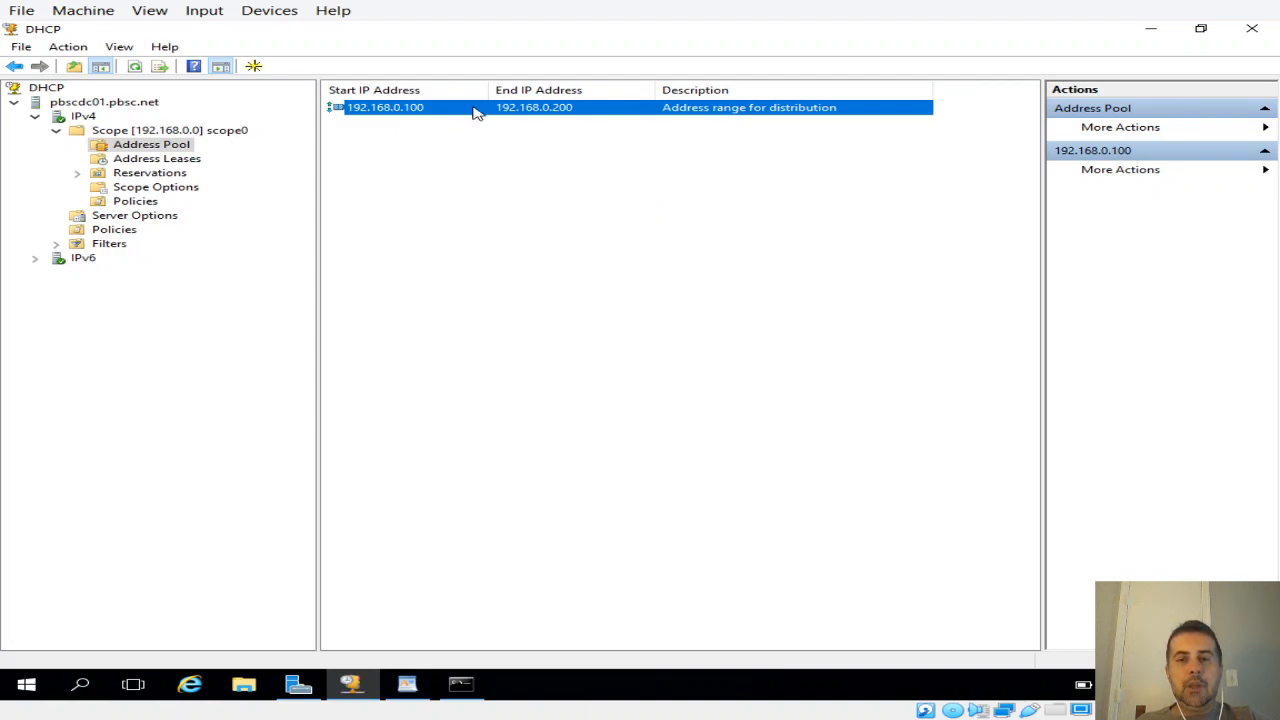
Step: Review scope0's router, DNS server, domain name and WINS entries in its scope options, and view the scope's policies
left_click(167, 192)
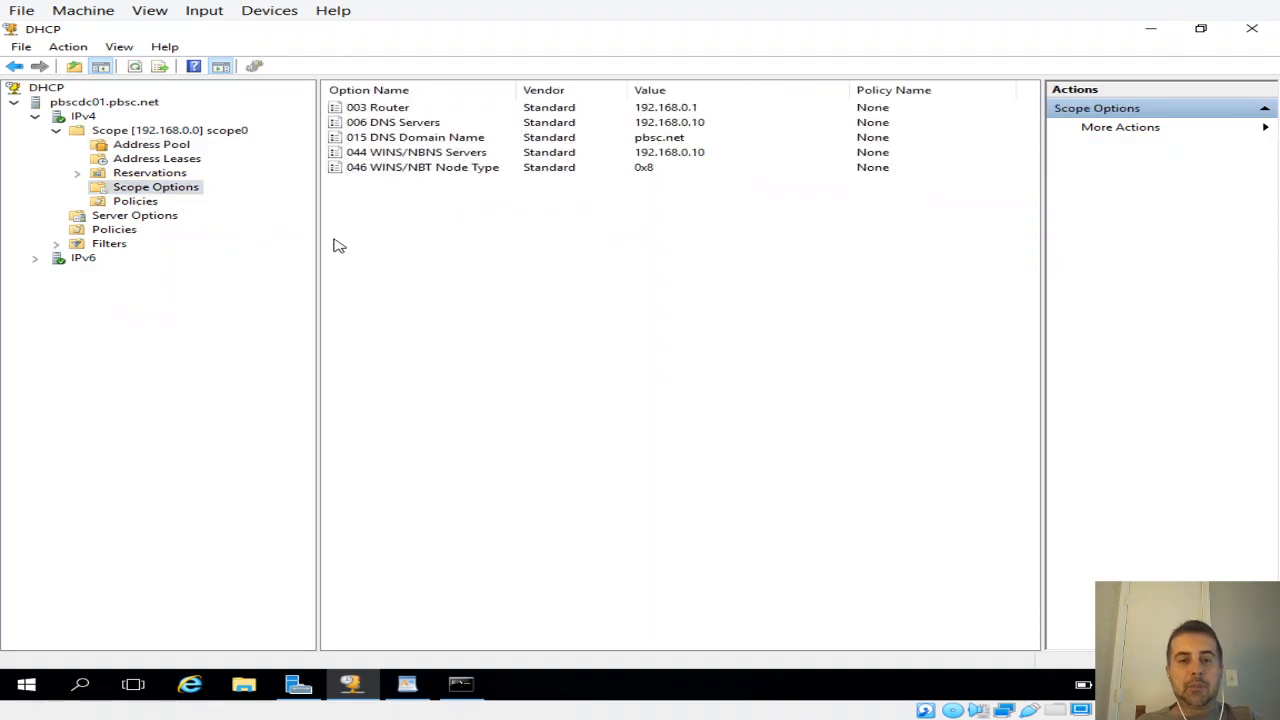
left_click_drag(314, 237, 295, 238)
left_click(392, 110)
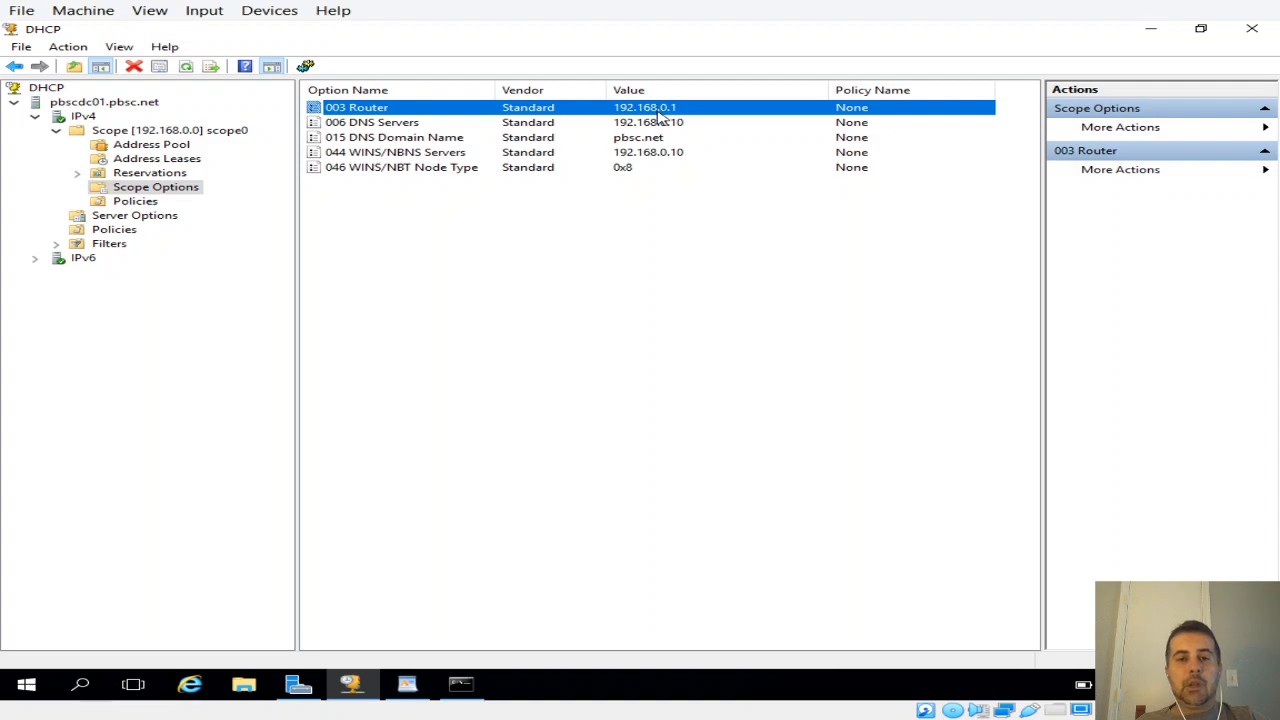
left_click(437, 126)
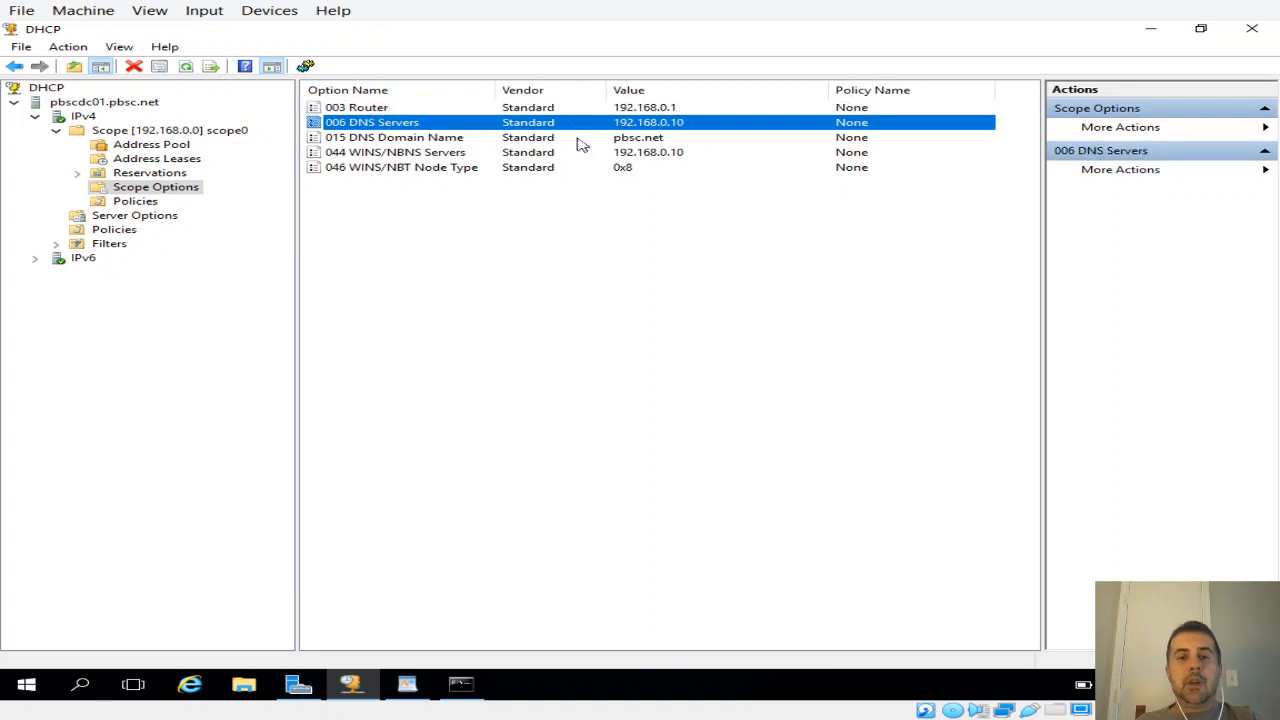
left_click(447, 142)
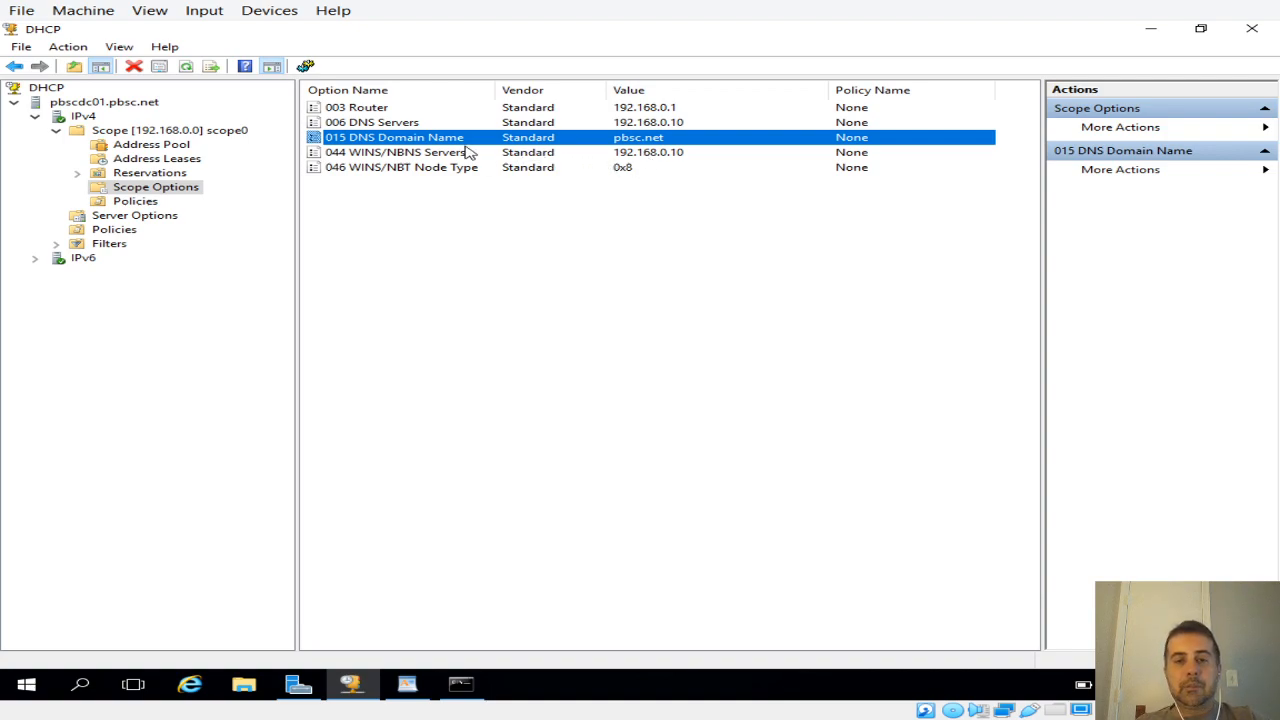
left_click(658, 152)
left_click(656, 140)
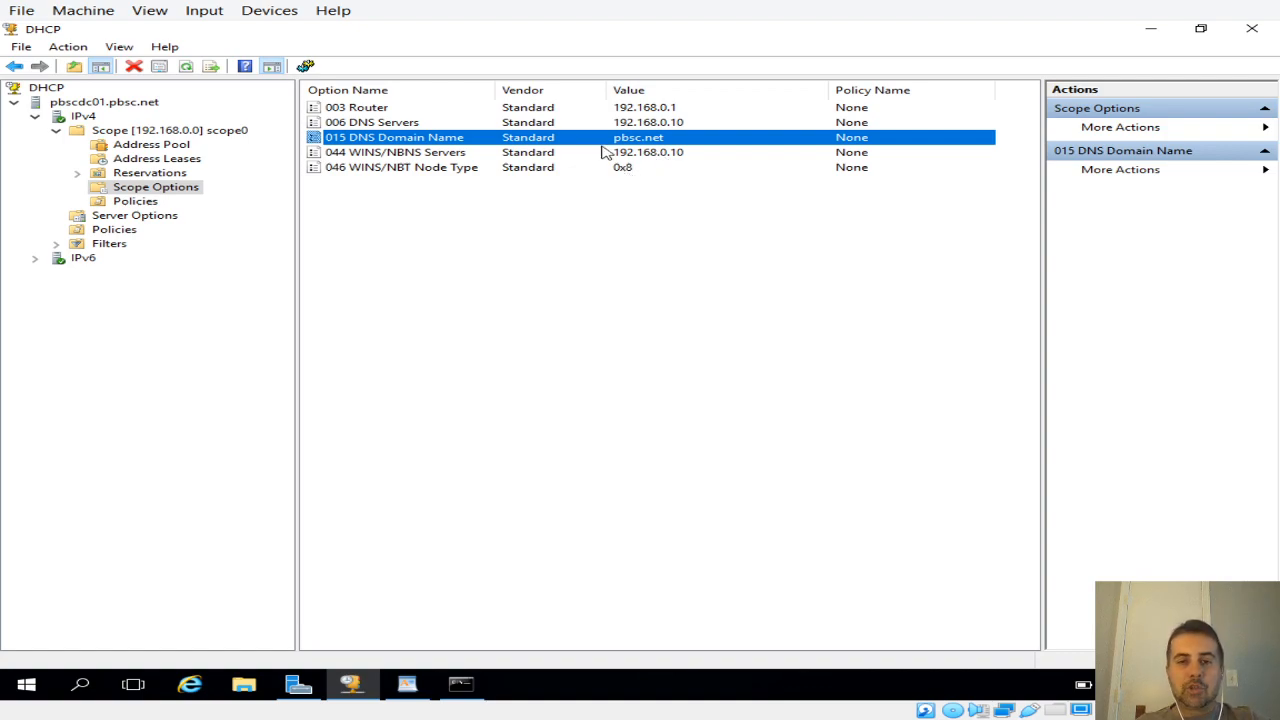
left_click(398, 153)
left_click(391, 138)
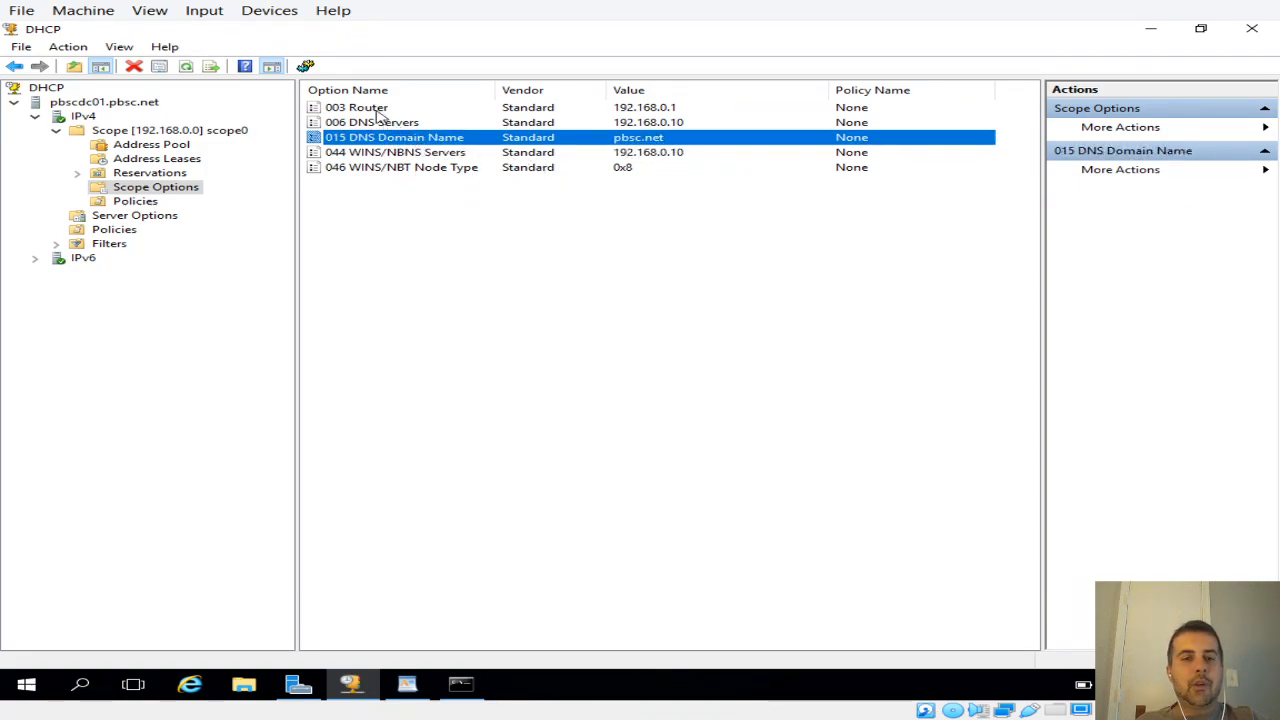
left_click(367, 108)
left_click(368, 122)
left_click(370, 138)
left_click(378, 153)
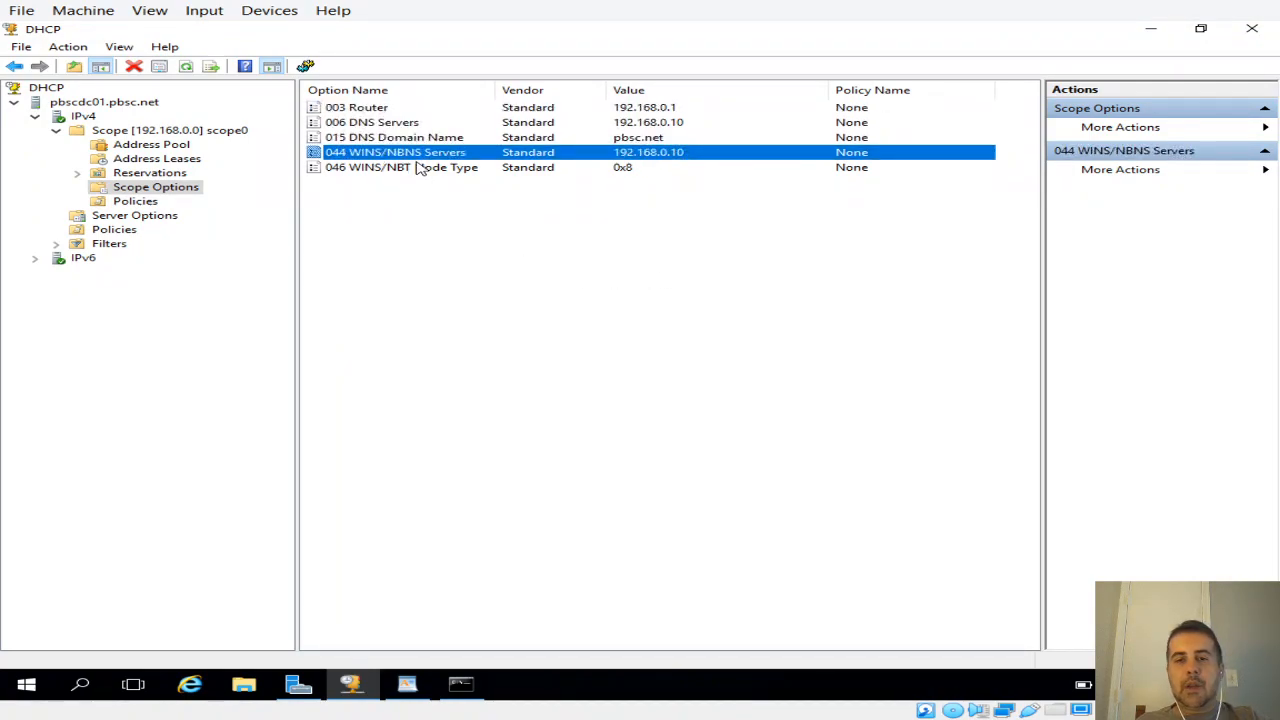
left_click(419, 168)
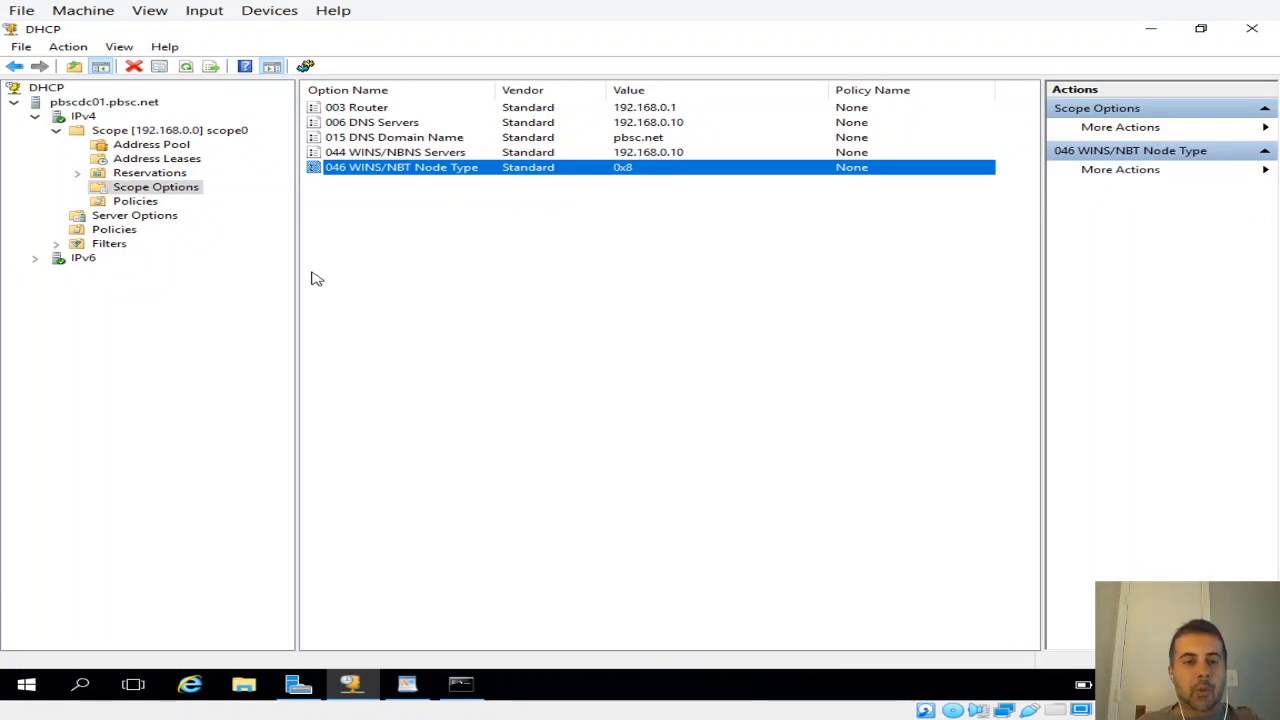
left_click(119, 203)
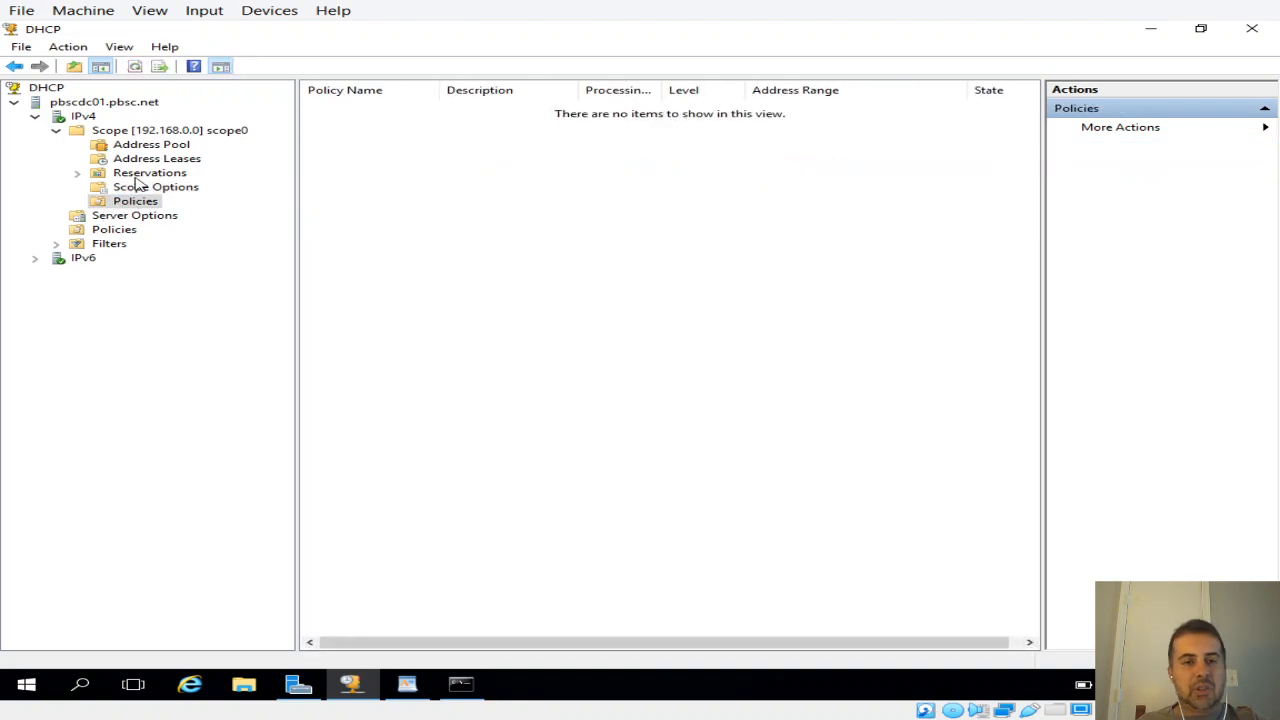
Step: Start a new reservation in scope0 named ws01 with the IP address 192.168.0.100
left_click(140, 176)
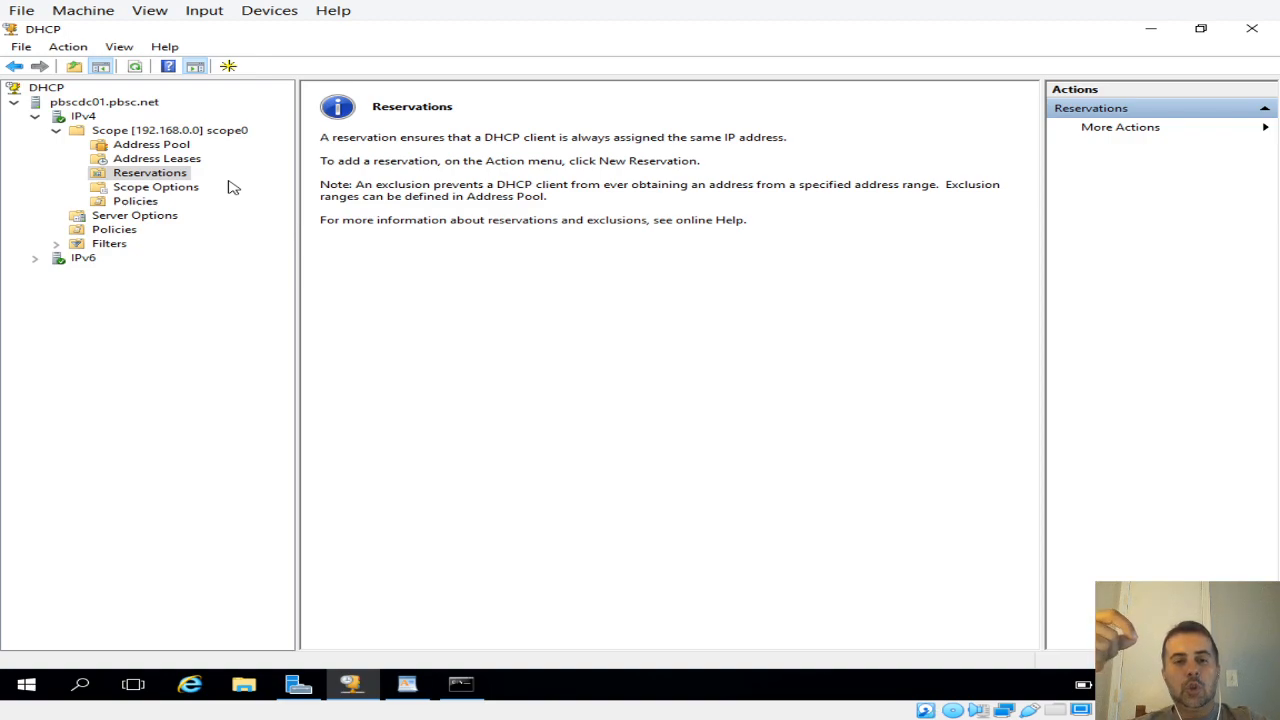
right_click(167, 172)
left_click(193, 181)
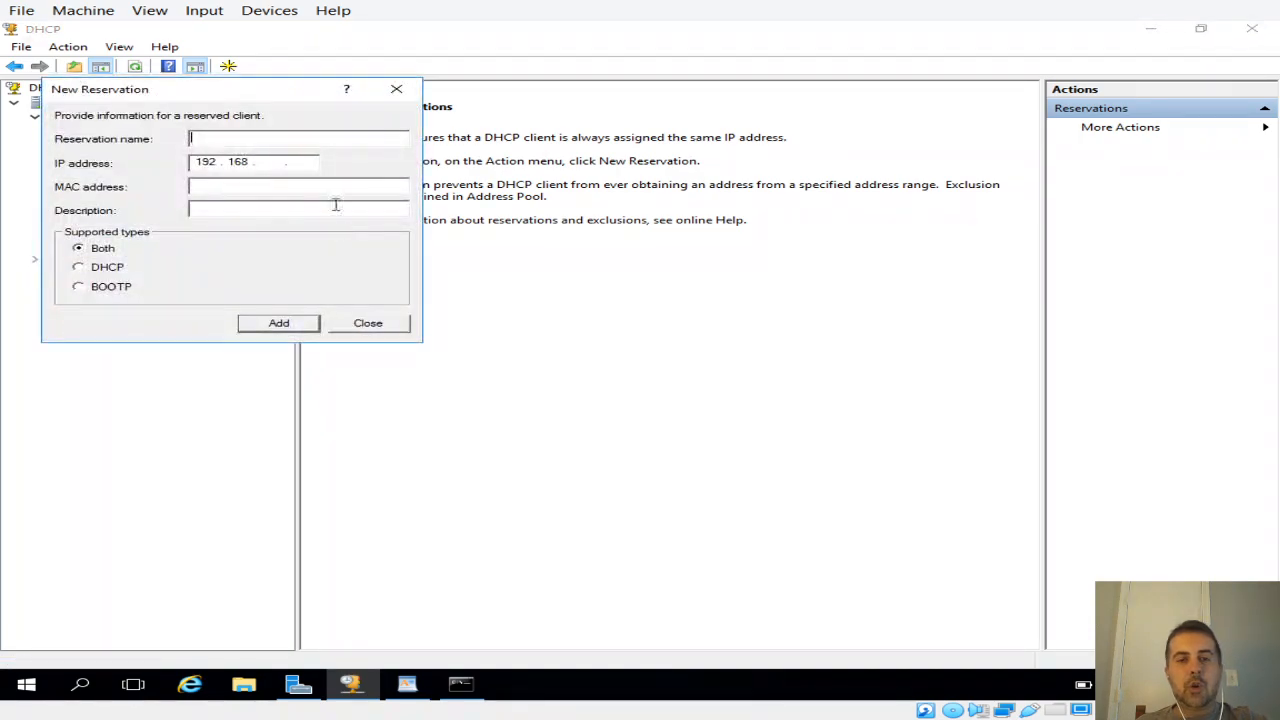
left_click_drag(252, 95, 610, 148)
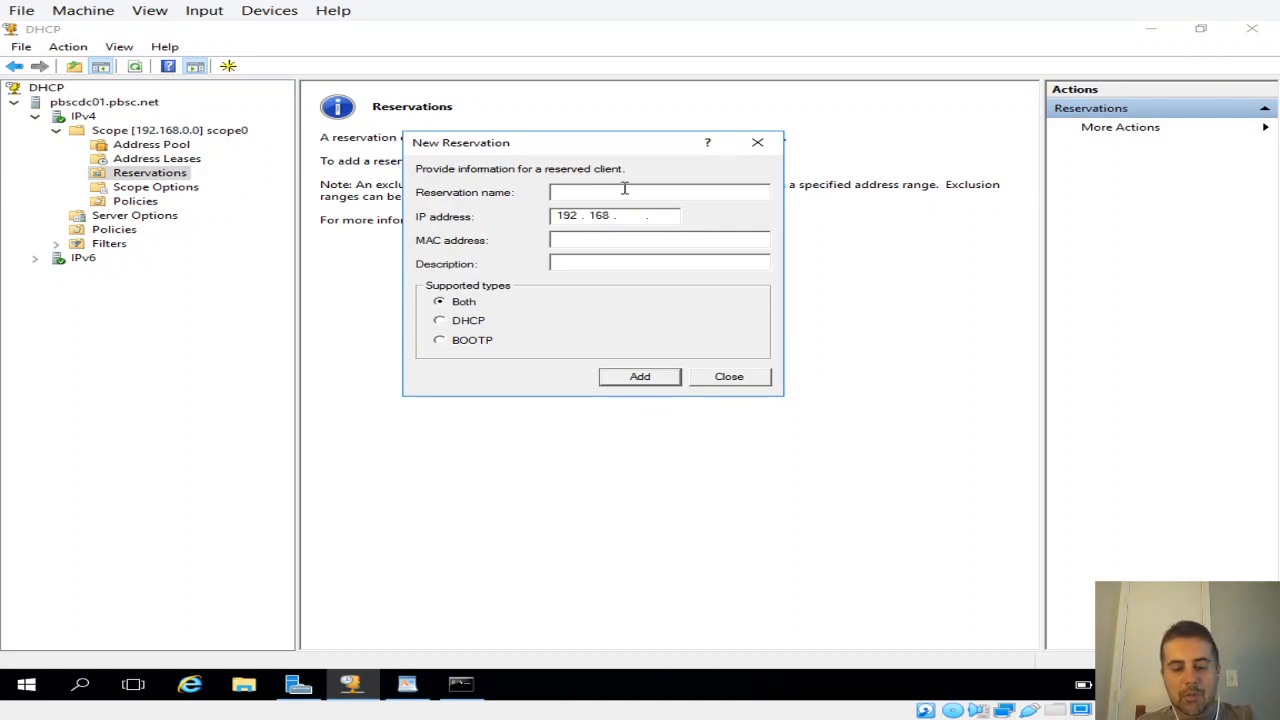
type("ws")
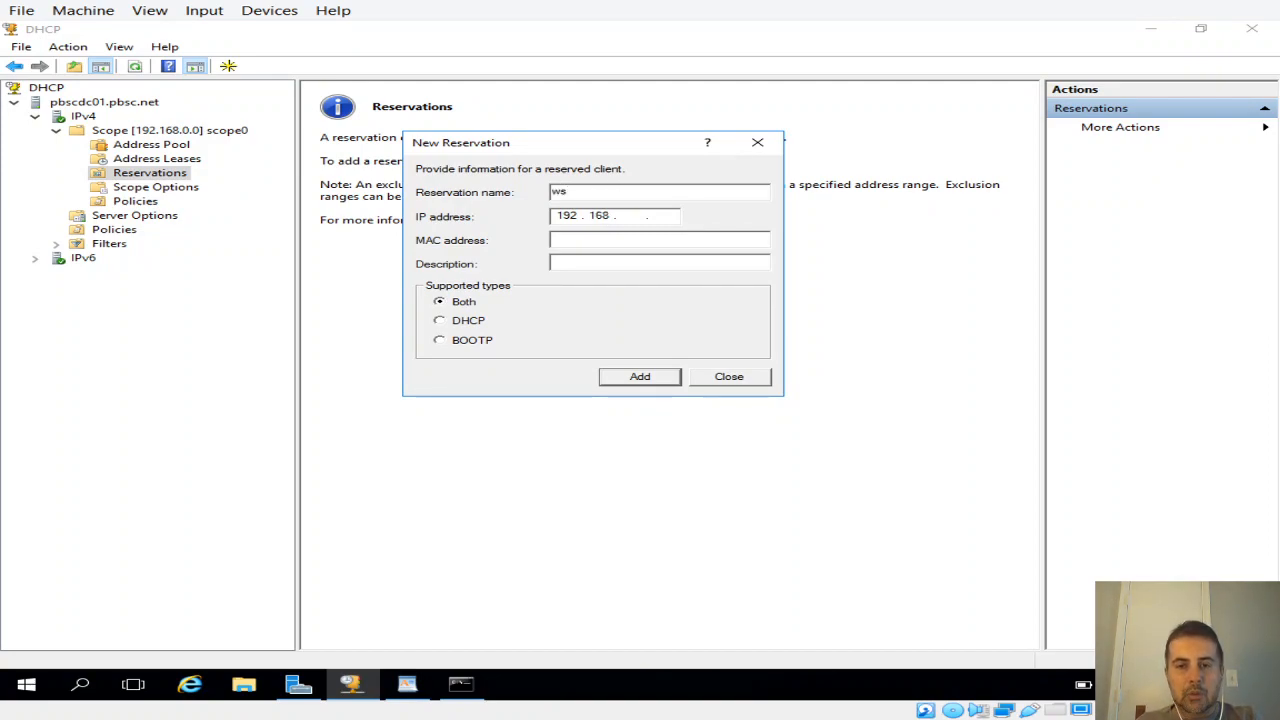
type("01")
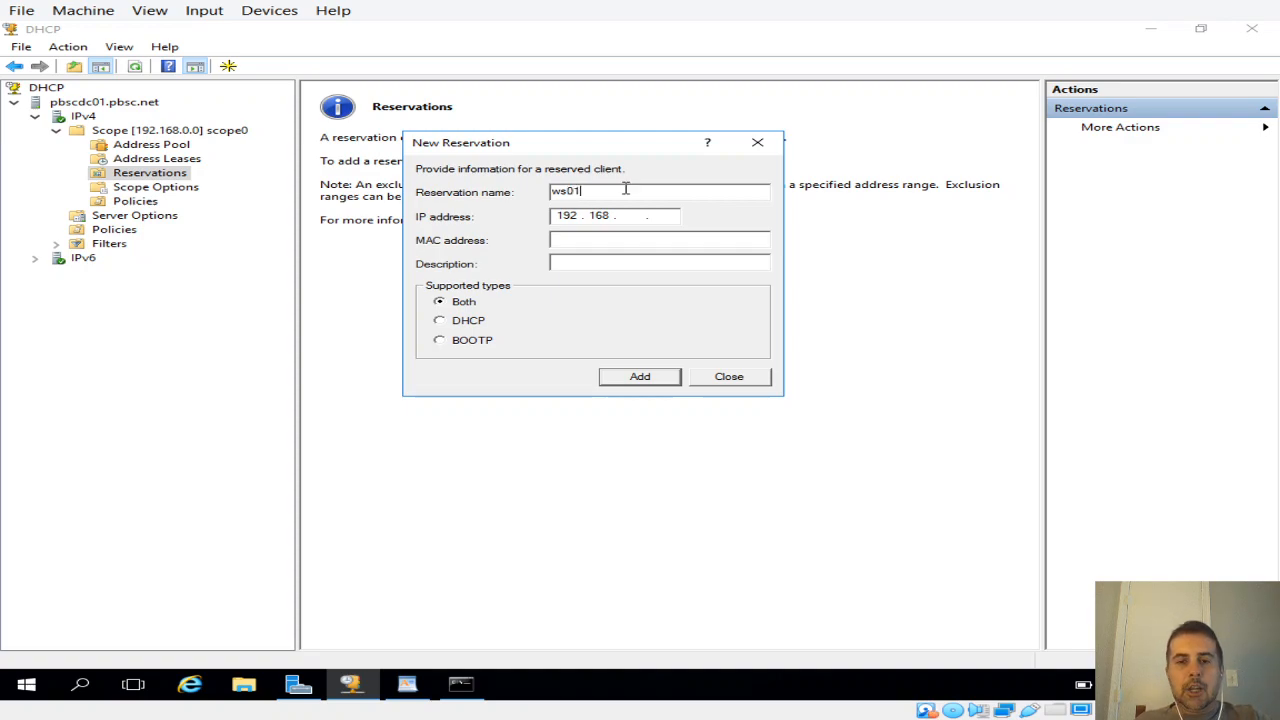
left_click(630, 217)
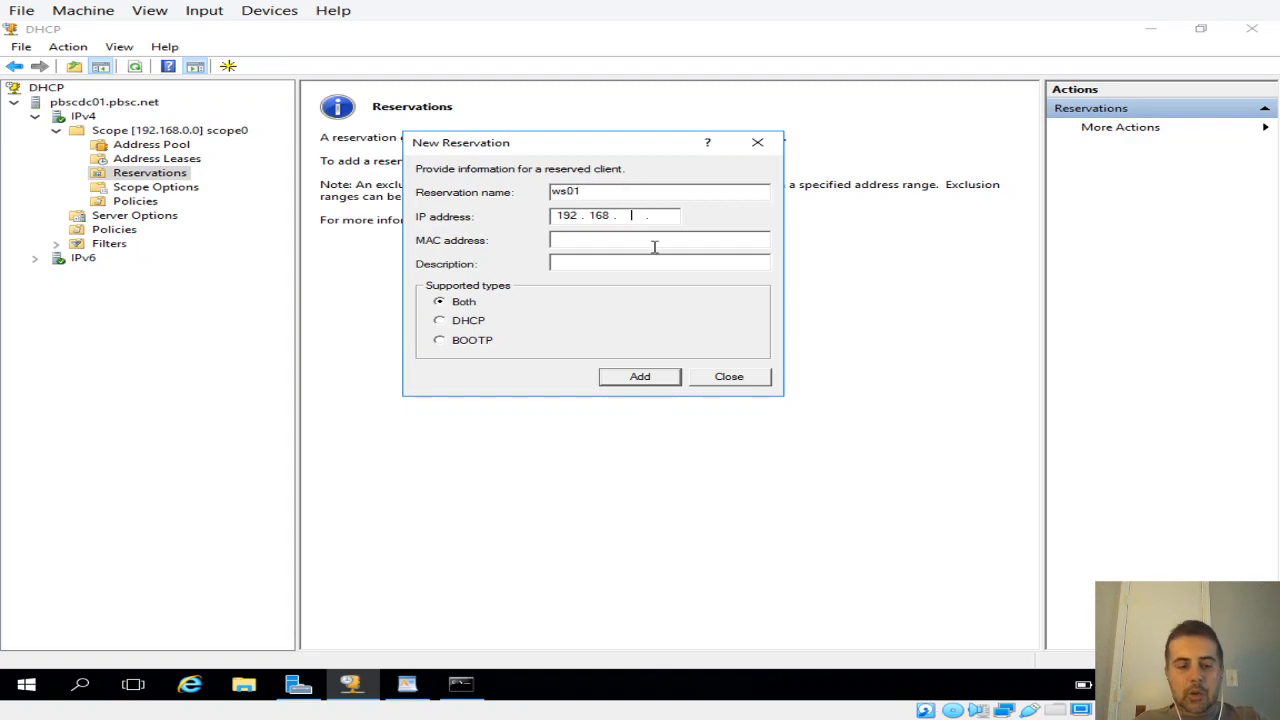
type("0 . ")
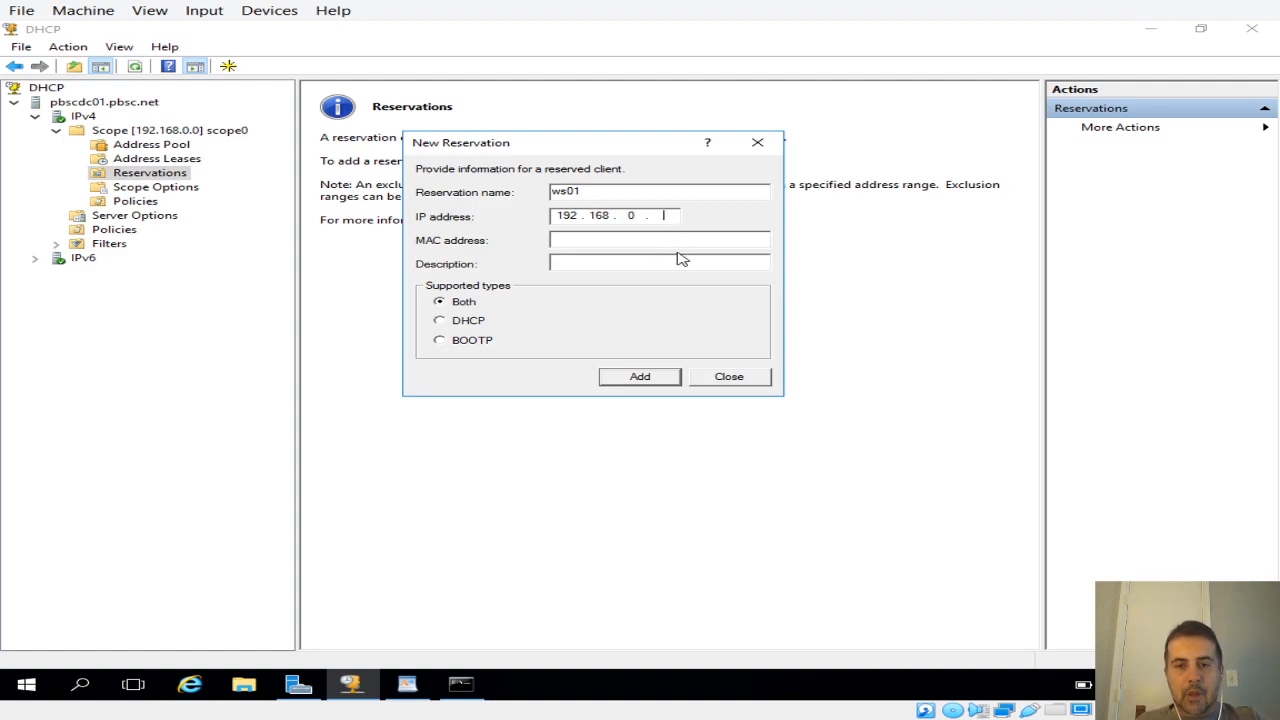
type("100")
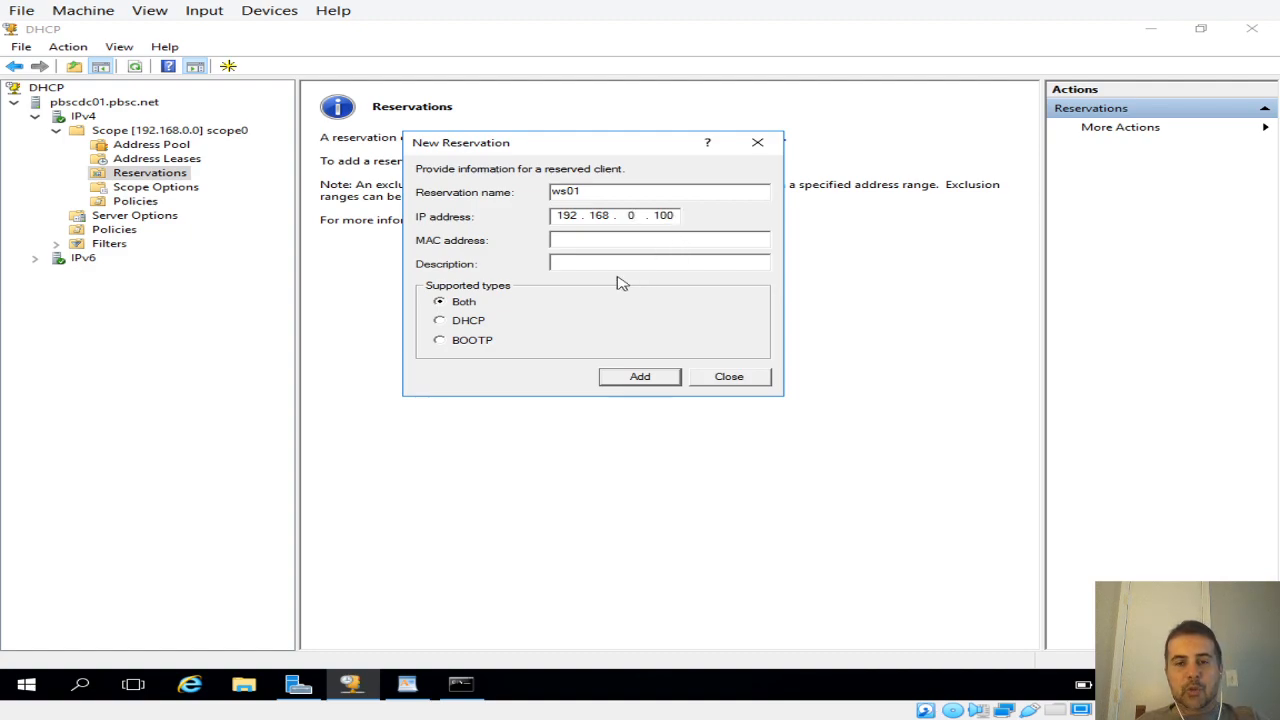
Step: Enter the partial MAC address 00-22-11 for the reservation and close the form without adding it
left_click(580, 242)
type("00-22-11")
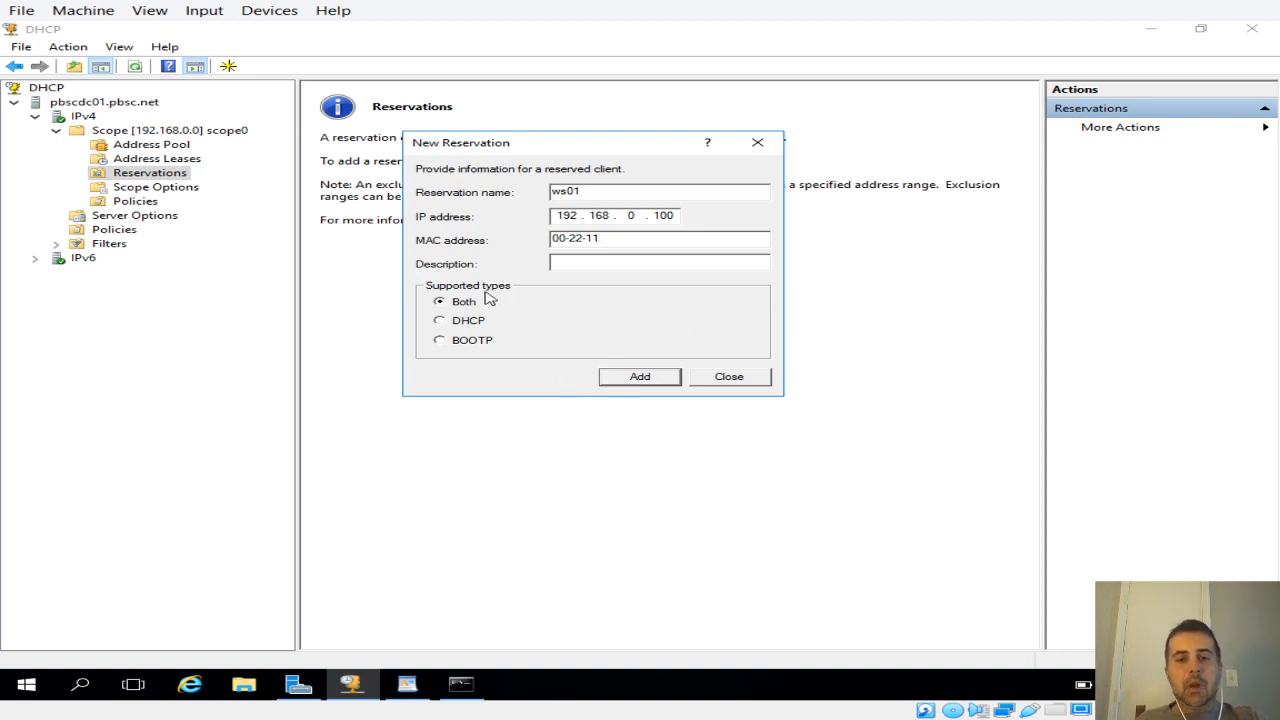
left_click(443, 321)
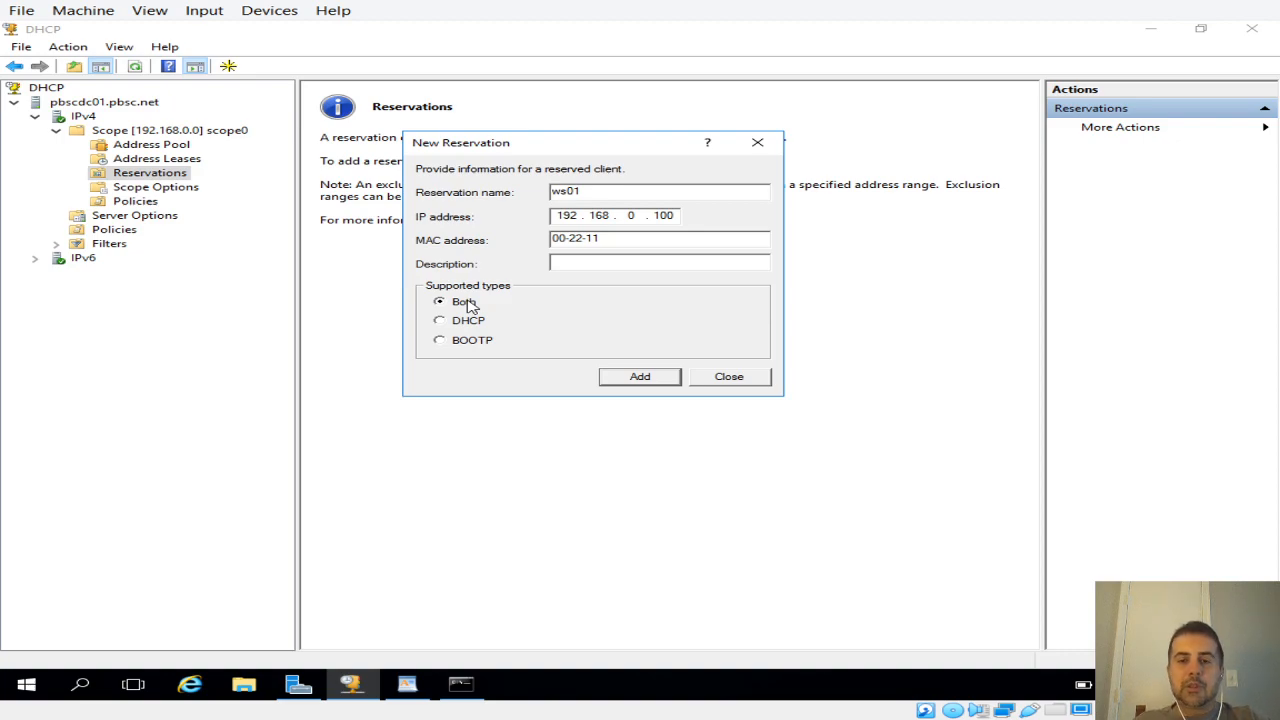
left_click(722, 377)
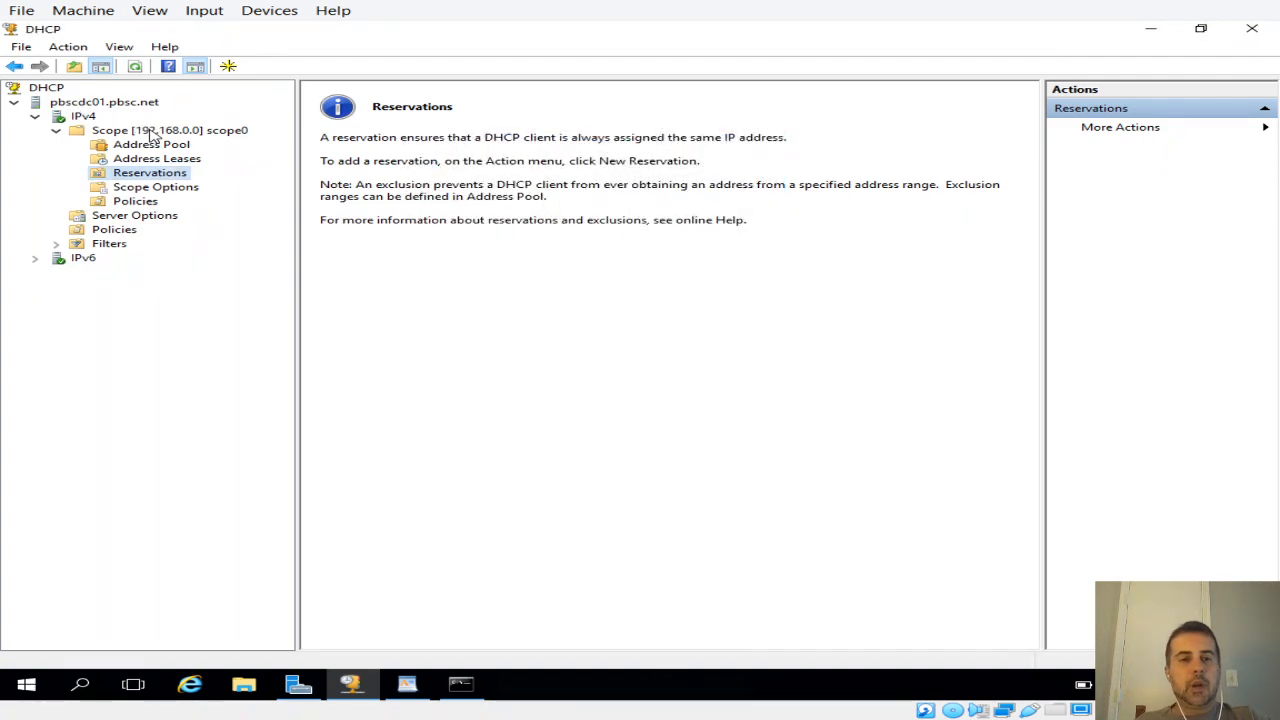
Step: Collapse scope0 and check the new scope commands for IPv4 and IPv6, cancelling the New Scope Wizard
left_click(56, 131)
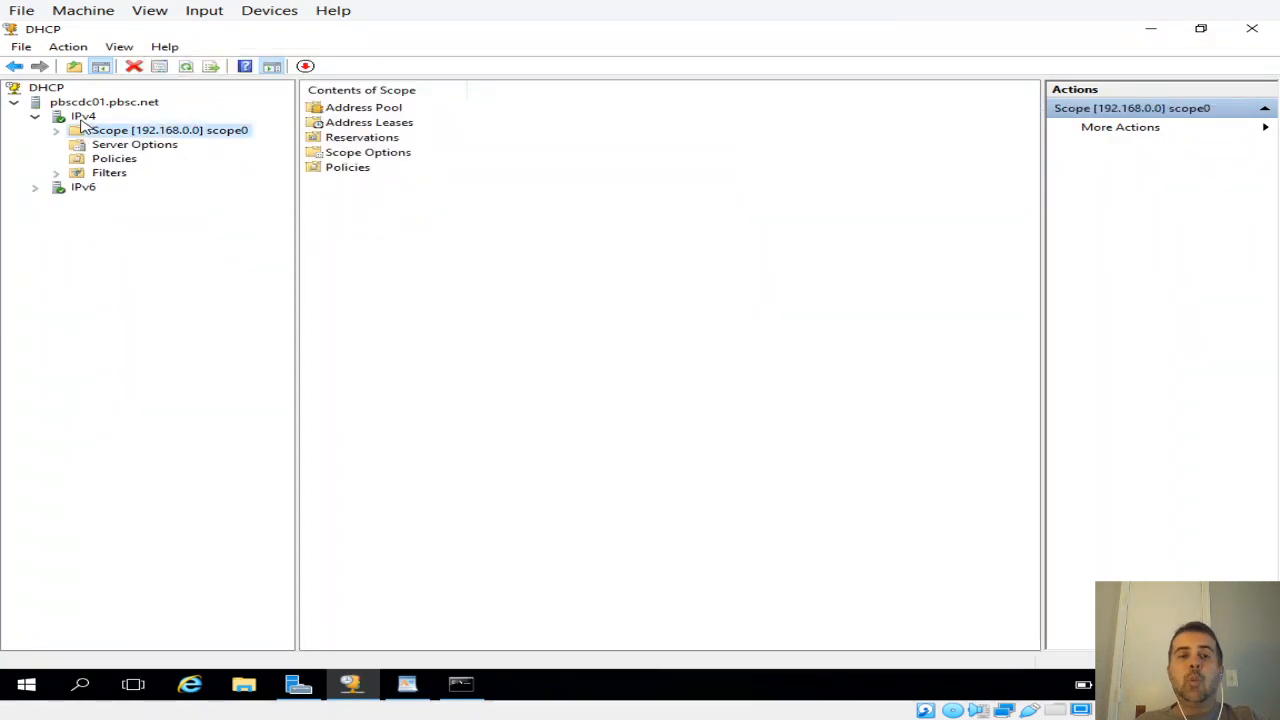
right_click(84, 119)
left_click(148, 154)
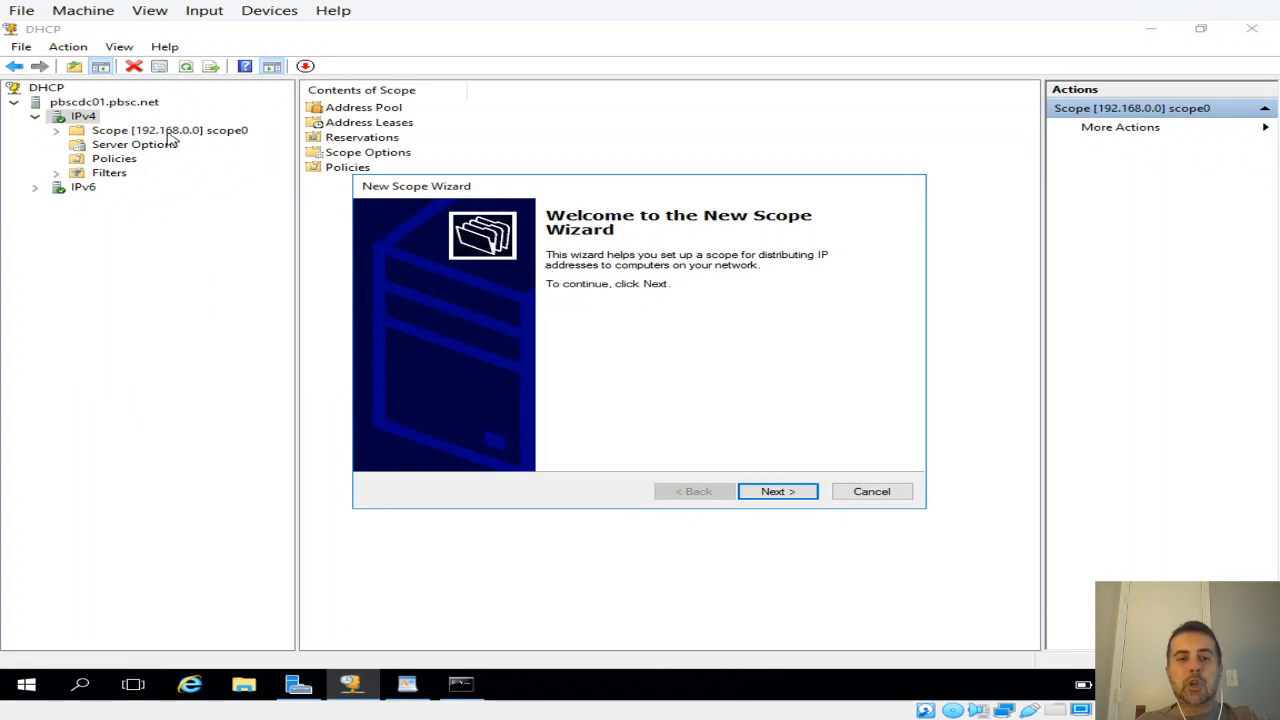
left_click(895, 491)
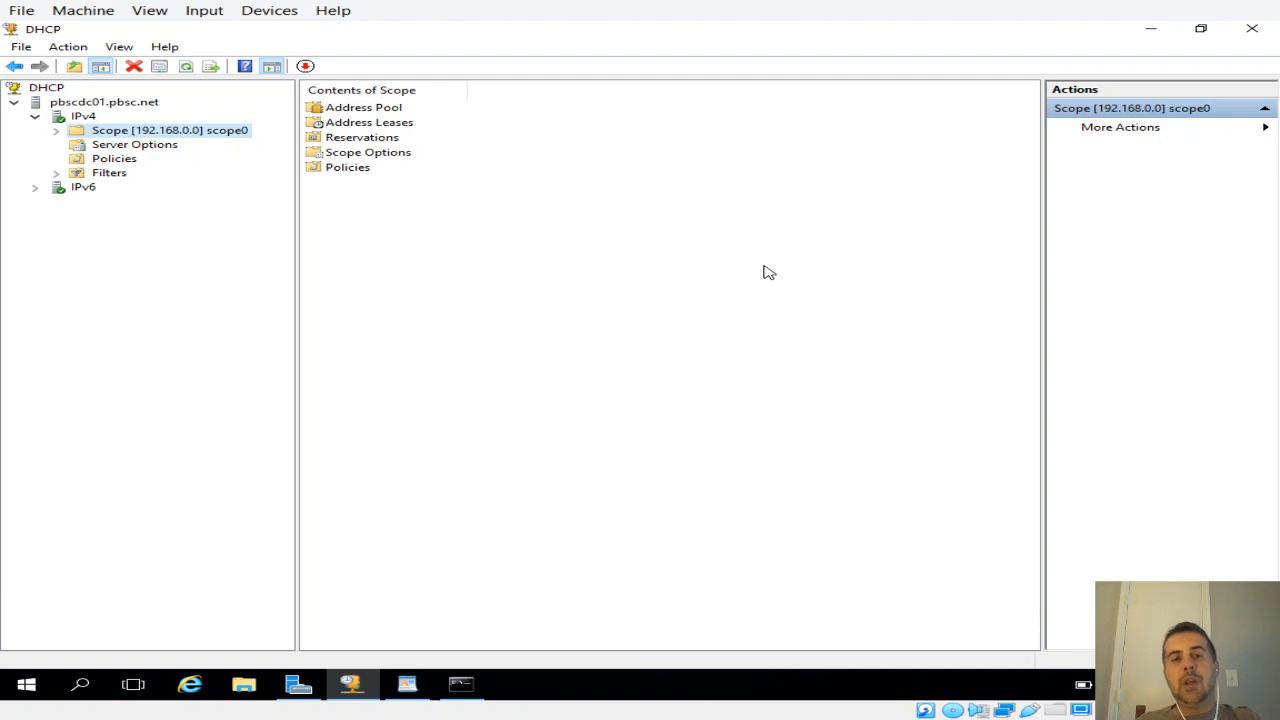
right_click(88, 189)
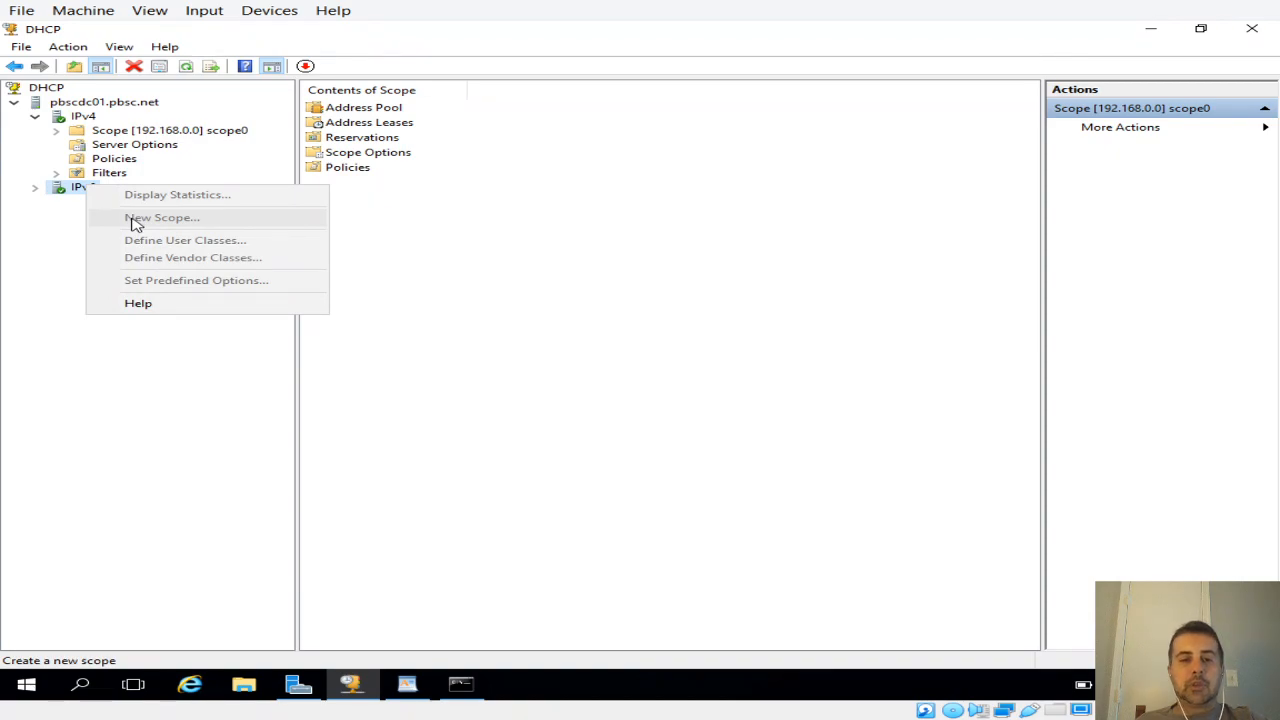
left_click(676, 262)
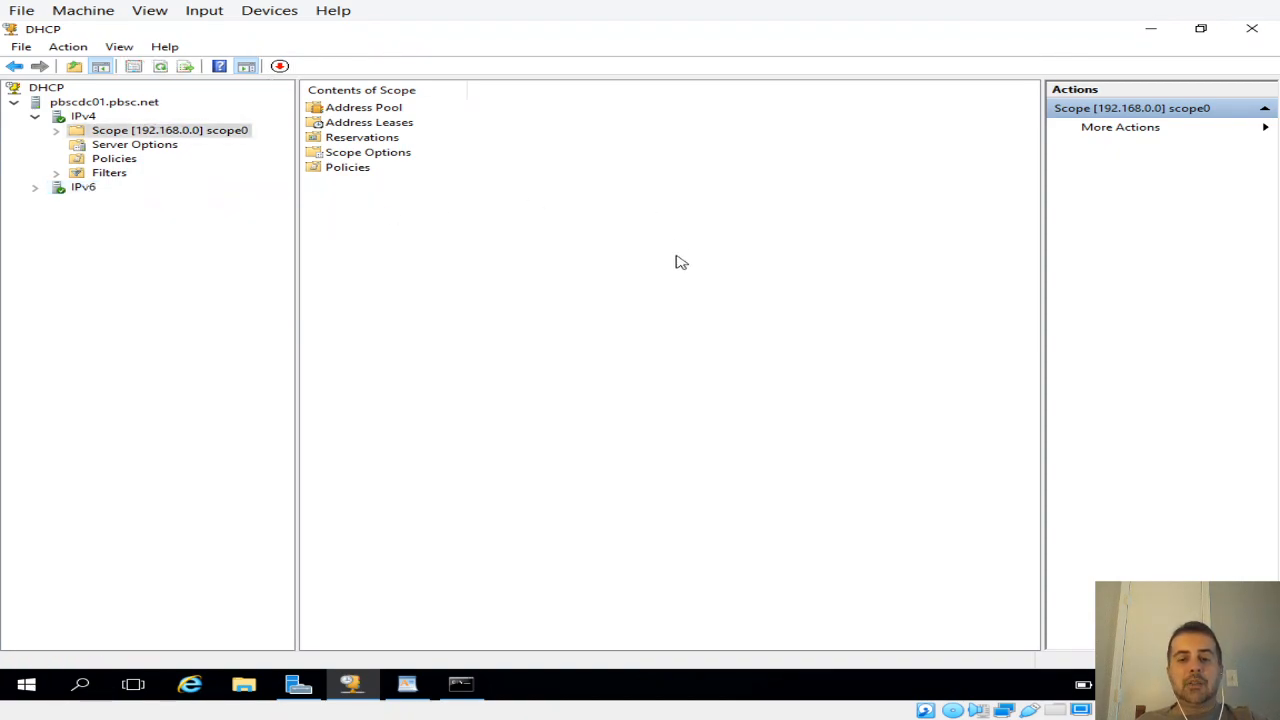